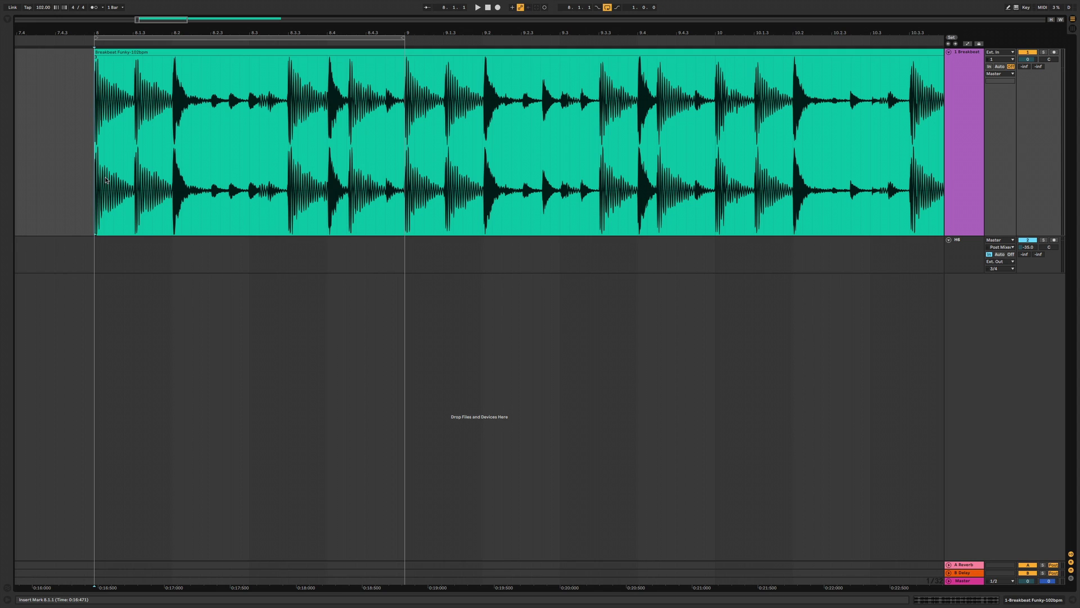
# Show the automation lanes and draw a volume envelope on the Breakbeat track that descends in two slopes from 8.1 to just after 8.4.
pyautogui.press('a')
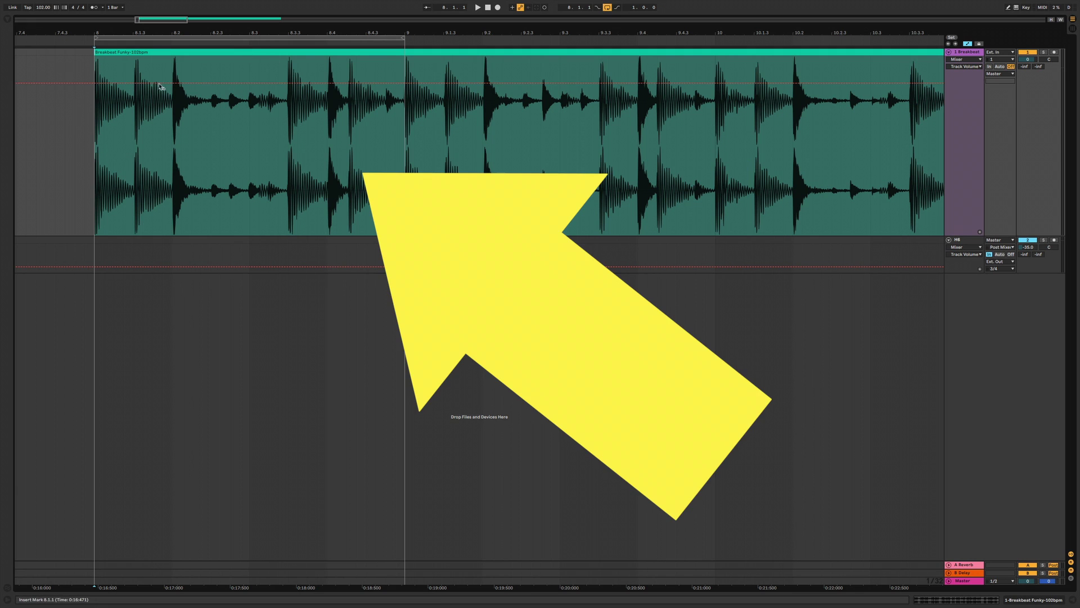
pyautogui.click(156, 83)
pyautogui.moveTo(185, 83); pyautogui.dragTo(265, 206)
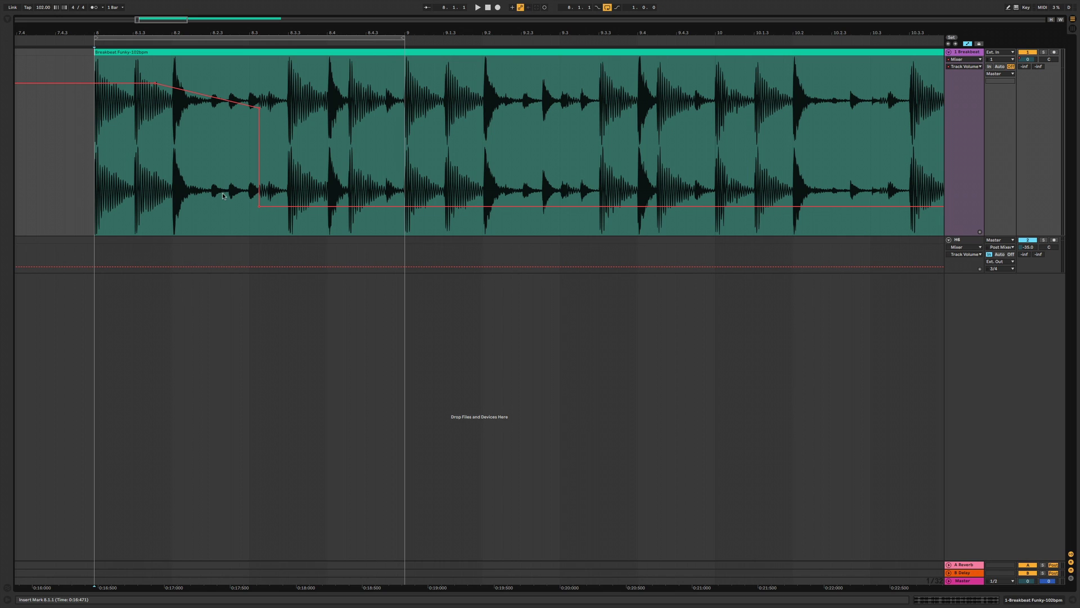
pyautogui.moveTo(259, 206); pyautogui.dragTo(346, 219)
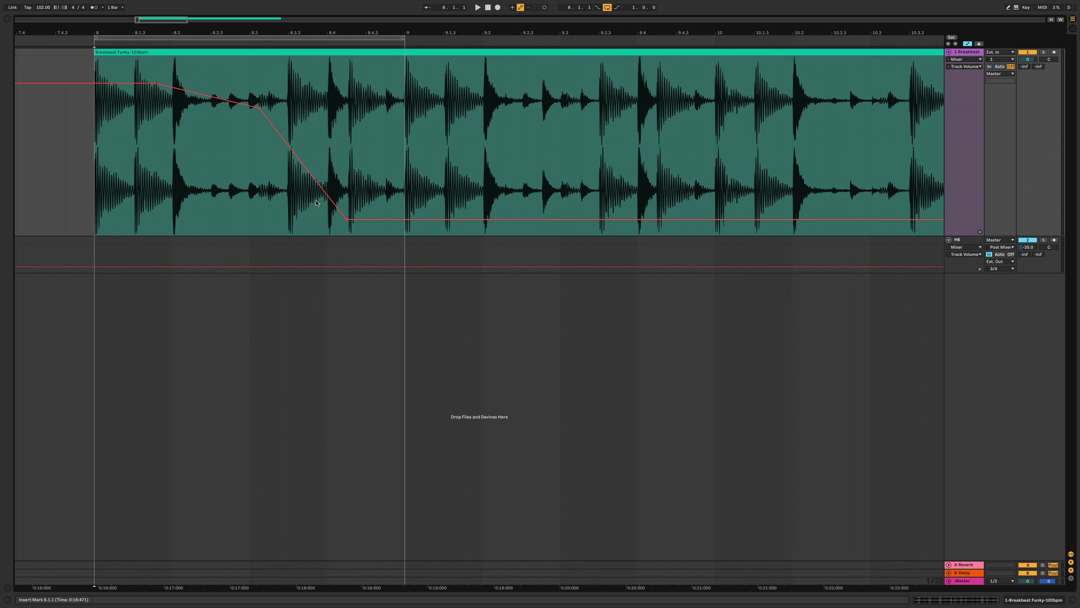
# Examine the Breakbeat track's automation device and parameter choices, keeping Mixer and Track Volume selected.
pyautogui.click(969, 59)
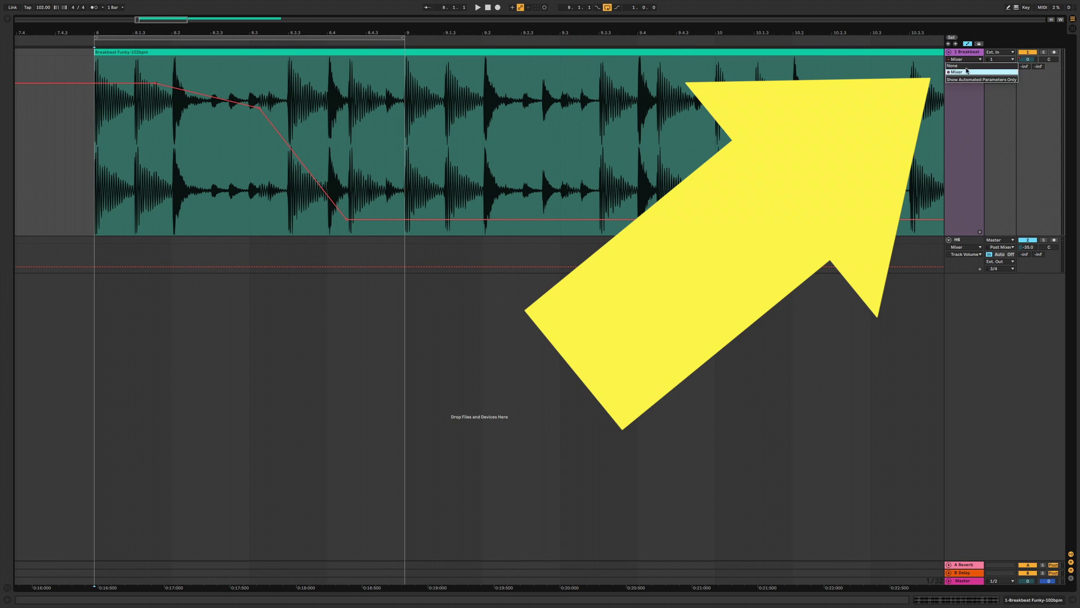
pyautogui.click(964, 72)
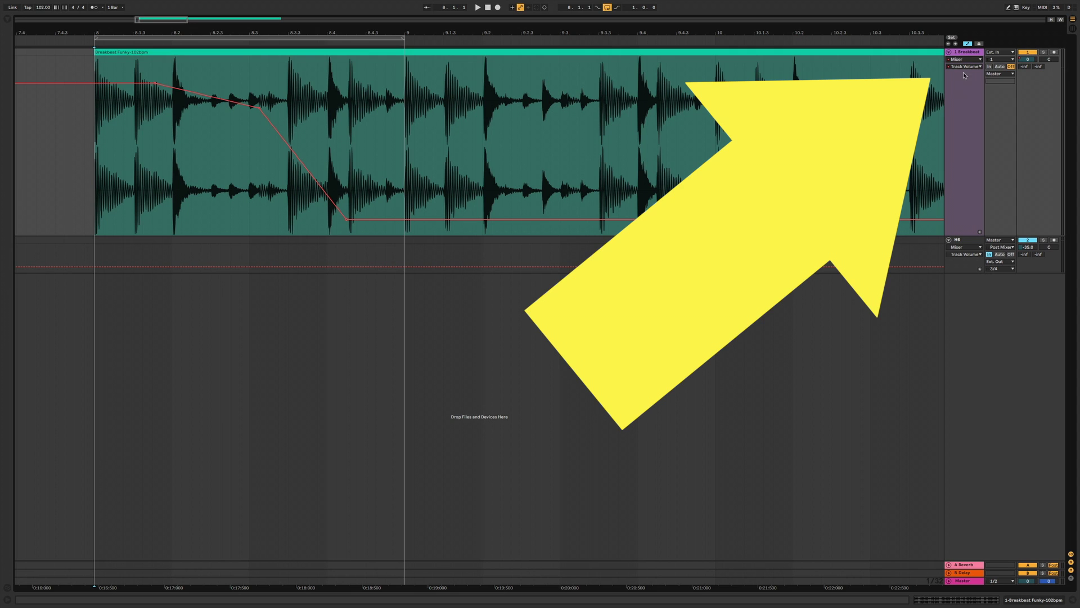
pyautogui.click(963, 66)
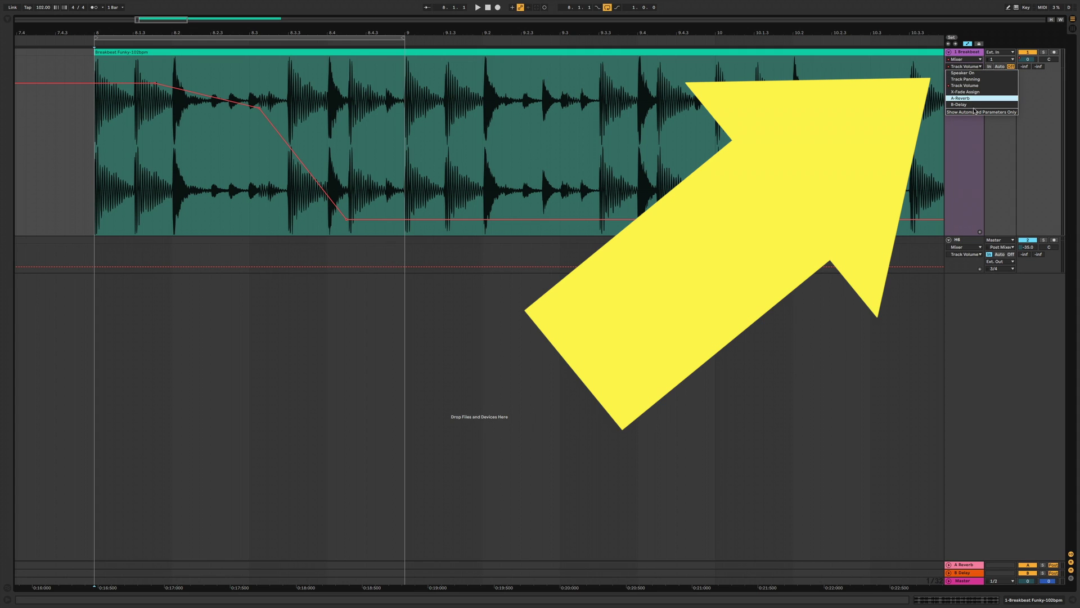
pyautogui.click(974, 133)
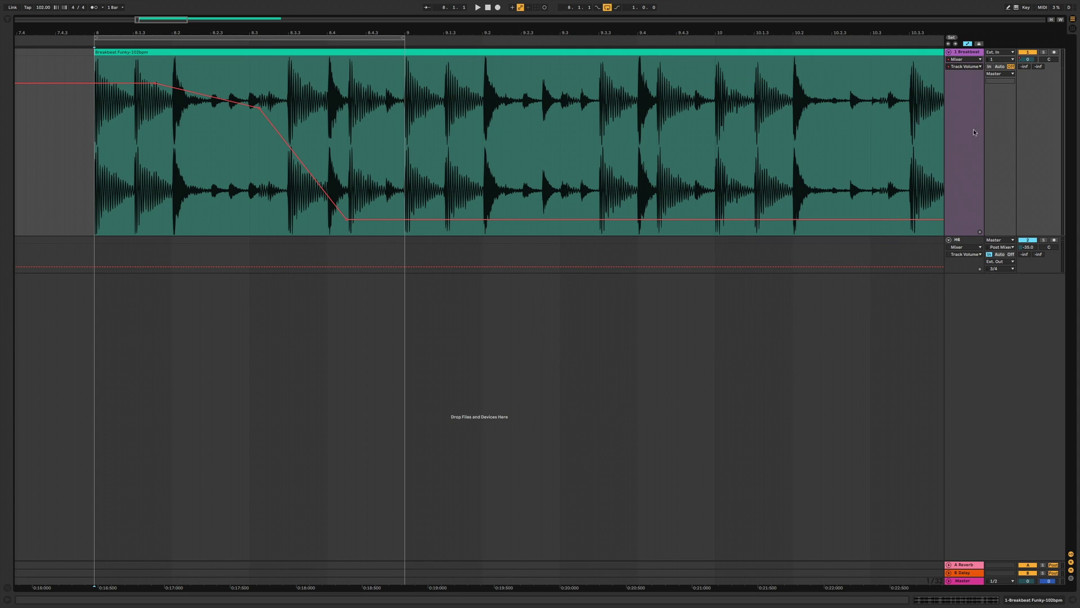
pyautogui.click(961, 60)
pyautogui.click(957, 72)
pyautogui.click(963, 67)
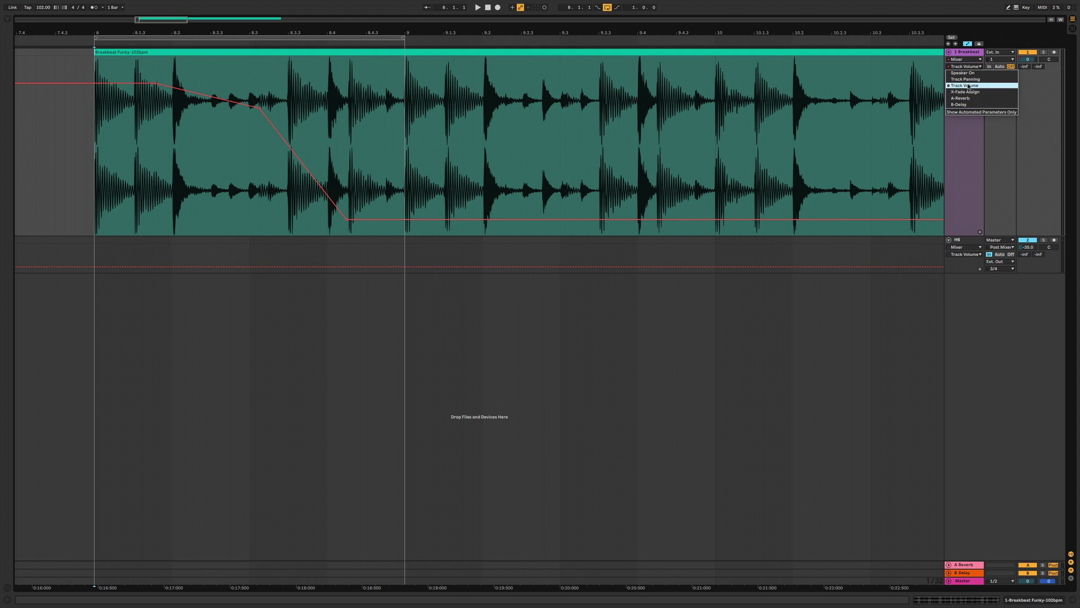
pyautogui.click(968, 143)
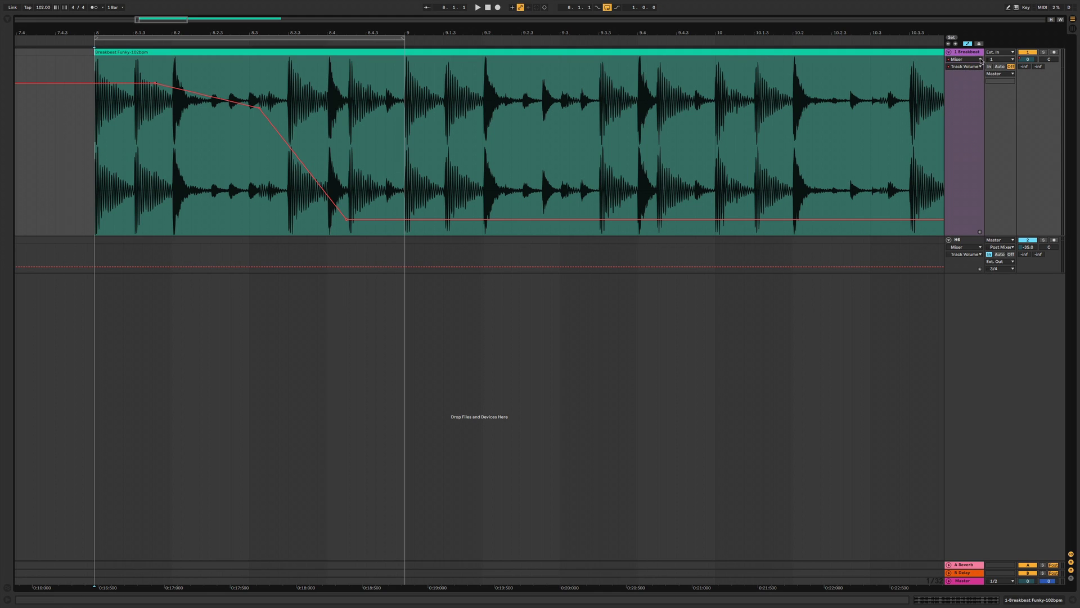
# Display the Breakbeat track's panning automation and draw a panning change with breakpoints around beat 8.2.
pyautogui.click(1050, 60)
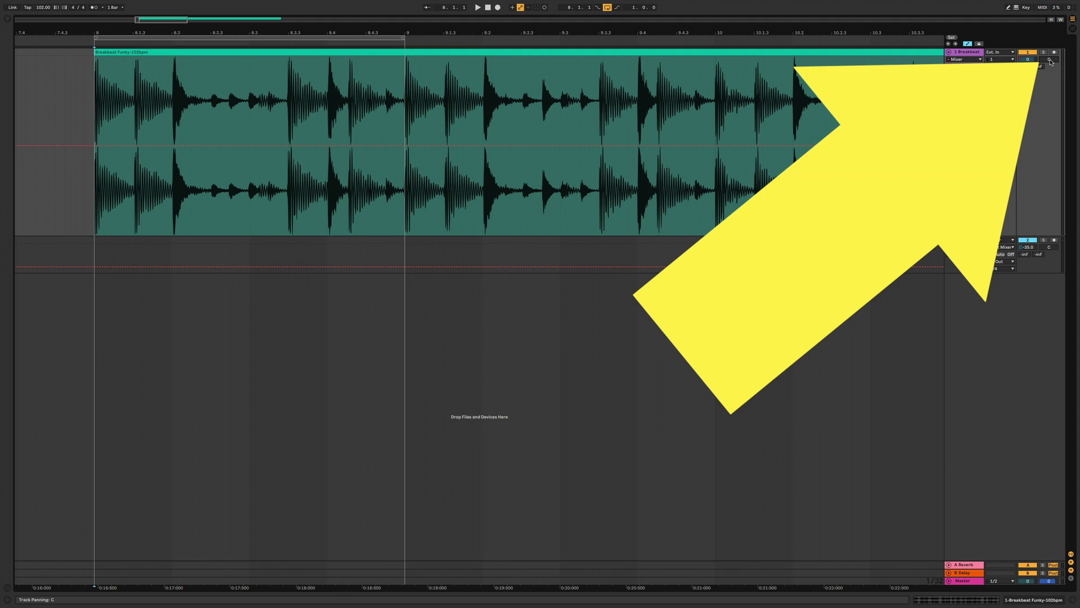
pyautogui.click(1025, 66)
pyautogui.click(1048, 61)
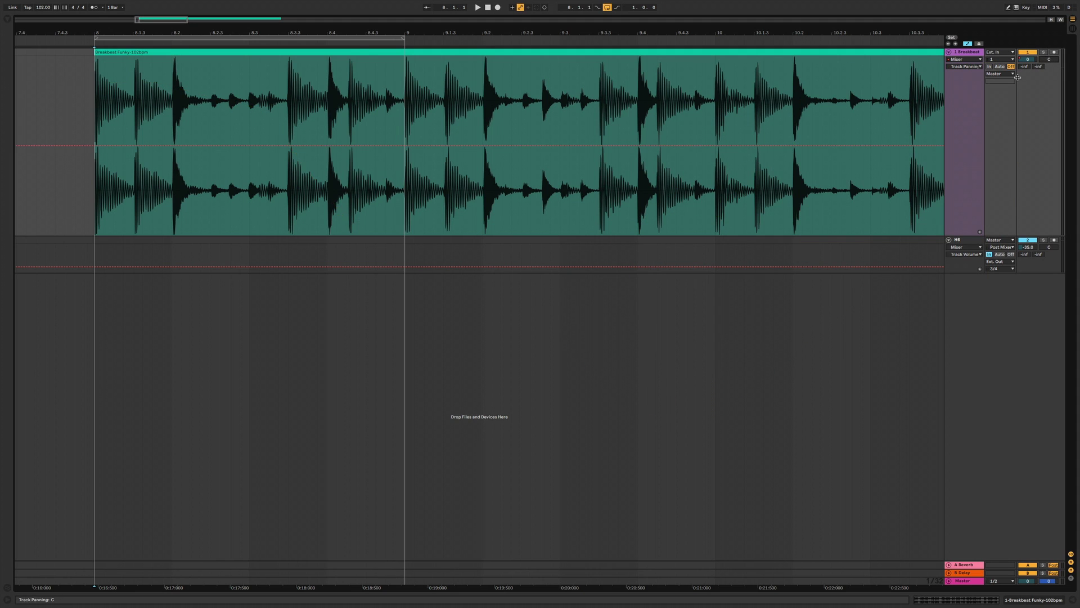
pyautogui.click(179, 148)
pyautogui.moveTo(155, 147); pyautogui.dragTo(269, 116)
# Switch the Breakbeat track's automation lane back to the Mixer's Track Volume parameter.
pyautogui.click(1028, 62)
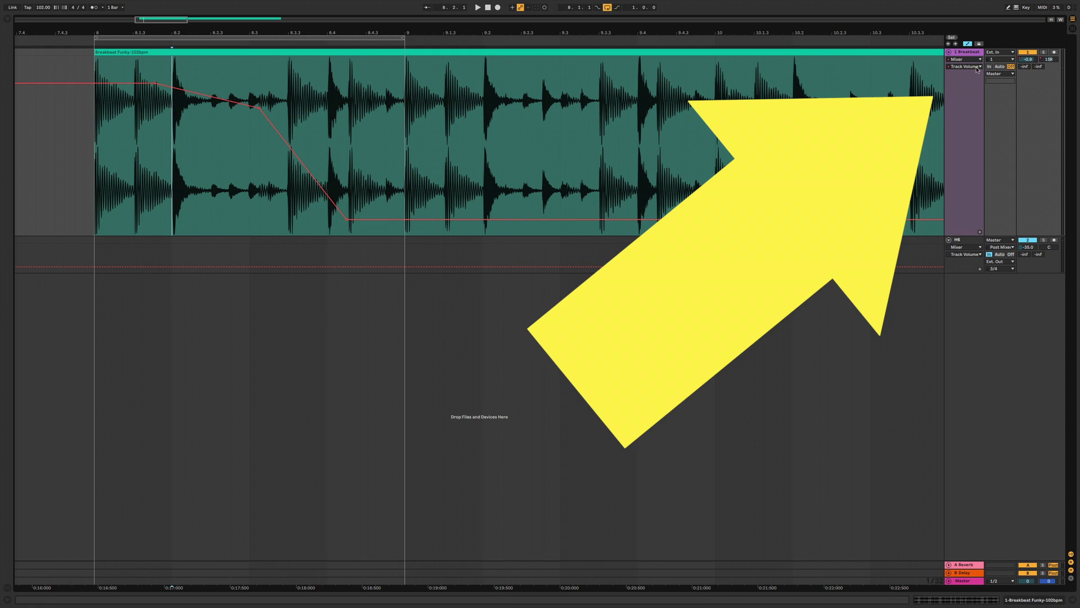
pyautogui.click(978, 68)
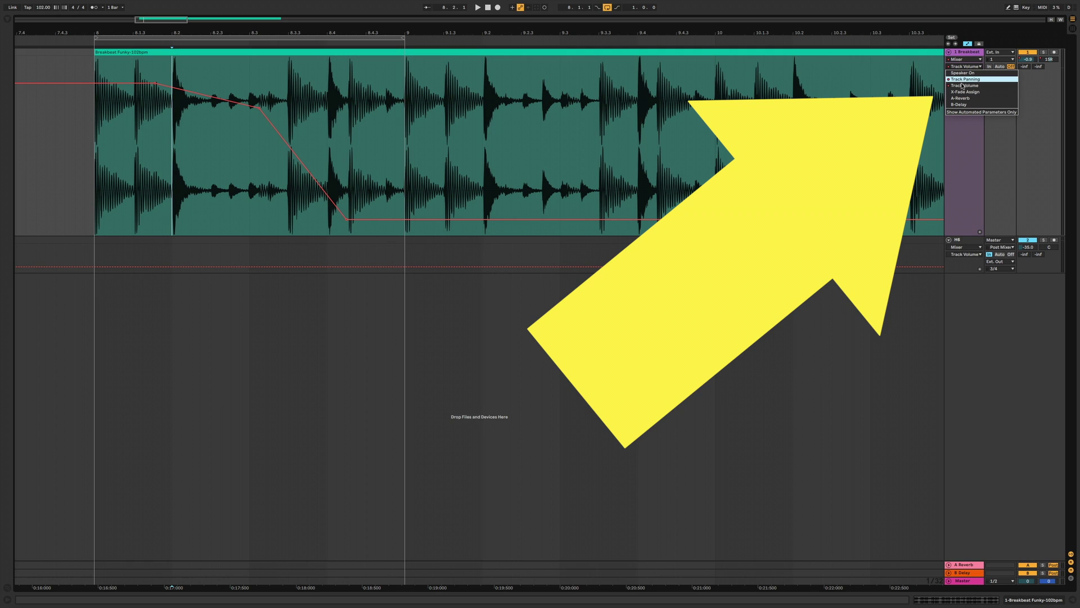
pyautogui.click(964, 85)
# Clear the Breakbeat track's automation envelope and play back the looped bar.
pyautogui.click(230, 191)
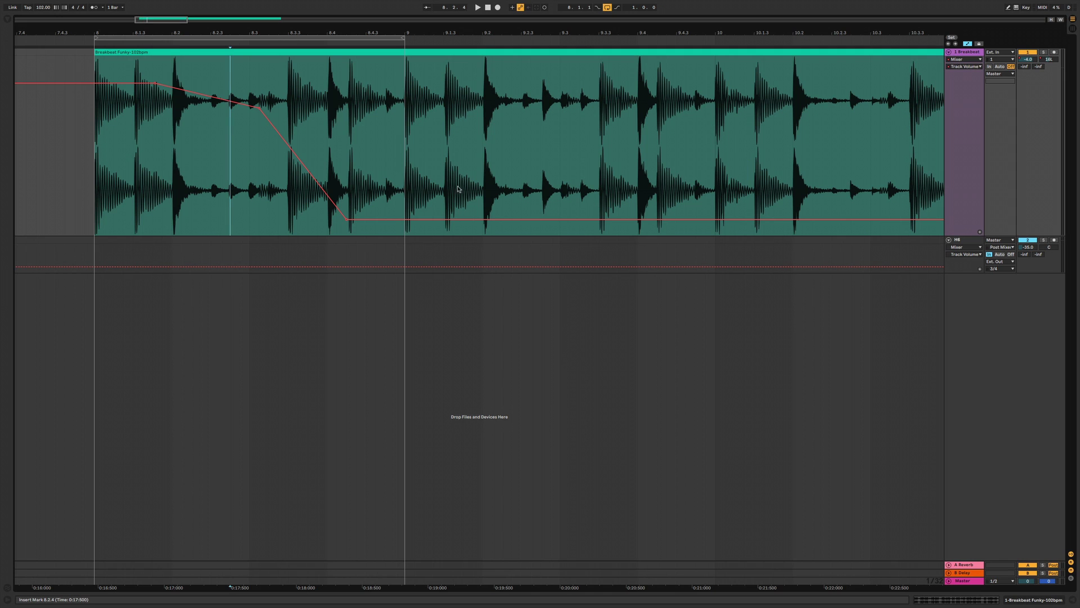
pyautogui.press('Left')
pyautogui.press('super+BackSpace')
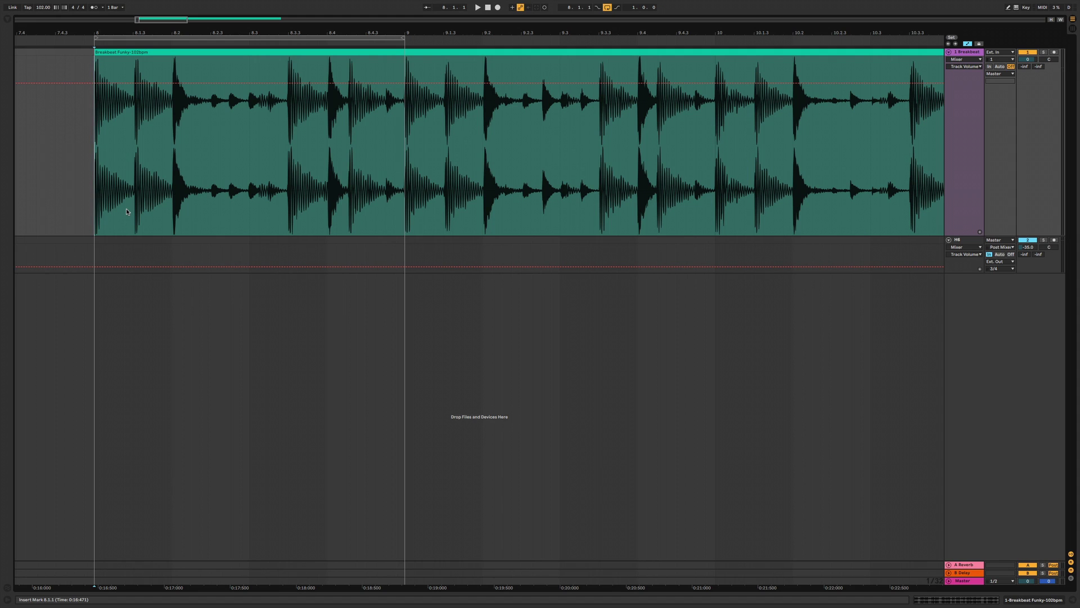
pyautogui.press('space')
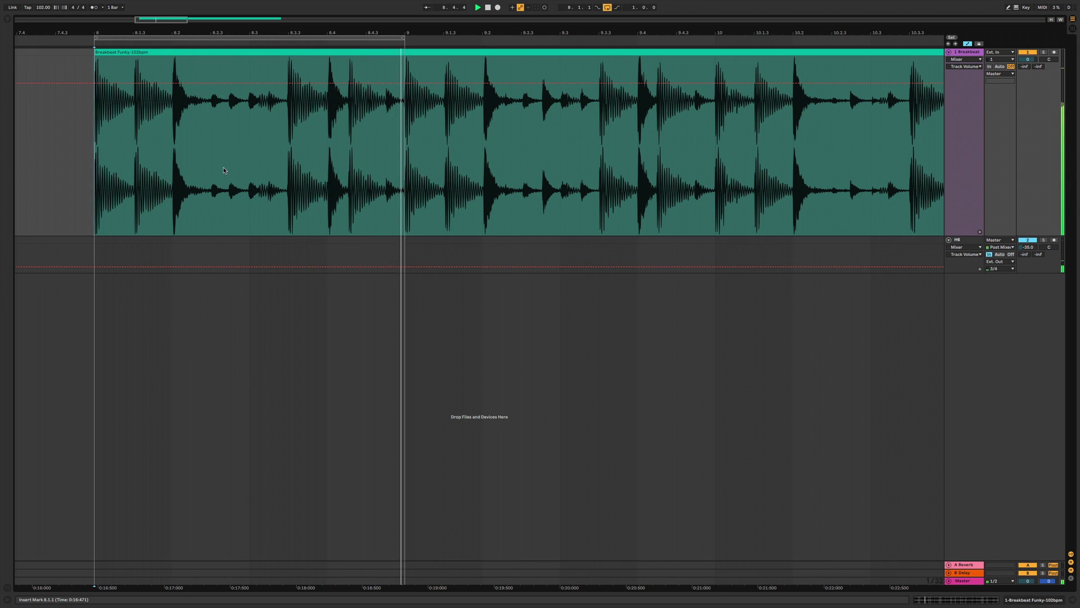
pyautogui.press('space')
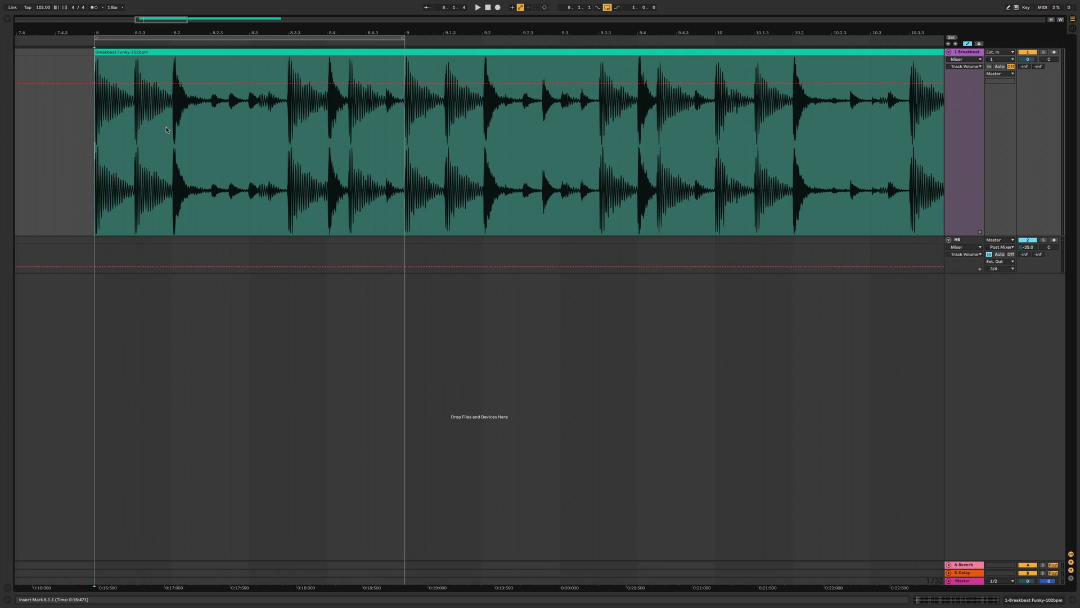
# Draw a Track Volume envelope from 8.1.1 that dips to about -37 dB near 8.2.2, peaks at 8.3.3 and falls by 8.4.
pyautogui.click(959, 67)
pyautogui.click(974, 86)
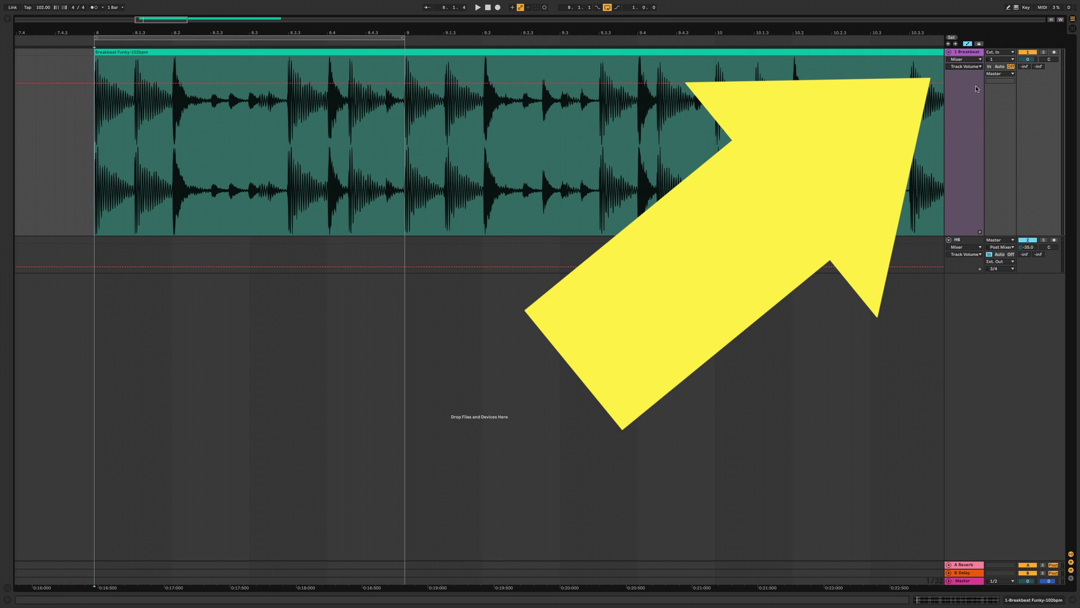
pyautogui.click(1028, 59)
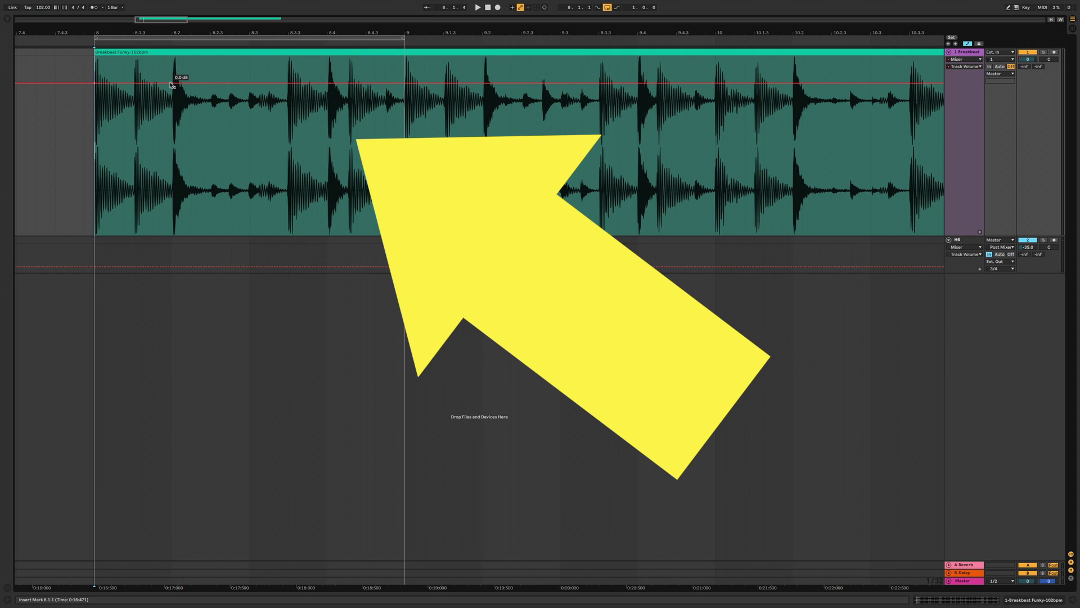
pyautogui.click(231, 84)
pyautogui.moveTo(171, 83); pyautogui.dragTo(191, 202)
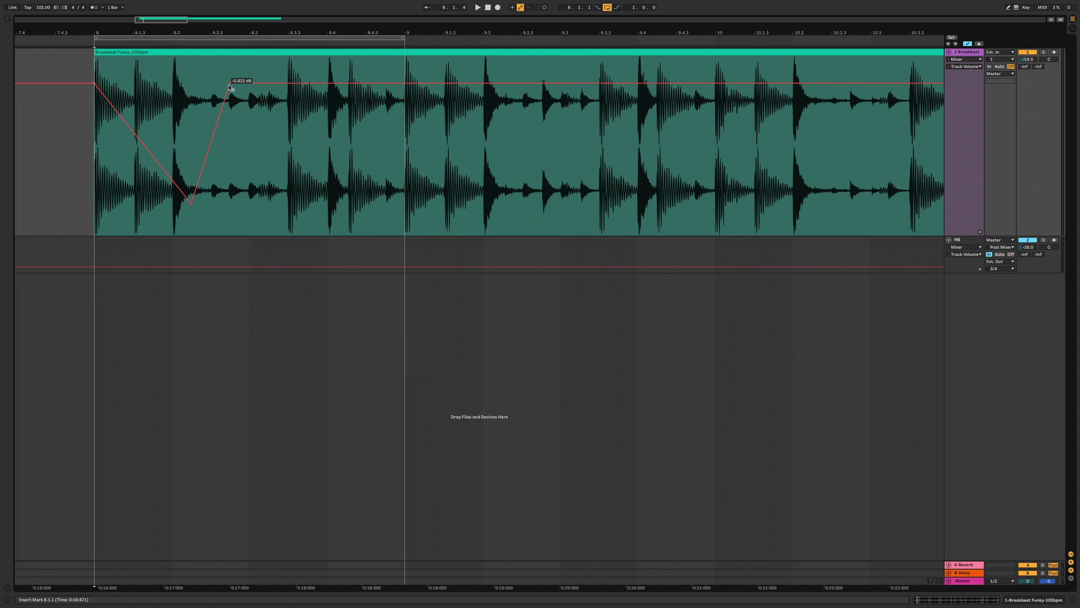
pyautogui.moveTo(230, 84); pyautogui.dragTo(327, 208)
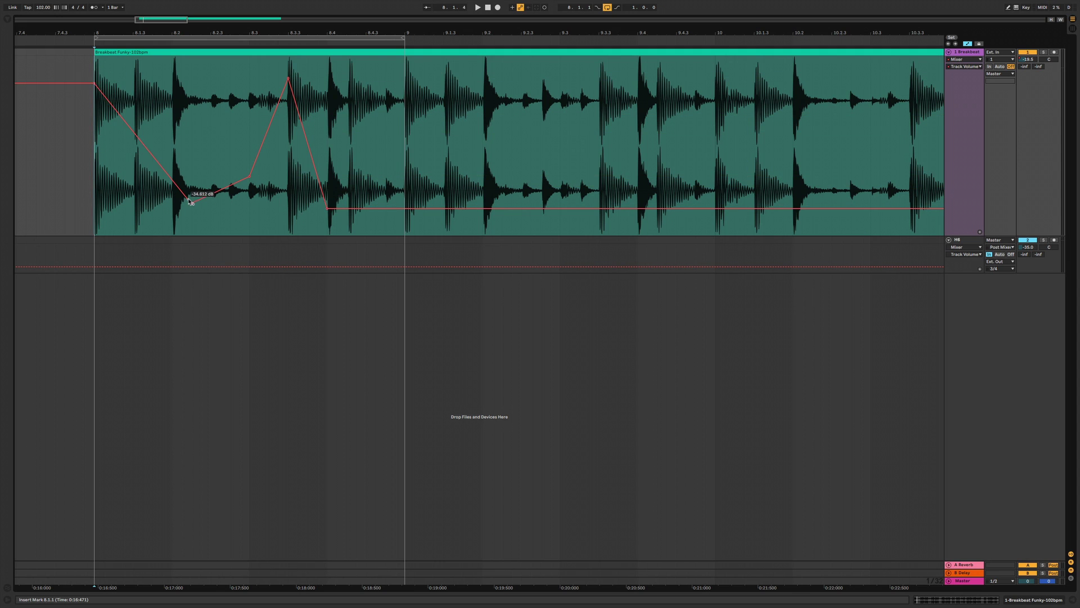
# Play back the looped bar to hear the drawn volume automation.
pyautogui.moveTo(191, 206)
pyautogui.moveTo(93, 85)
pyautogui.press('space')
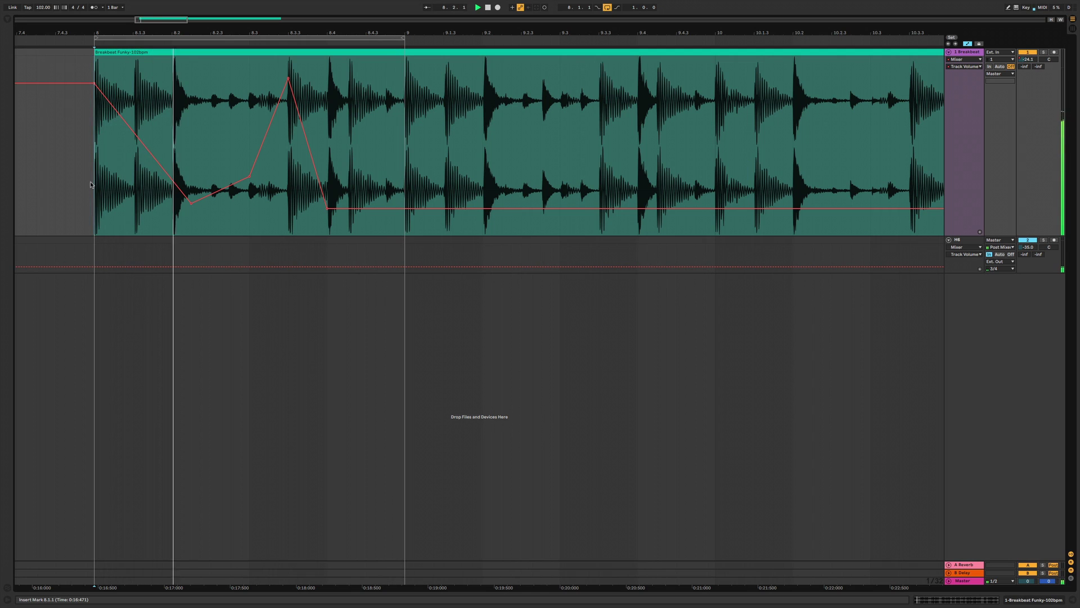
pyautogui.press('space')
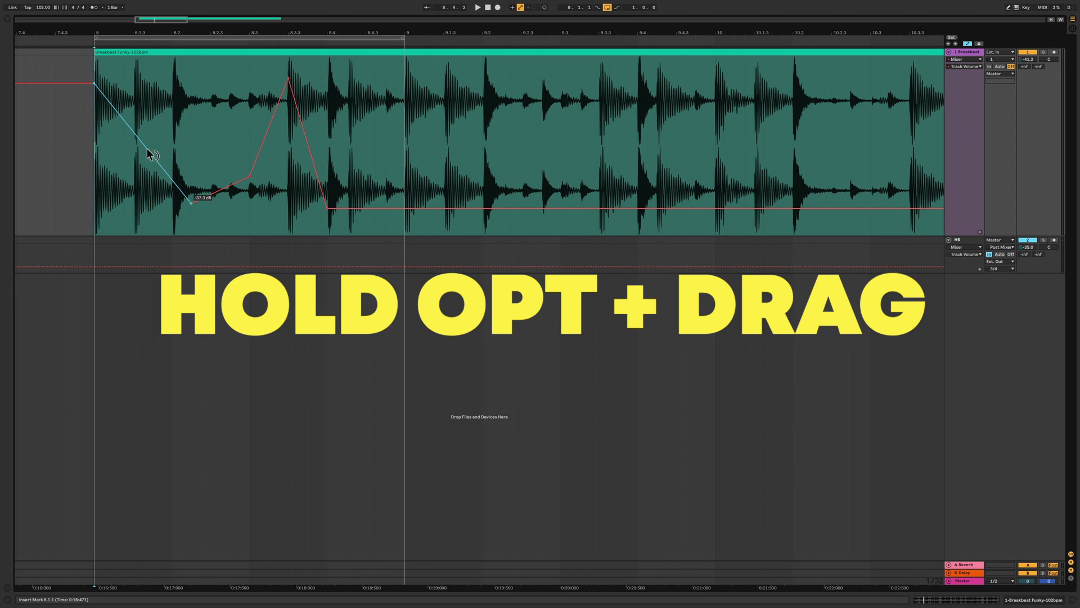
# Bend the first three sloped segments of the volume envelope into curves and audition the loop.
pyautogui.moveTo(146, 148); pyautogui.dragTo(147, 108)
pyautogui.moveTo(231, 191); pyautogui.dragTo(231, 205)
pyautogui.moveTo(270, 144)
pyautogui.mouseDown()
pyautogui.moveTo(270, 126)
pyautogui.moveTo(282, 144)
pyautogui.mouseUp()
pyautogui.press('space')
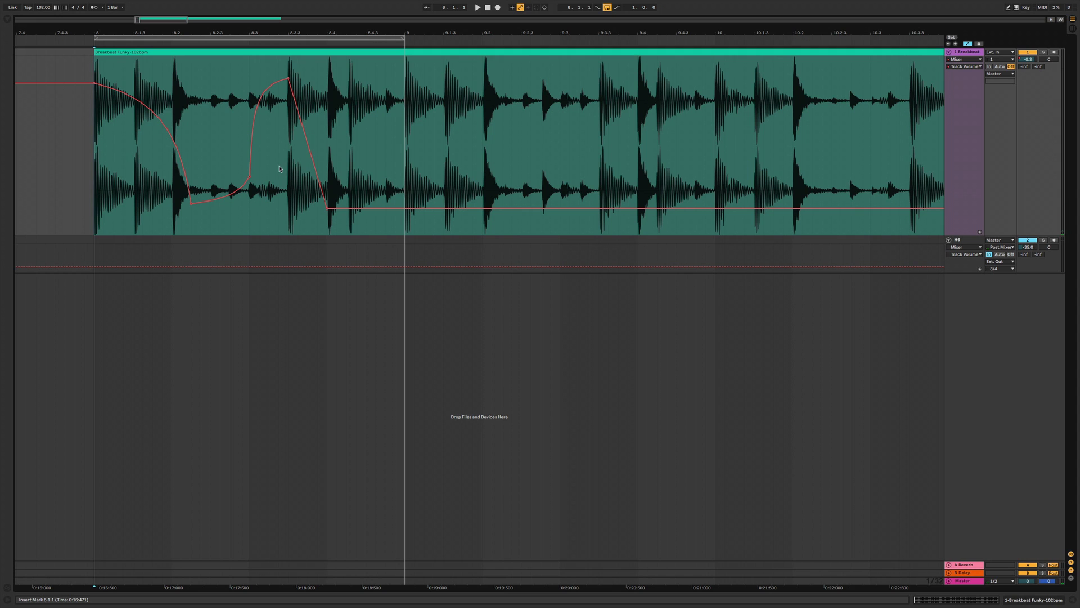
# Insert a sine shape into the volume automation between 8.3.3 and 9.1.1 and audition the result.
pyautogui.moveTo(285, 159); pyautogui.dragTo(401, 154)
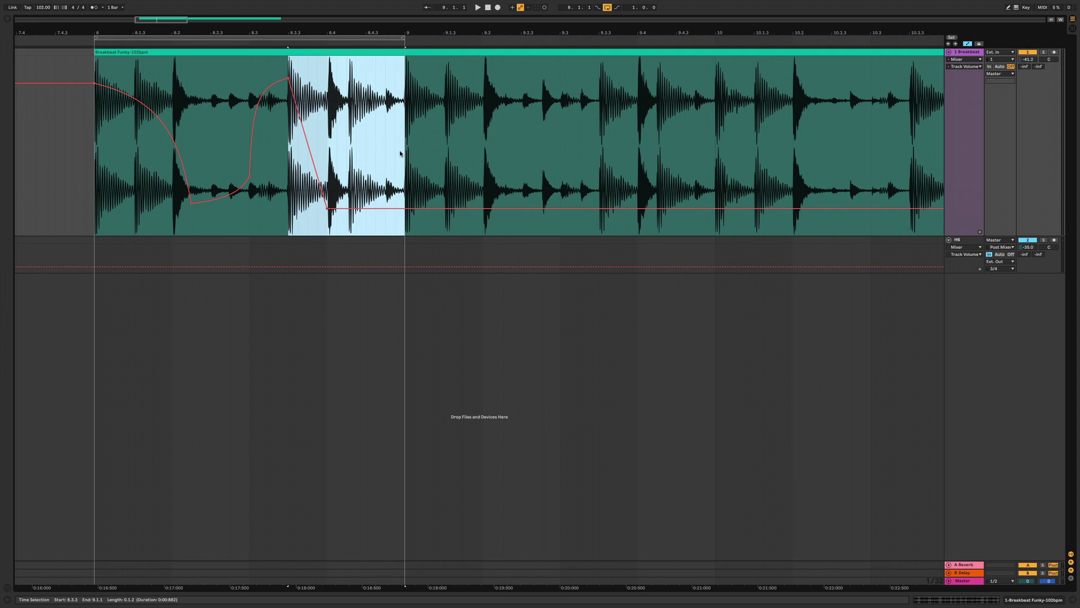
pyautogui.rightClick(370, 141)
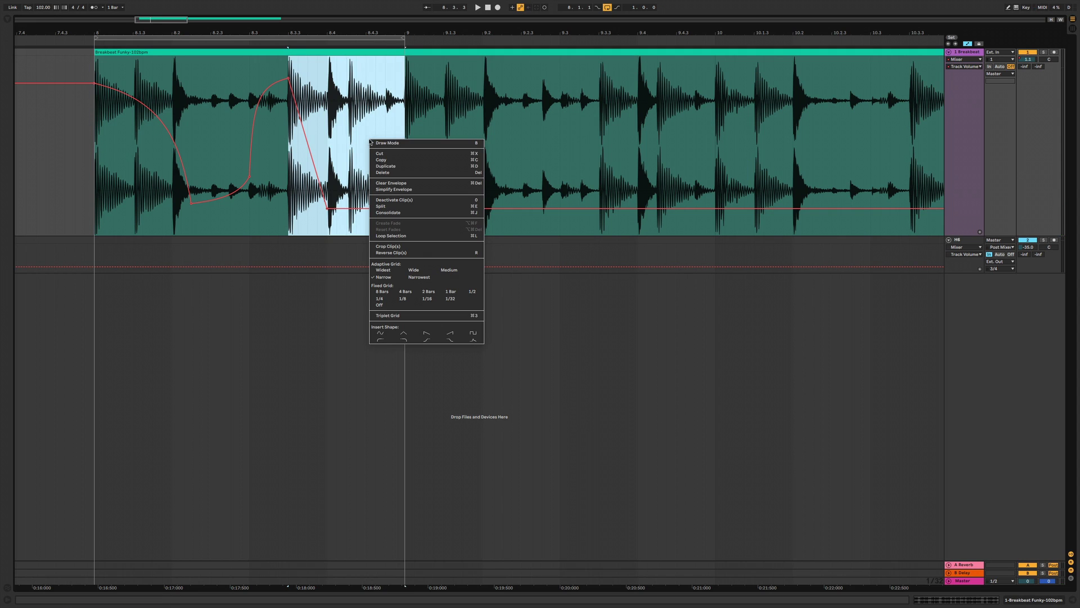
pyautogui.click(381, 333)
pyautogui.click(279, 228)
pyautogui.click(108, 207)
pyautogui.press('space')
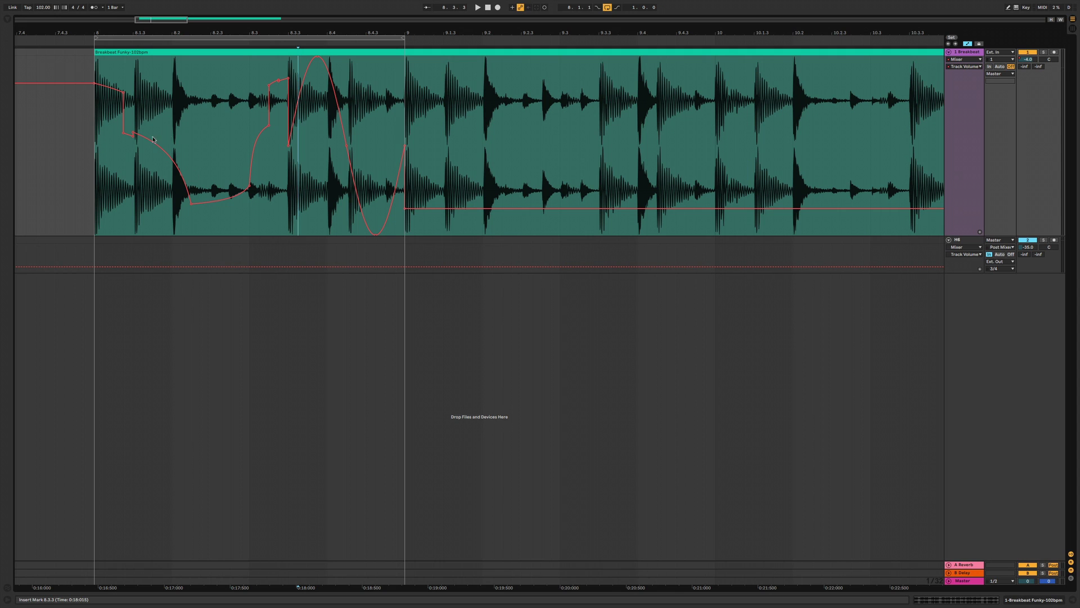
# Duplicate the volume automation section from 8.1.3 to 8.2.2 directly after itself.
pyautogui.moveTo(144, 116); pyautogui.dragTo(192, 114)
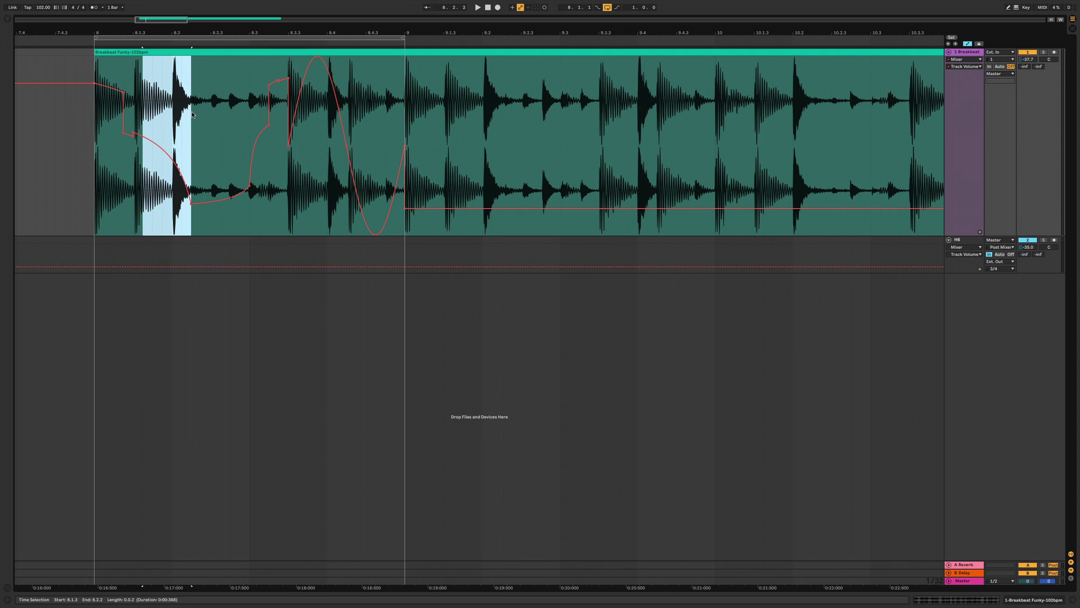
pyautogui.press('super+d')
pyautogui.click(279, 225)
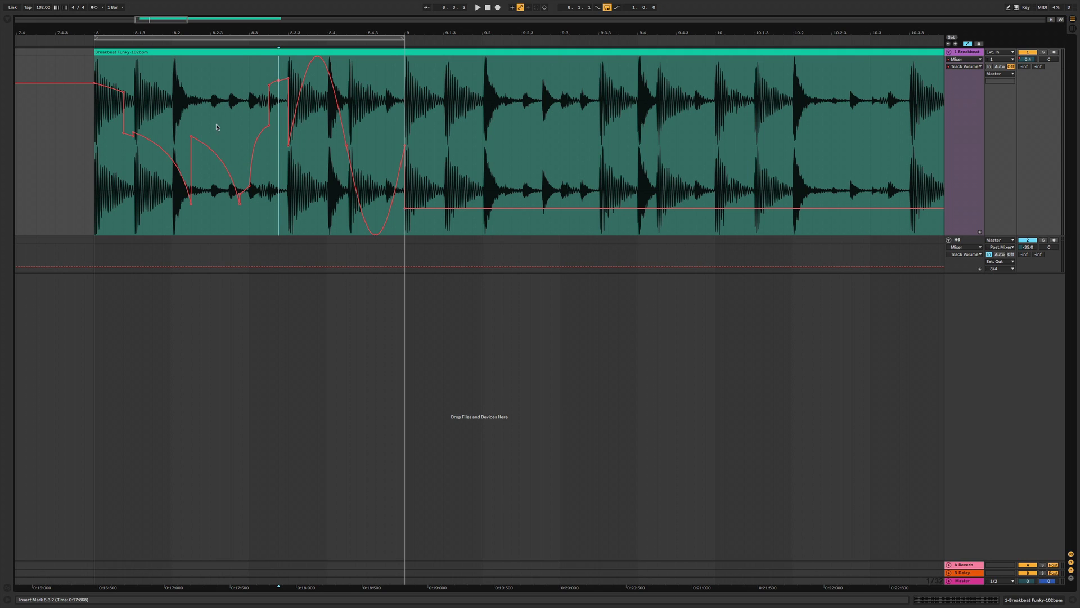
# Select the curved volume automation from 8.1.4 to just past 8.2.3 and duplicate it repeatedly across the rest of bar 8.
pyautogui.moveTo(152, 177); pyautogui.dragTo(220, 177)
pyautogui.press('super+d')
pyautogui.press('super+d')
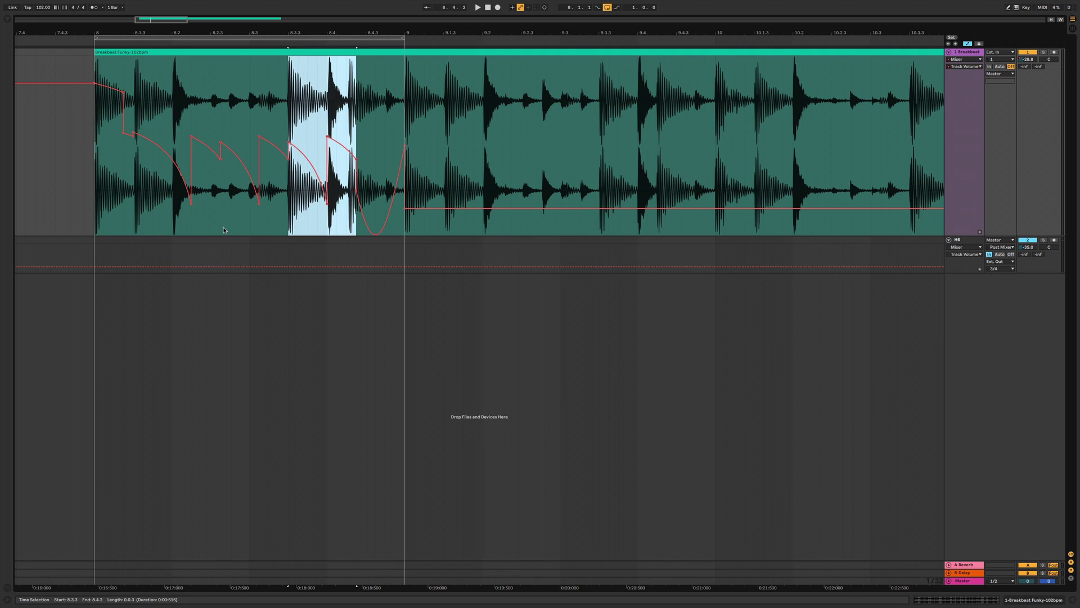
pyautogui.click(211, 211)
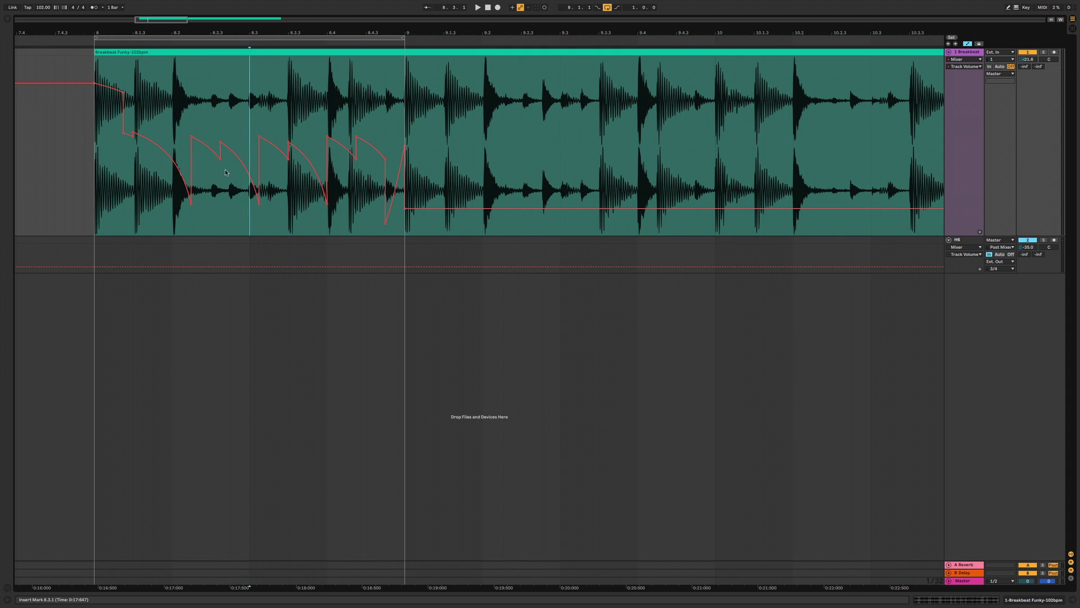
# Scale and skew the volume automation between 8.2.1 and 8.4.1, undo the last transform, and raise the selected section.
pyautogui.moveTo(184, 122); pyautogui.dragTo(338, 122)
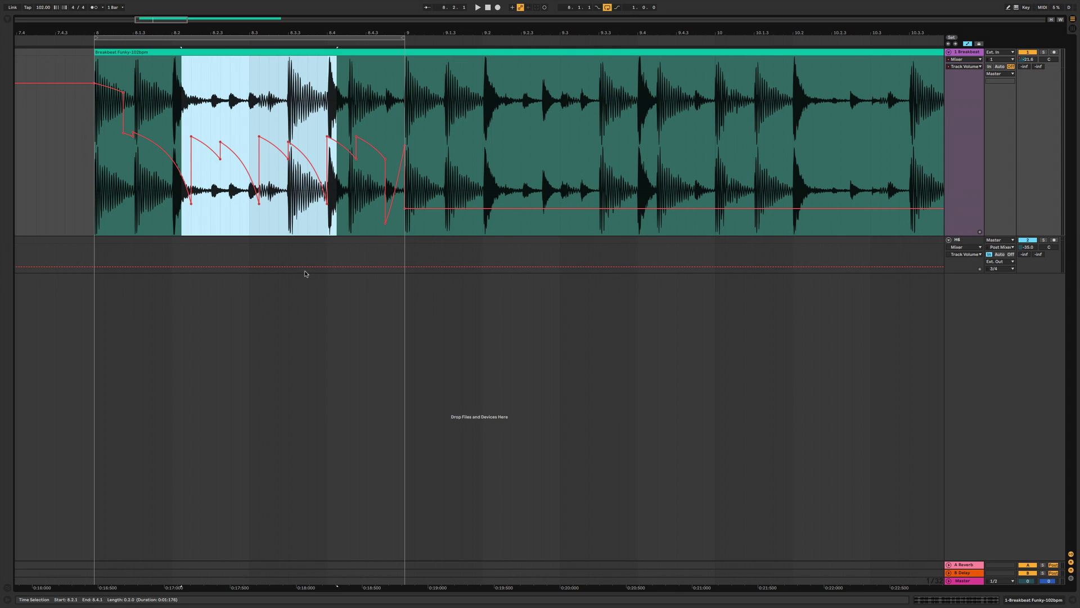
pyautogui.moveTo(260, 61)
pyautogui.moveTo(258, 59); pyautogui.dragTo(259, 140)
pyautogui.moveTo(259, 204); pyautogui.dragTo(259, 62)
pyautogui.moveTo(259, 233); pyautogui.dragTo(183, 123)
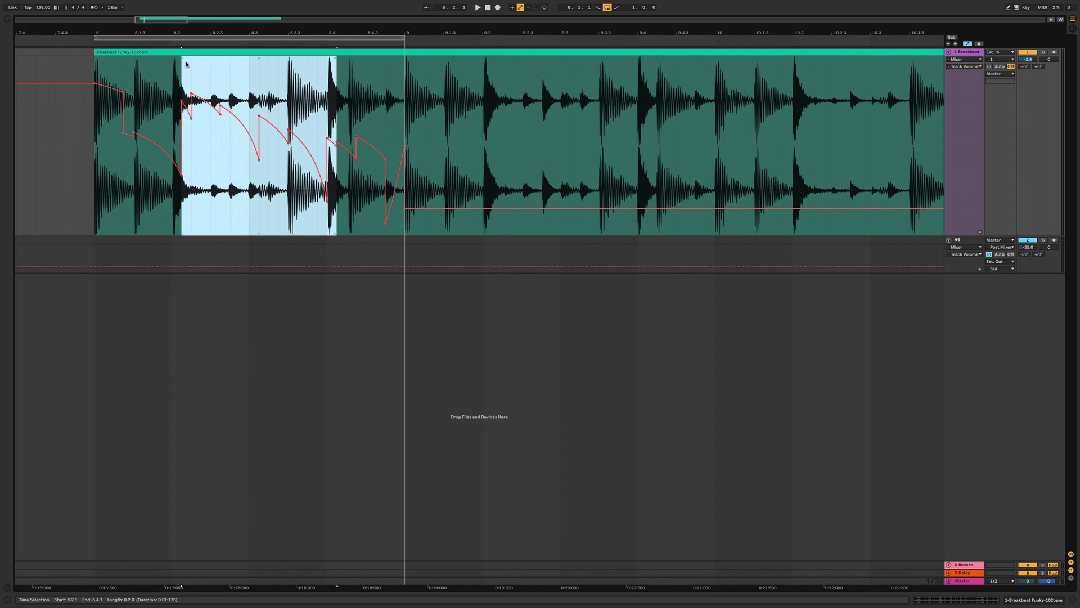
pyautogui.hotkey('ctrl', 'z')
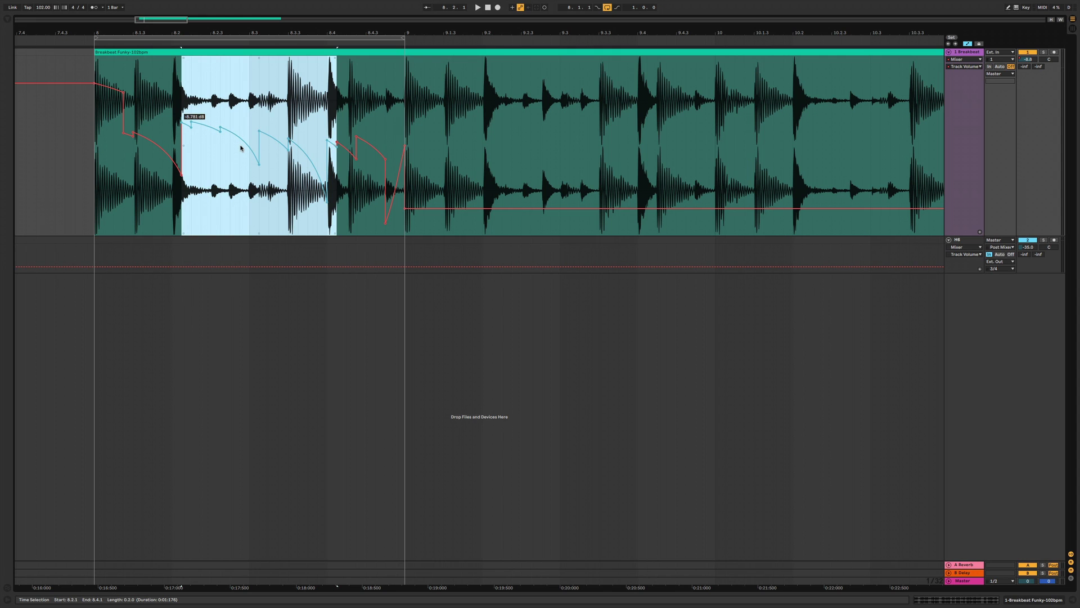
pyautogui.moveTo(241, 148)
pyautogui.mouseDown()
pyautogui.moveTo(241, 105)
pyautogui.moveTo(241, 205)
pyautogui.moveTo(241, 107)
pyautogui.moveTo(241, 152)
pyautogui.moveTo(241, 137)
pyautogui.mouseUp()
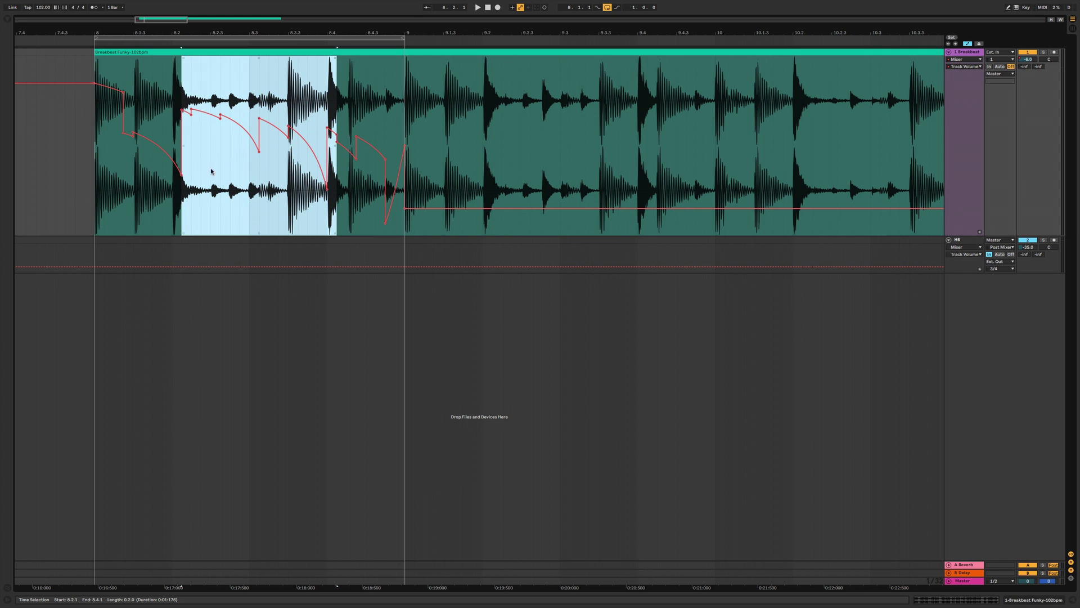
# Insert a sine shape into the volume automation from 8.1.1 to 8.1.3 and reduce its vertical range.
pyautogui.click(96, 177)
pyautogui.moveTo(95, 177); pyautogui.dragTo(124, 172)
pyautogui.rightClick(134, 173)
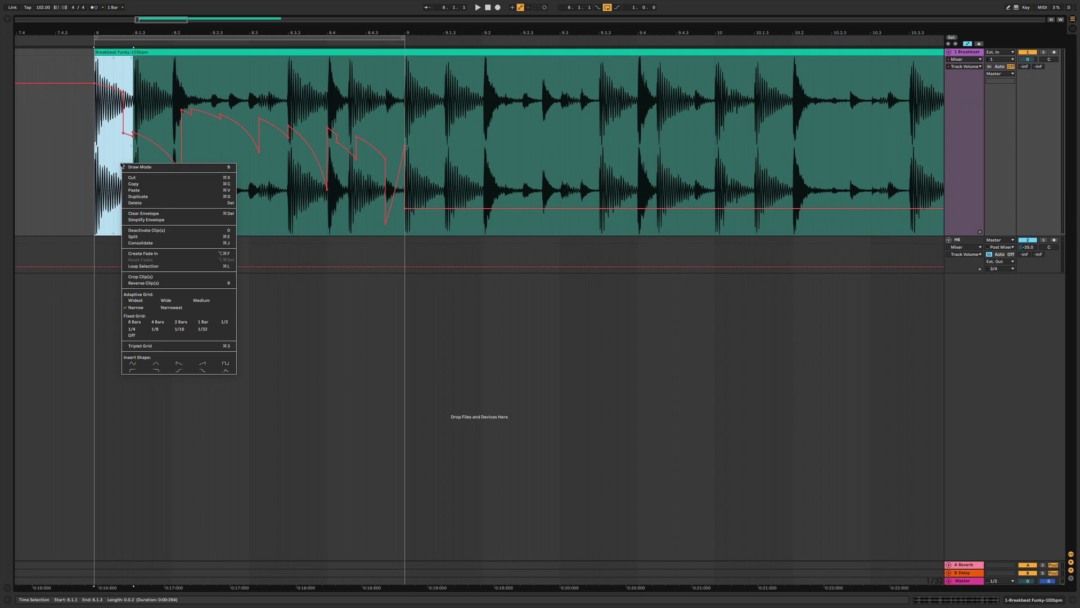
pyautogui.click(128, 366)
pyautogui.click(136, 197)
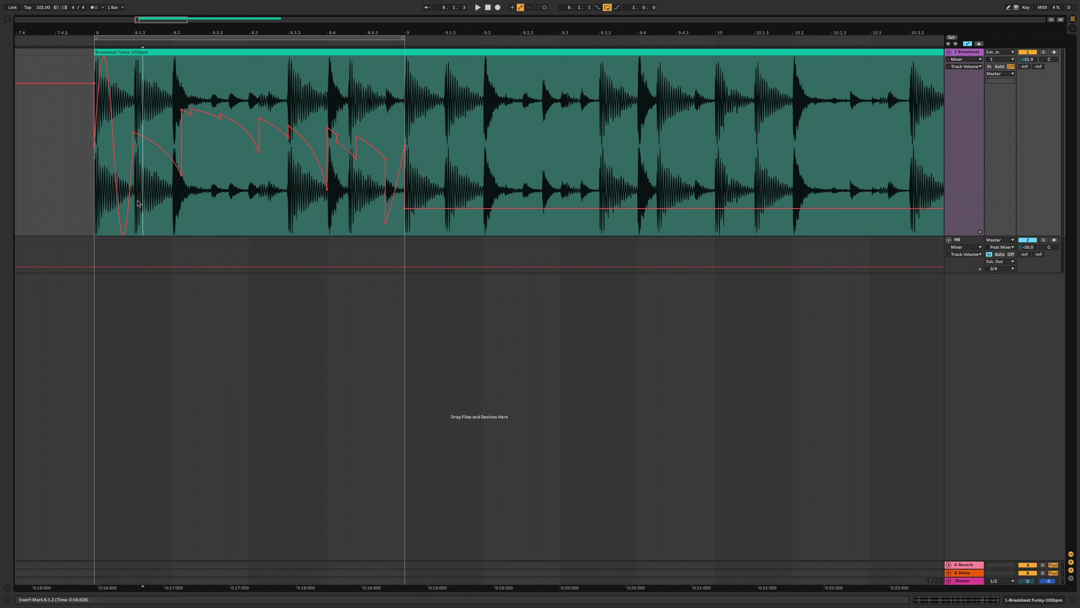
pyautogui.moveTo(136, 208); pyautogui.dragTo(94, 211)
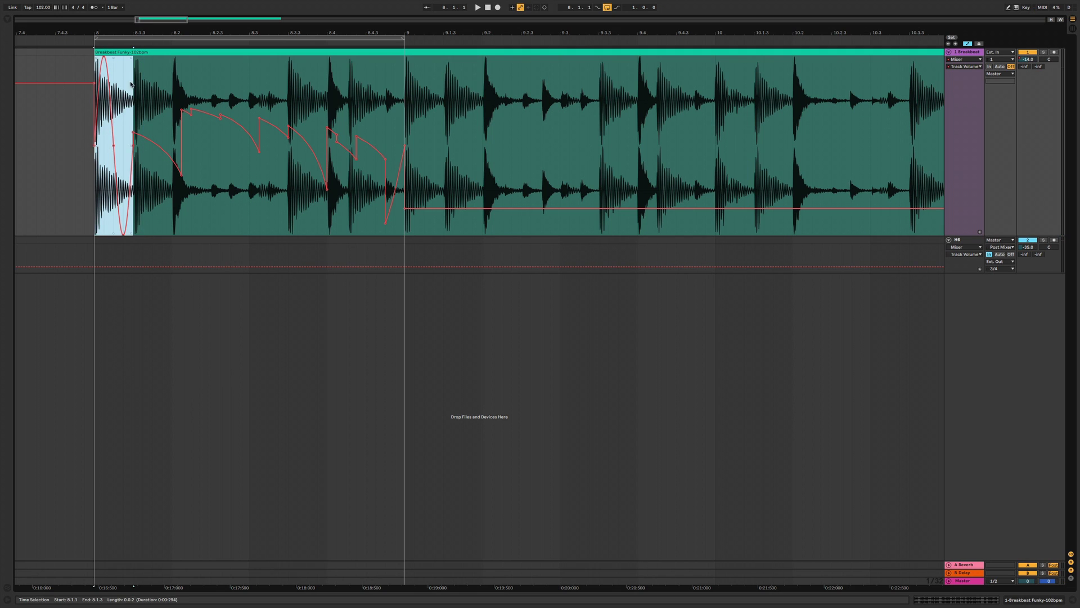
pyautogui.moveTo(114, 59); pyautogui.dragTo(118, 129)
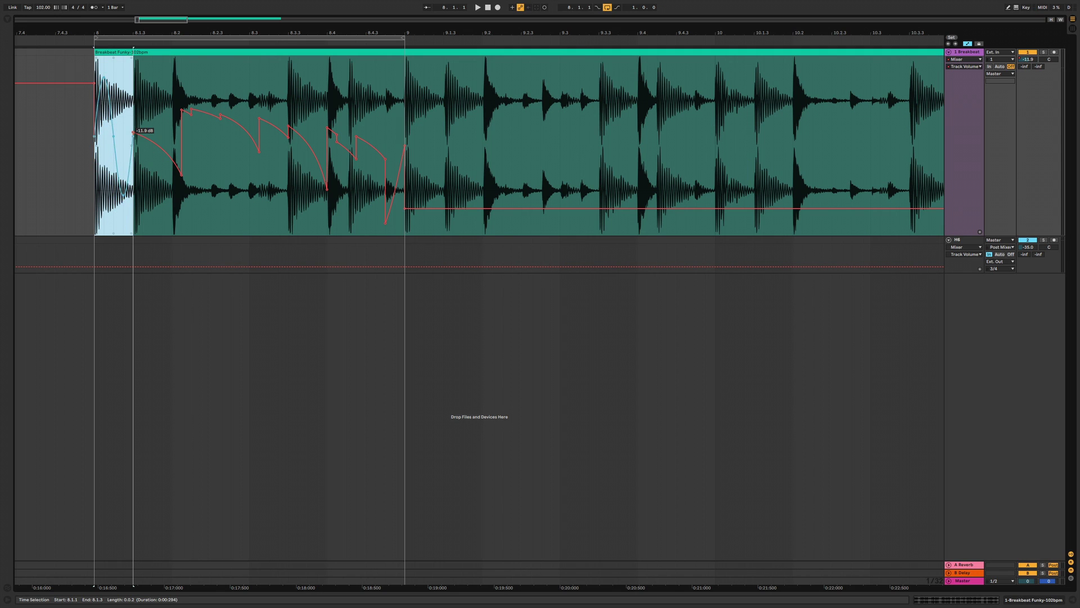
# Duplicate the reduced sine section of the volume automation seven times, filling bar 8 up to 9.1.1.
pyautogui.hotkey('ctrl', 'd')
pyautogui.hotkey('ctrl', 'd')
pyautogui.hotkey('ctrl', 'd')
pyautogui.hotkey('ctrl', 'd')
pyautogui.hotkey('ctrl', 'd')
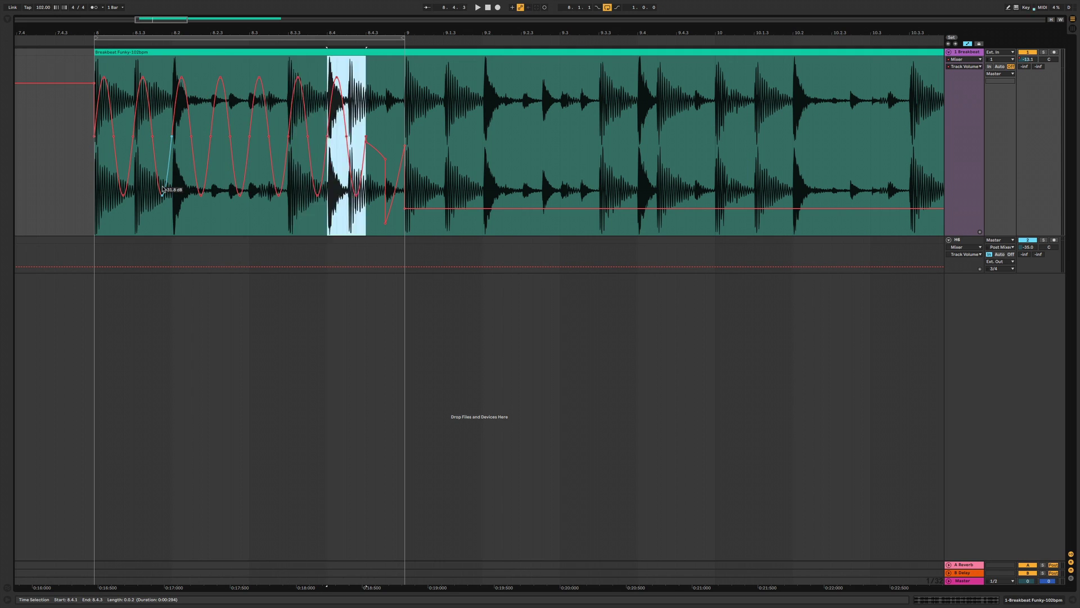
pyautogui.hotkey('ctrl', 'd')
pyautogui.hotkey('ctrl', 'd')
# Transform the volume automation selected from 8.1.4 to 8.3.4 and play back the result.
pyautogui.click(150, 207)
pyautogui.moveTo(152, 224); pyautogui.dragTo(317, 216)
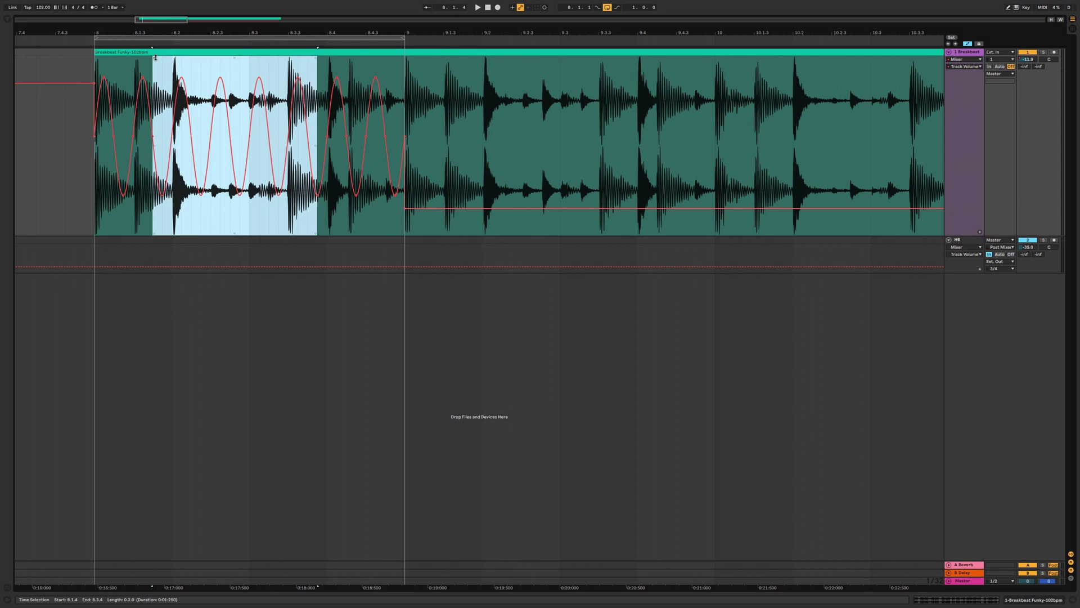
pyautogui.moveTo(169, 168)
pyautogui.mouseDown()
pyautogui.moveTo(164, 227)
pyautogui.moveTo(153, 230)
pyautogui.moveTo(153, 162)
pyautogui.mouseUp()
pyautogui.click(268, 210)
pyautogui.press('space')
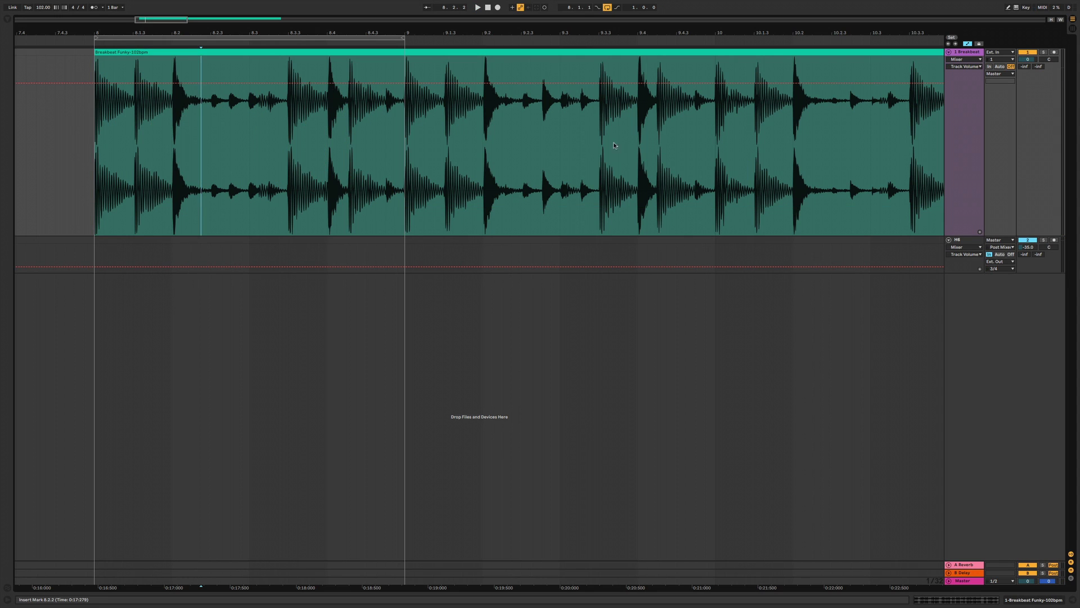
# Check which devices on the Breakbeat track are available for automation.
pyautogui.click(963, 60)
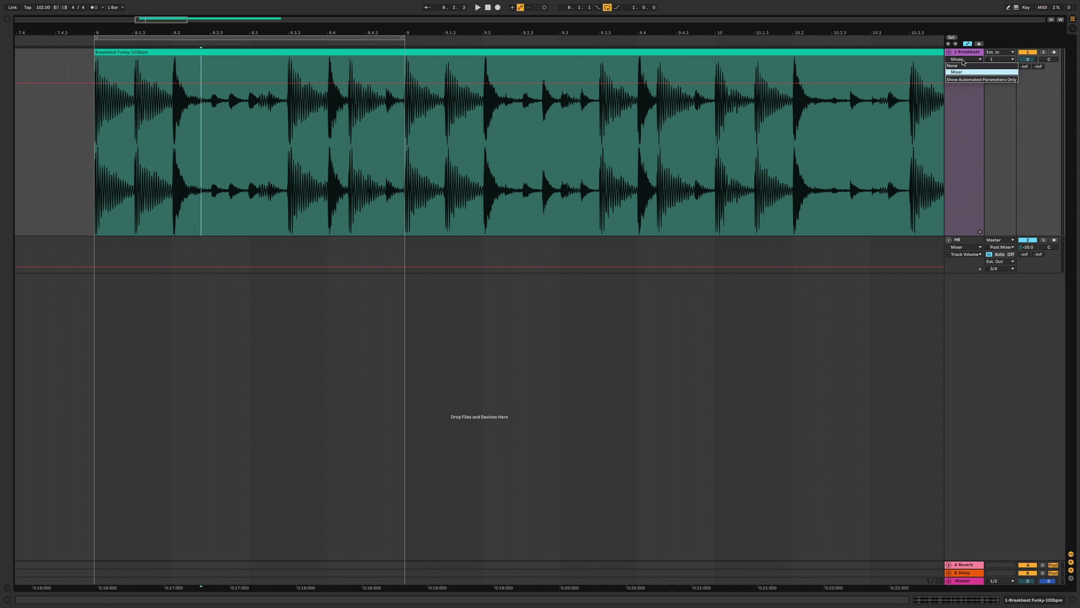
pyautogui.click(964, 60)
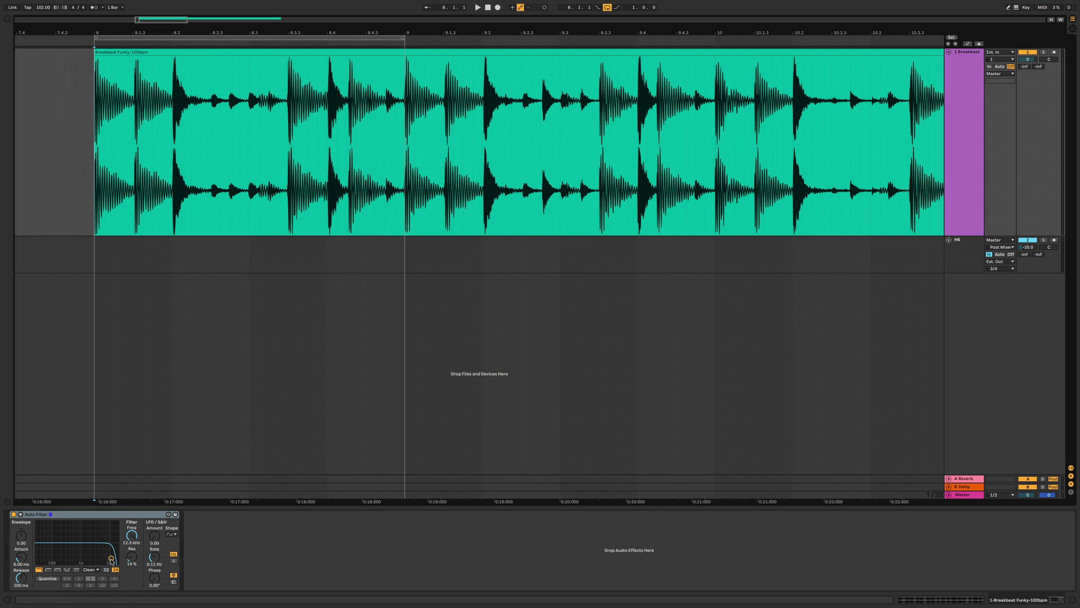
# During playback, lower the Auto Filter cutoff to about 8.49 kHz and set its resonance to 20 %.
pyautogui.press('space')
pyautogui.moveTo(111, 559)
pyautogui.mouseDown()
pyautogui.moveTo(86, 555)
pyautogui.moveTo(106, 556)
pyautogui.mouseUp()
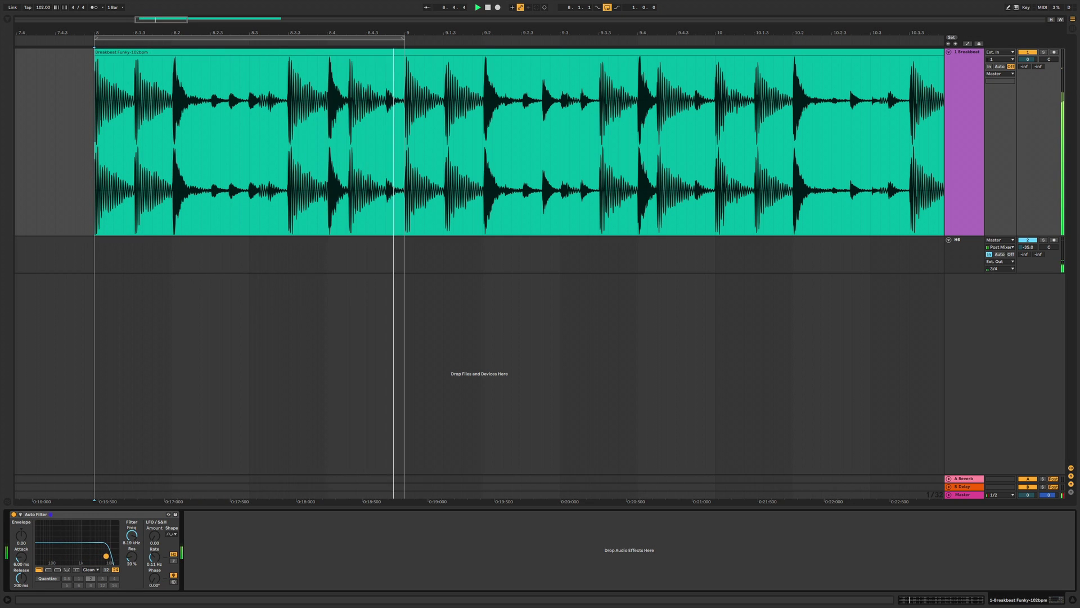
pyautogui.press('space')
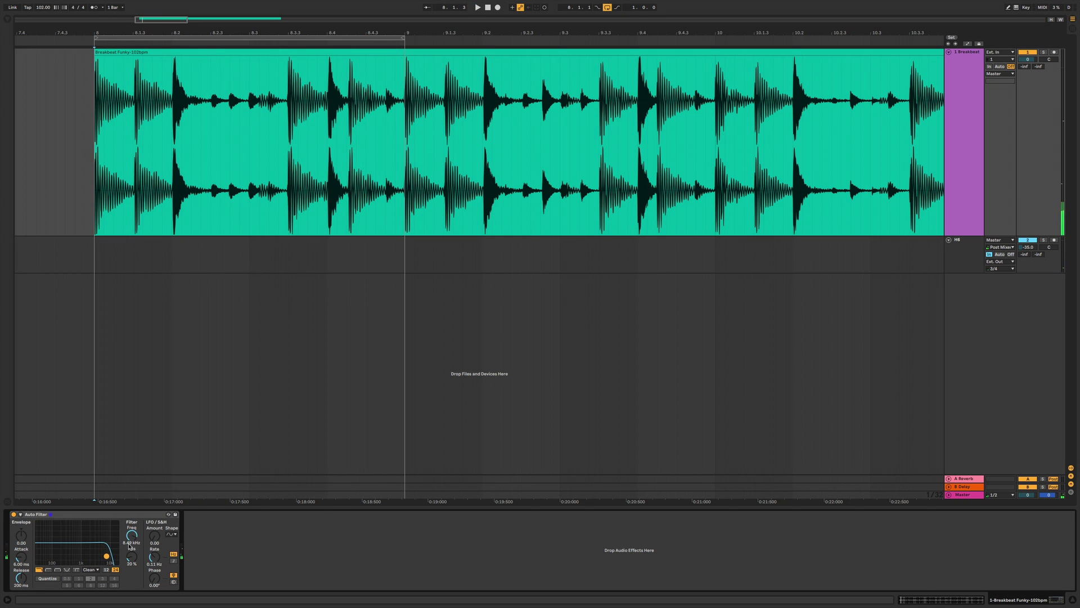
# Show the automation lanes and display the Auto Filter's Frequency envelope on the Breakbeat track.
pyautogui.click(91, 231)
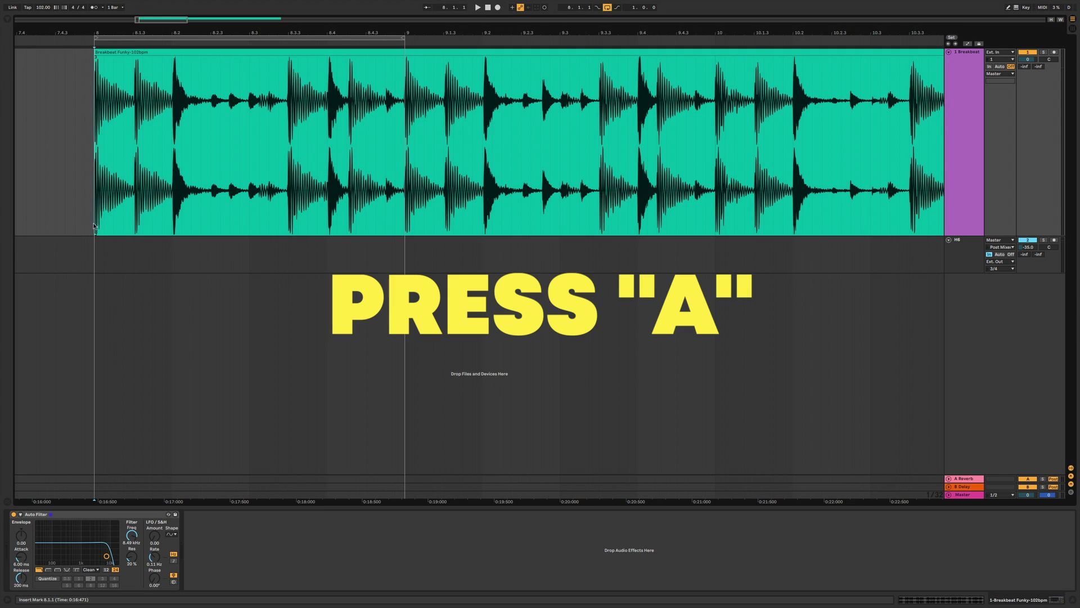
pyautogui.press('a')
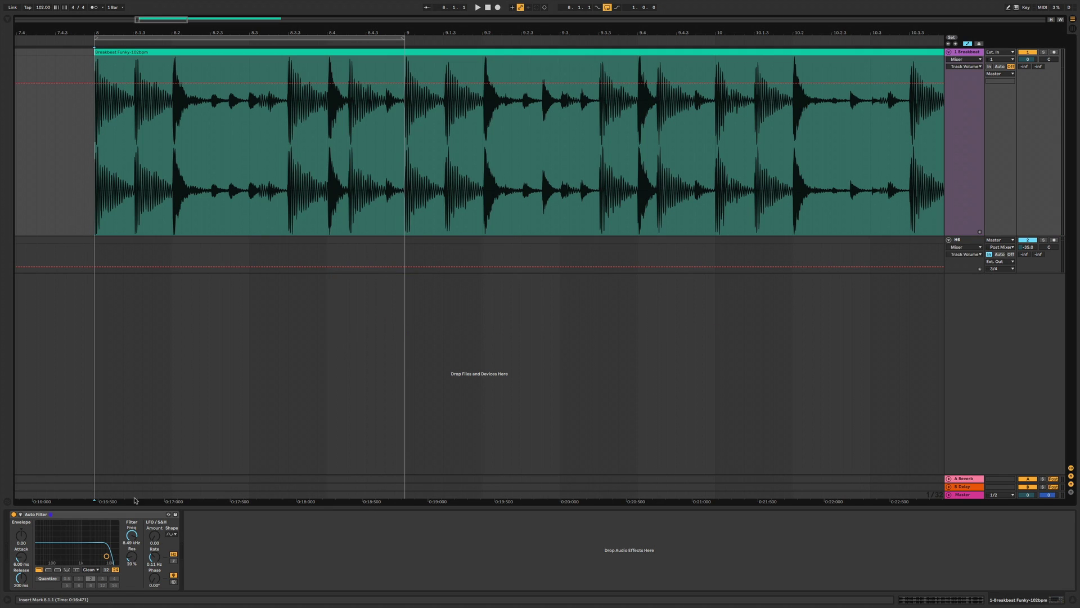
pyautogui.click(133, 535)
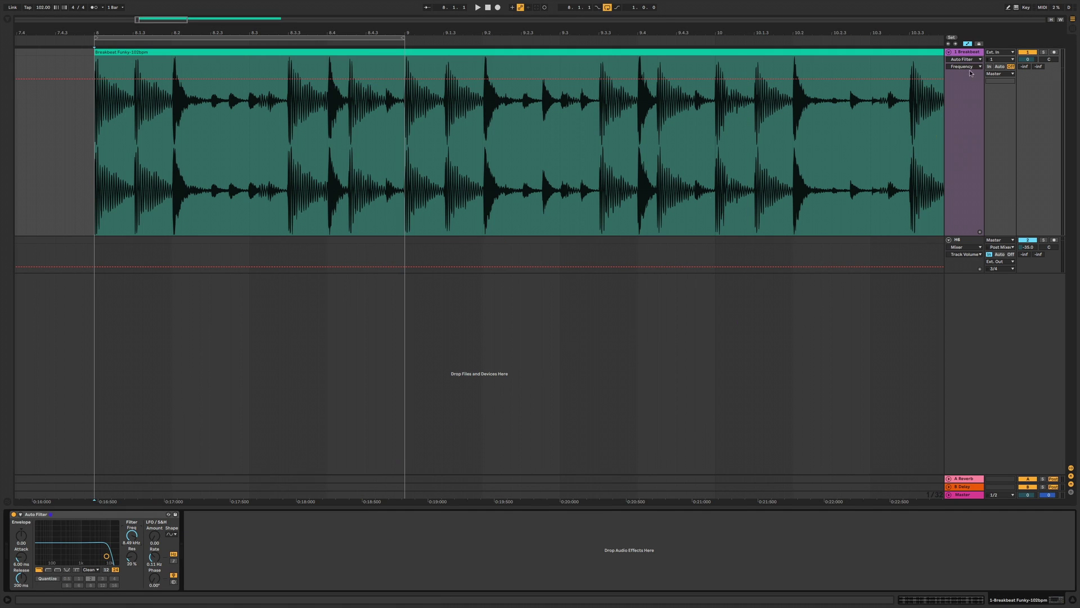
# Look through the automatable devices and the Auto Filter parameters, keeping Frequency displayed.
pyautogui.click(967, 60)
pyautogui.click(969, 86)
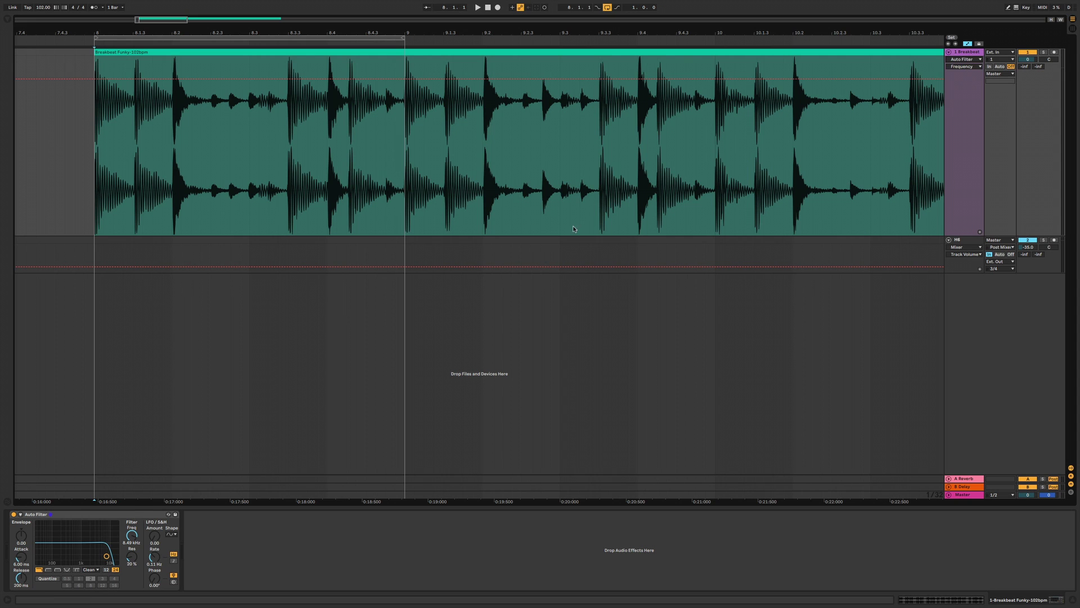
pyautogui.click(964, 66)
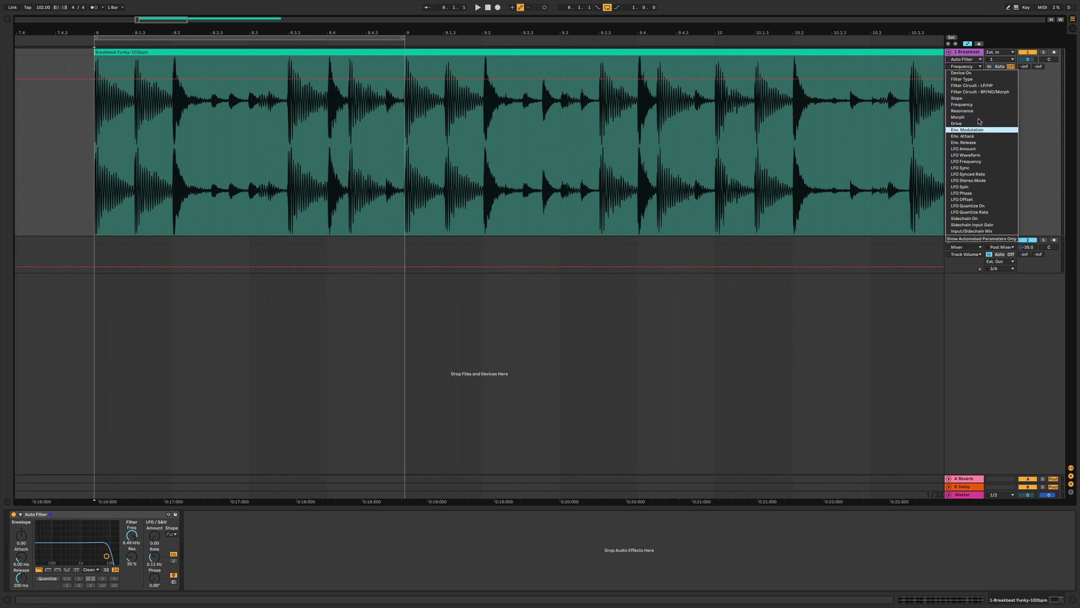
pyautogui.click(998, 353)
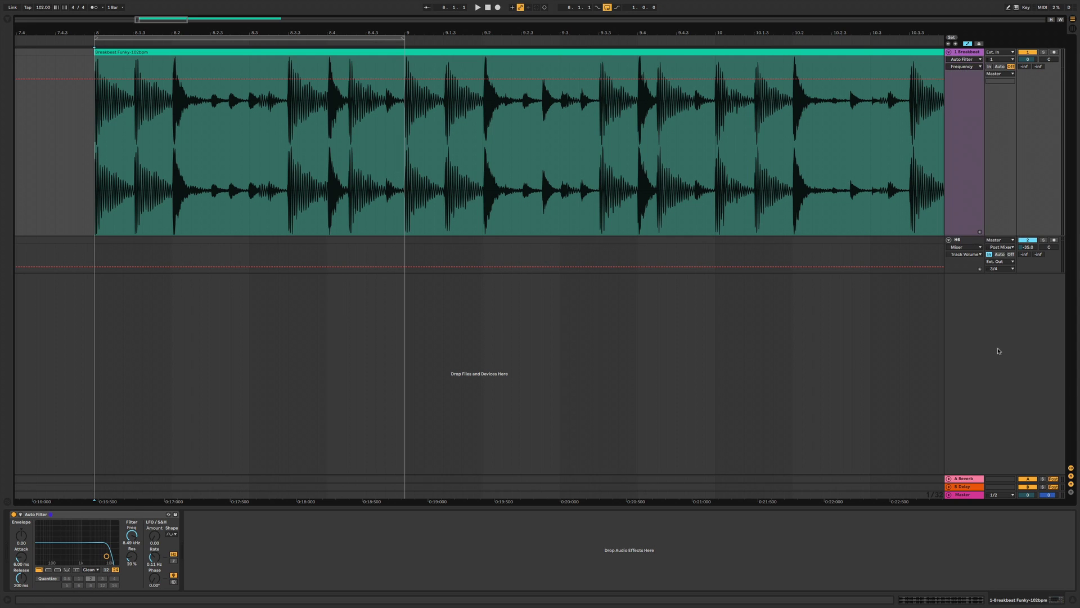
# Insert a sine shape from 8.1.1 to 8.2.1 and an ADSR shape from 8.2.1 to 8.3.1 in the Frequency envelope.
pyautogui.moveTo(96, 116); pyautogui.dragTo(173, 115)
pyautogui.rightClick(143, 123)
pyautogui.click(154, 305)
pyautogui.moveTo(172, 177); pyautogui.dragTo(258, 174)
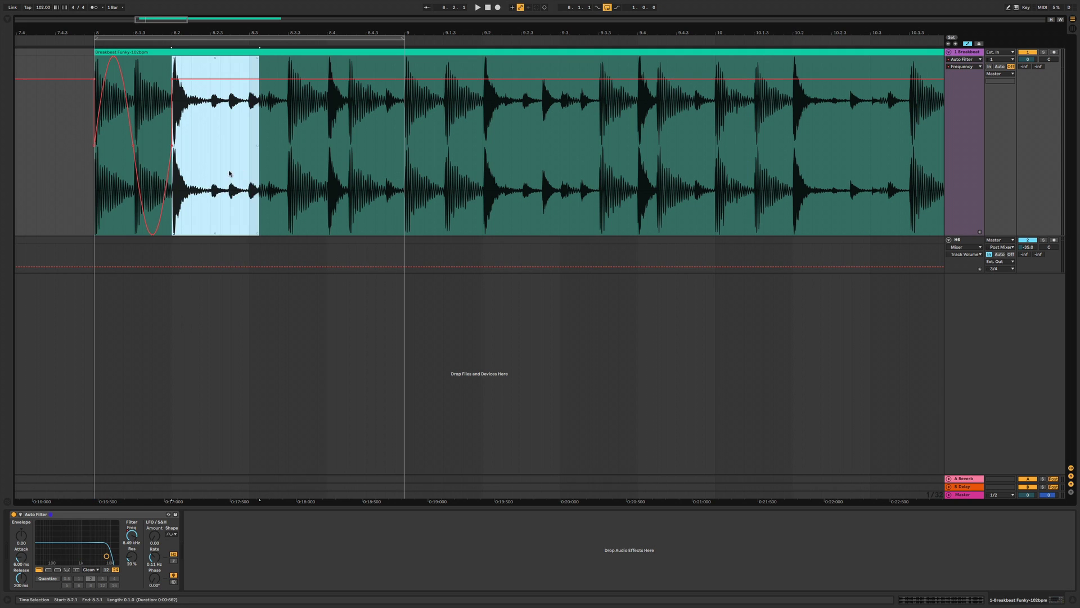
pyautogui.rightClick(210, 170)
pyautogui.click(313, 377)
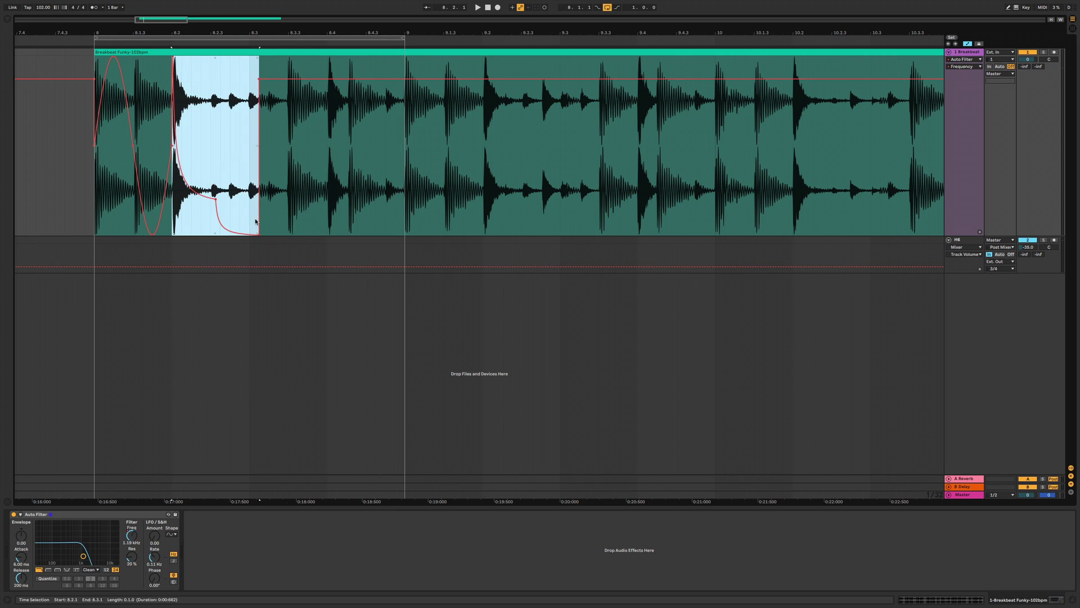
# Insert a square shape into the Frequency envelope from 8.3.1 to 8.4.3 and audition it from 8.1.1.
pyautogui.click(317, 193)
pyautogui.moveTo(261, 145); pyautogui.dragTo(376, 146)
pyautogui.rightClick(280, 149)
pyautogui.click(383, 354)
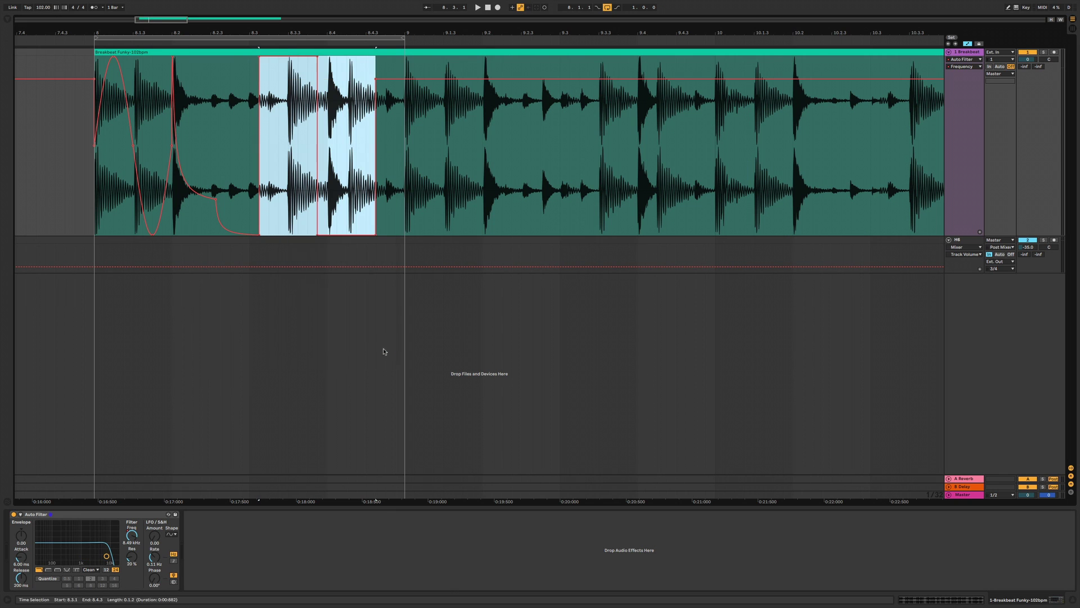
pyautogui.click(122, 302)
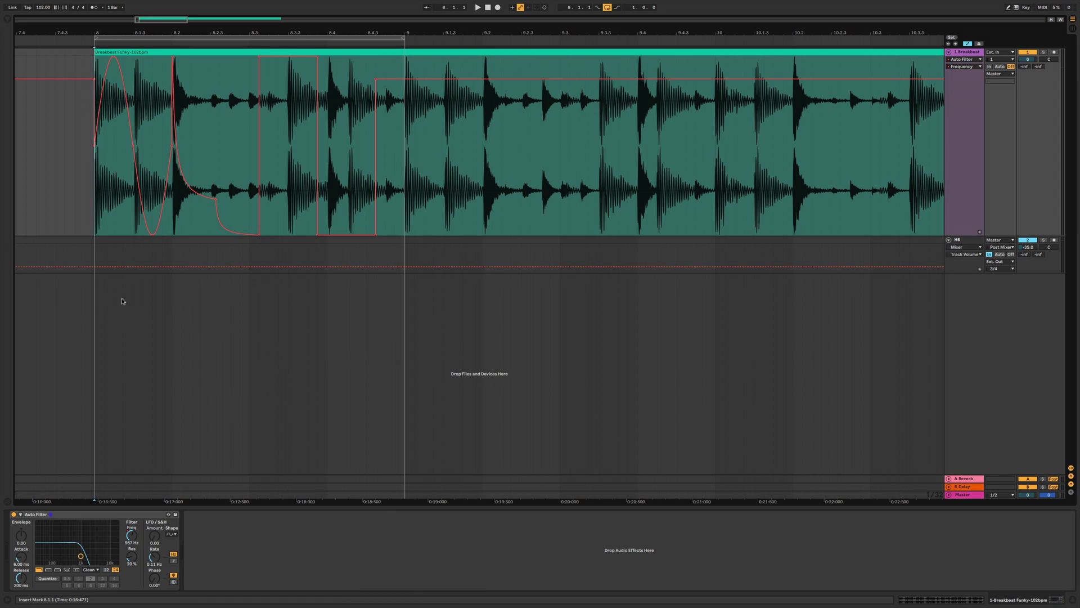
pyautogui.press('space')
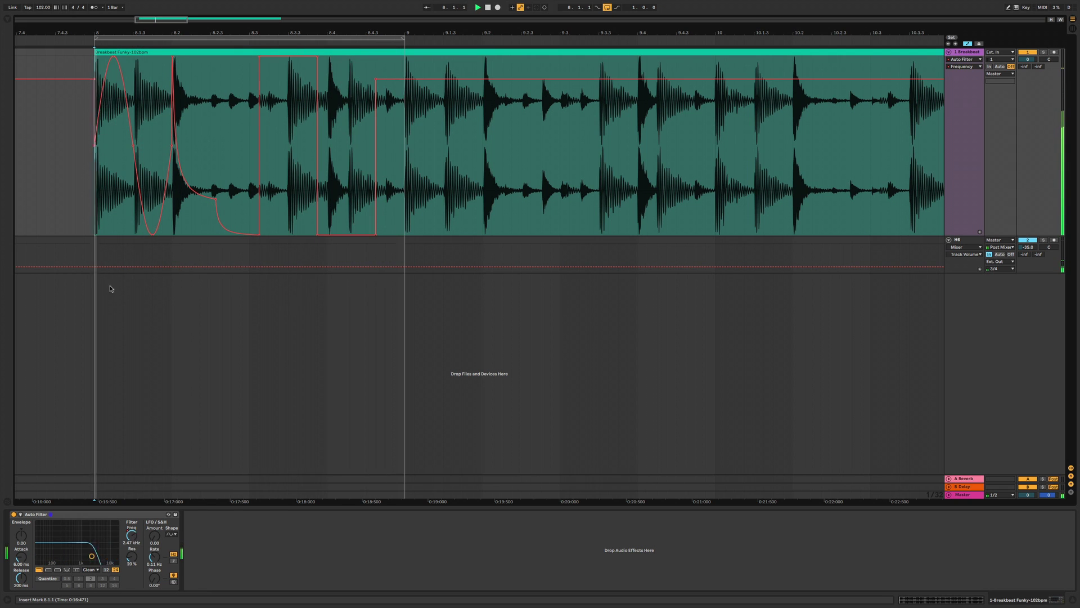
pyautogui.press('space')
# Compress bar 8 of the Frequency envelope by raising its lower limit to roughly mid-height, and audition it.
pyautogui.moveTo(97, 194); pyautogui.dragTo(406, 197)
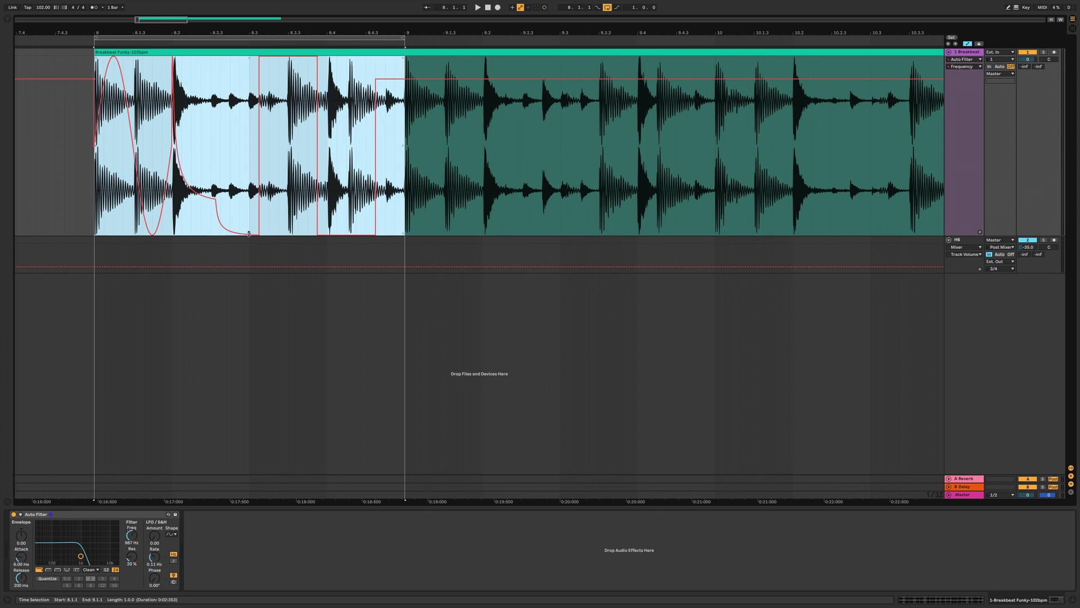
pyautogui.moveTo(239, 236); pyautogui.dragTo(239, 151)
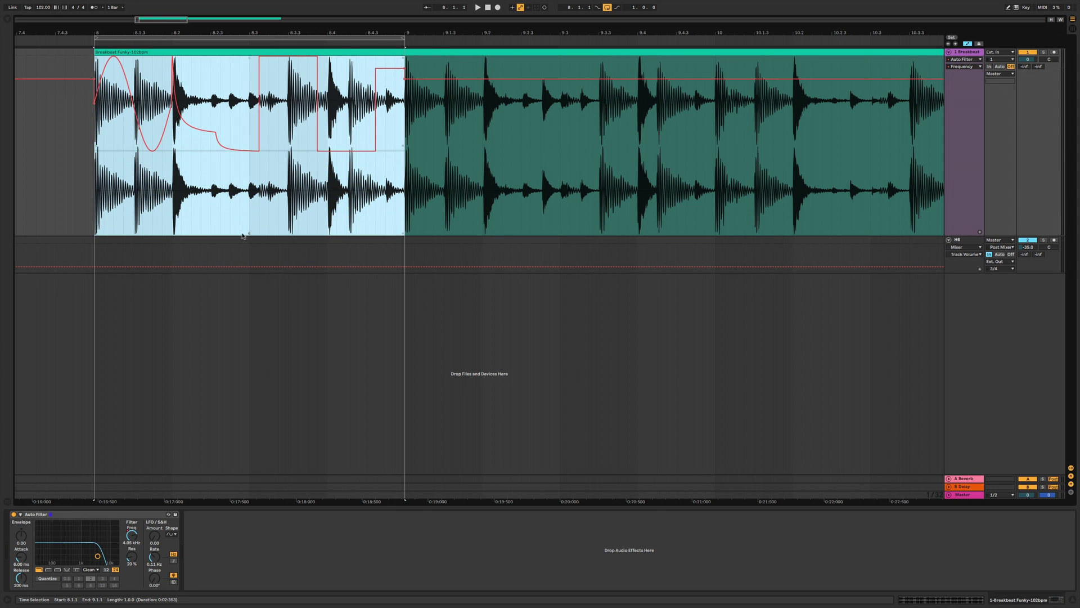
pyautogui.click(87, 231)
pyautogui.press('space')
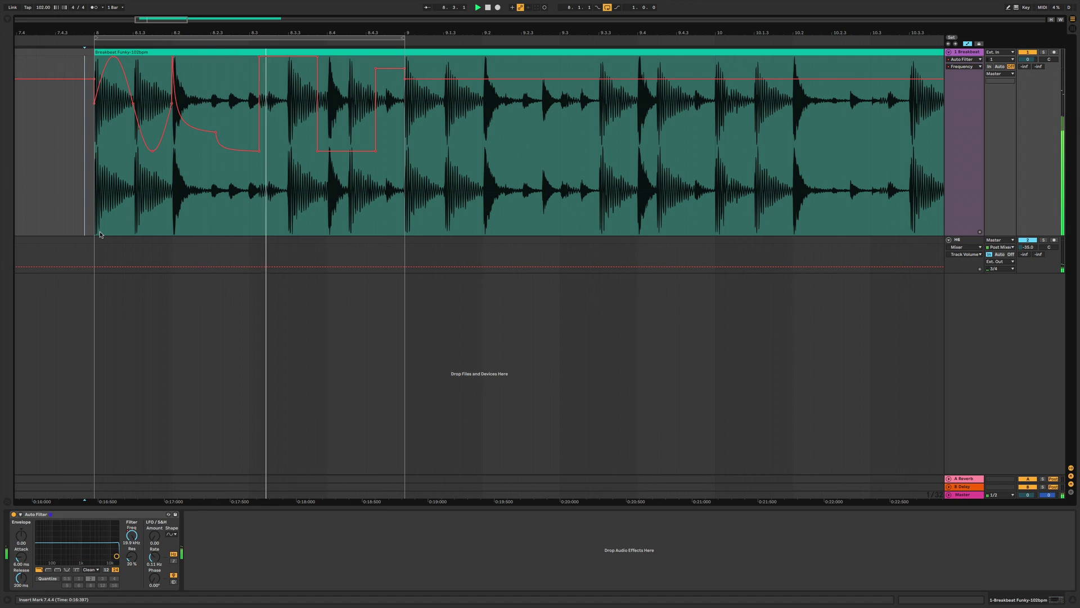
pyautogui.press('space')
# Duplicate the falling part of the sine in the Frequency envelope, from about 8.1.2 to just past 8.1.3, four times.
pyautogui.moveTo(113, 137); pyautogui.dragTo(143, 138)
pyautogui.hotkey('ctrl', 'd')
pyautogui.hotkey('ctrl', 'd')
pyautogui.hotkey('ctrl', 'd')
pyautogui.hotkey('ctrl', 'd')
# Pull a low breakpoint into the Frequency envelope just past 8.3.2 and audition the result.
pyautogui.click(219, 87)
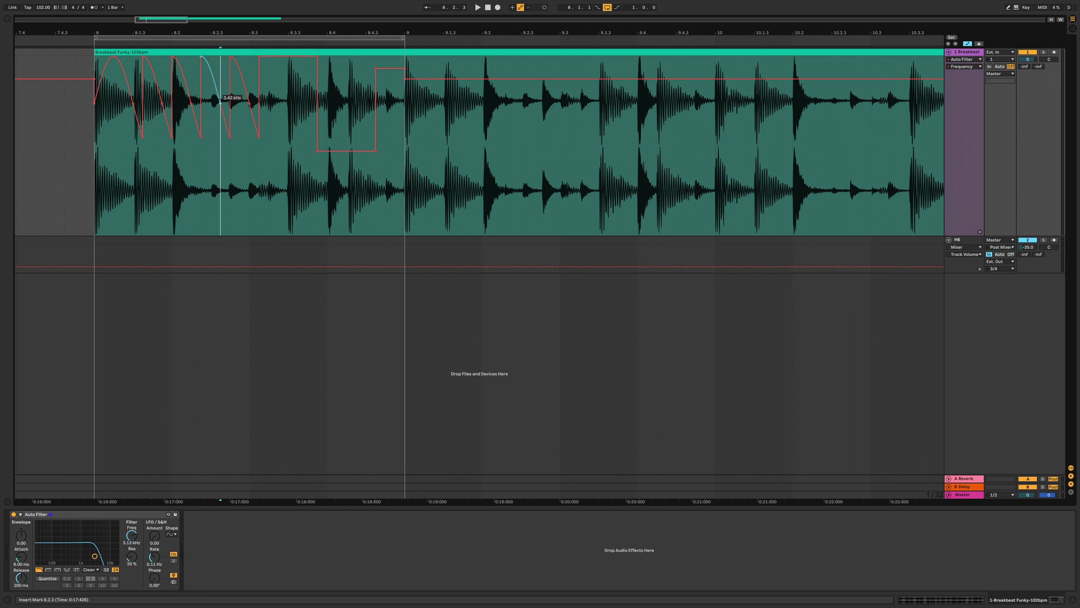
pyautogui.moveTo(272, 57); pyautogui.dragTo(279, 133)
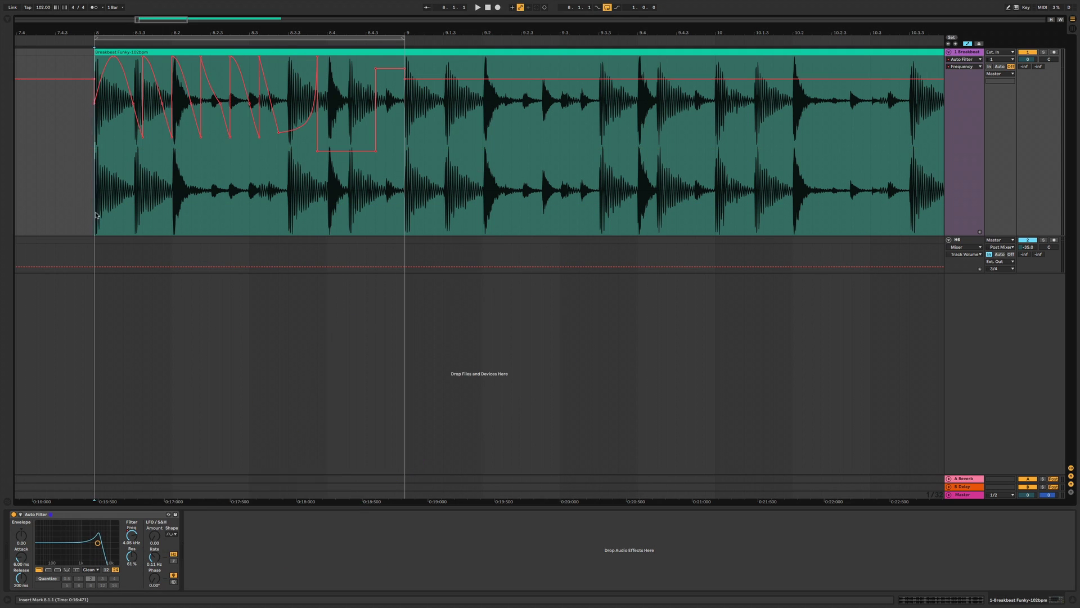
pyautogui.press('space')
# Duplicate the Frequency automation of bar 8 into bar 9.
pyautogui.moveTo(94, 191); pyautogui.dragTo(393, 191)
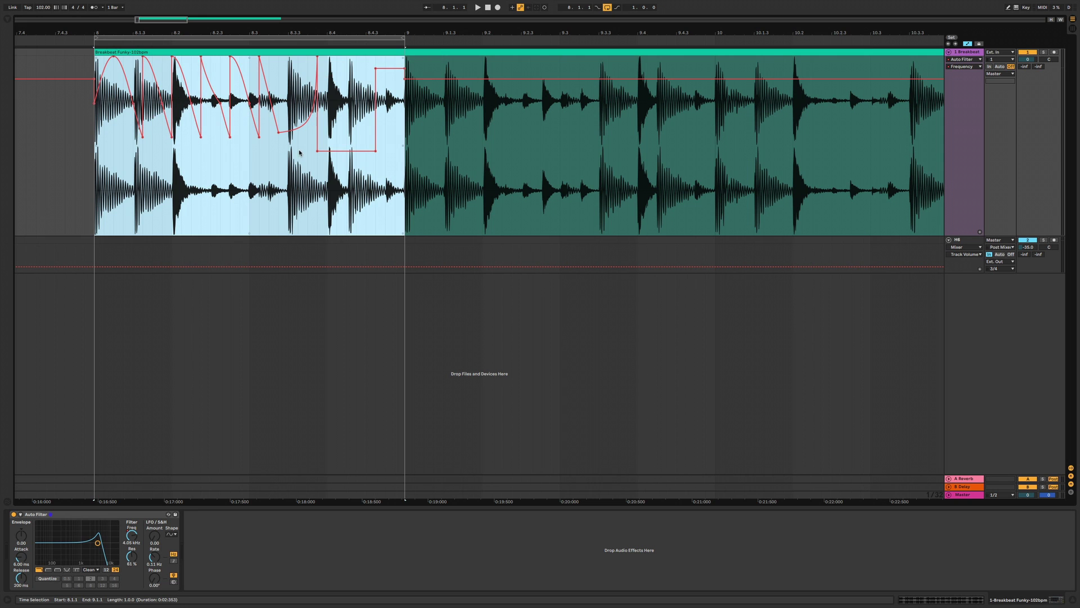
pyautogui.hotkey('ctrl', 'd')
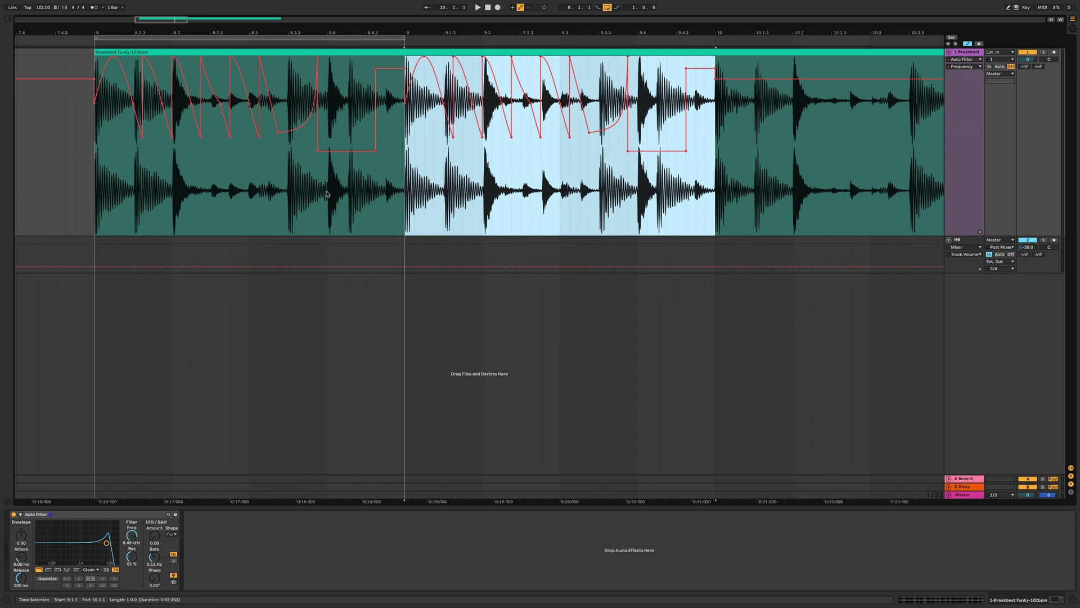
pyautogui.click(484, 180)
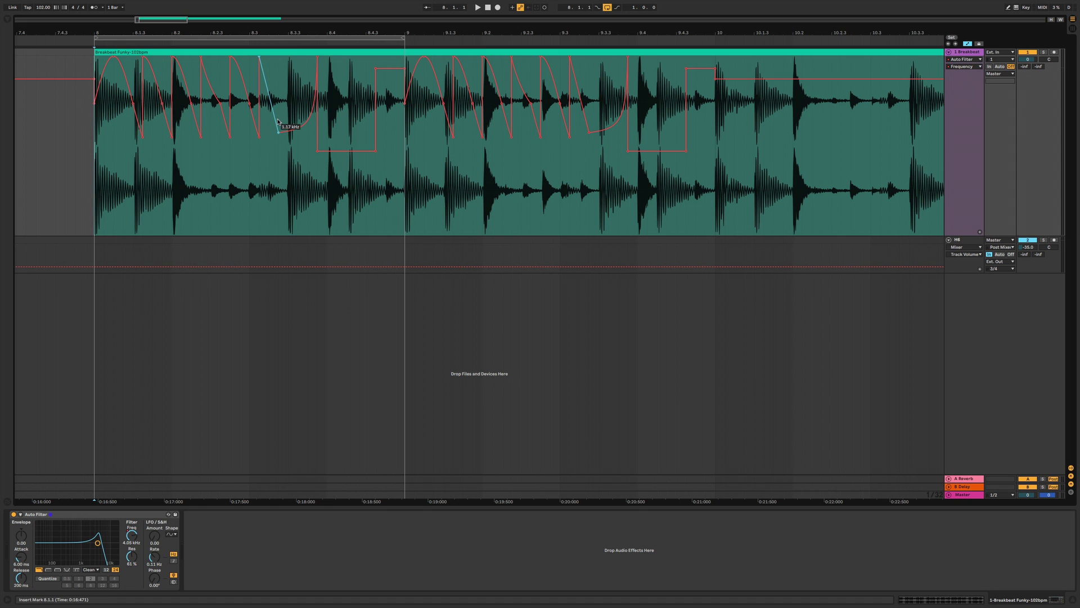
# Display the Auto Filter's Resonance envelope, shape it with a peak after 8.1.3 and a dip near 8.2.2, and audition it.
pyautogui.click(131, 557)
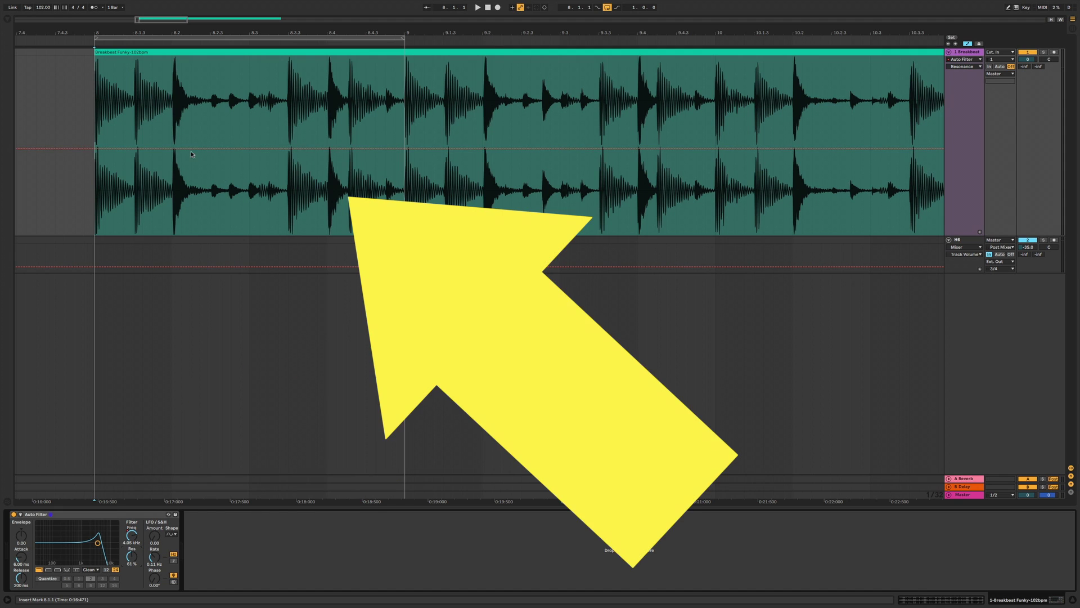
pyautogui.click(98, 149)
pyautogui.moveTo(137, 149); pyautogui.dragTo(269, 153)
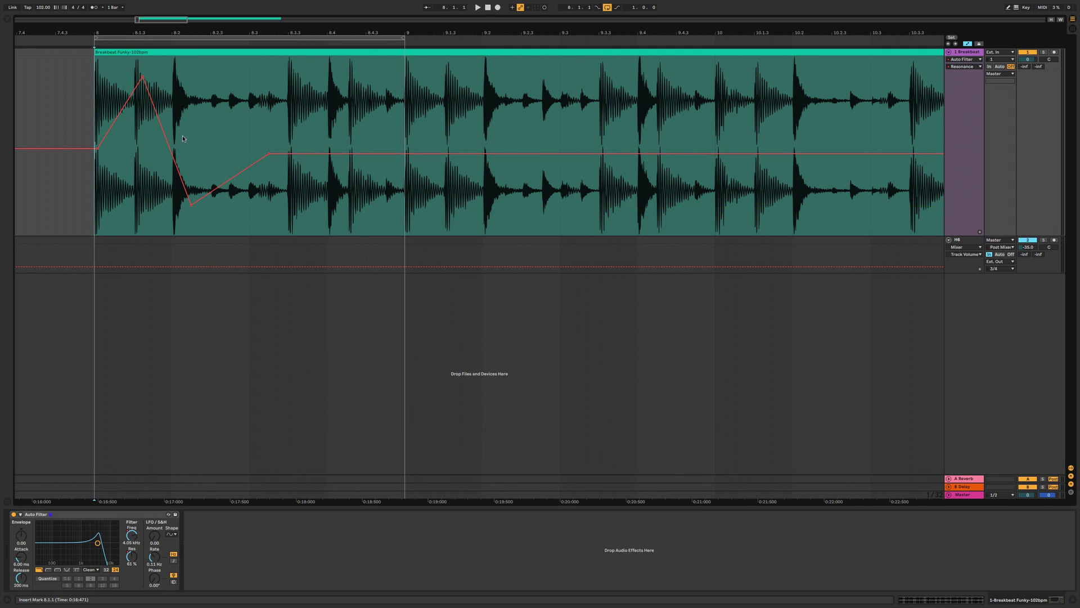
pyautogui.moveTo(170, 146); pyautogui.dragTo(169, 206)
pyautogui.moveTo(296, 154); pyautogui.dragTo(293, 159)
pyautogui.press('space')
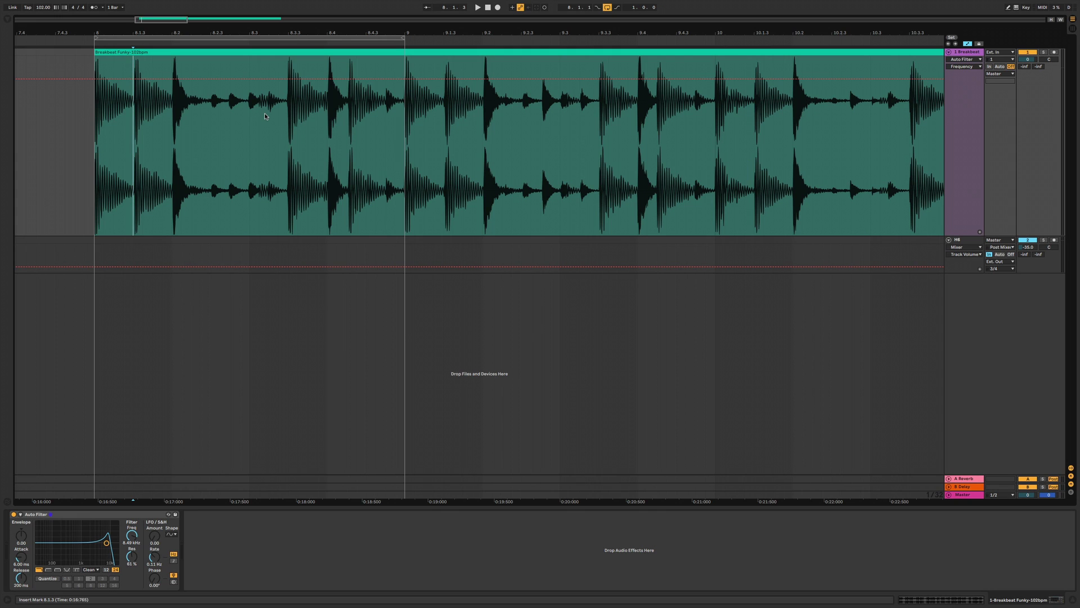
# Draw Auto Filter Frequency automation across bar 8 in Draw Mode, finish it as a smooth freehand wave off the grid, and audition it.
pyautogui.press('b')
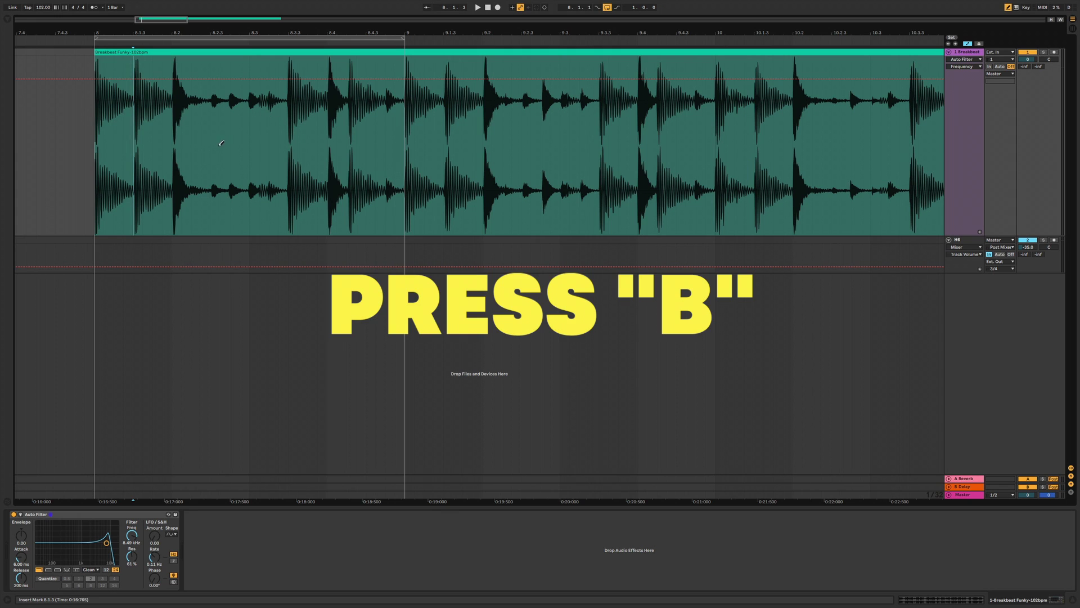
pyautogui.moveTo(99, 79)
pyautogui.mouseDown()
pyautogui.moveTo(146, 168)
pyautogui.moveTo(192, 193)
pyautogui.moveTo(212, 135)
pyautogui.moveTo(257, 92)
pyautogui.moveTo(285, 105)
pyautogui.moveTo(320, 206)
pyautogui.moveTo(358, 204)
pyautogui.moveTo(381, 106)
pyautogui.mouseUp()
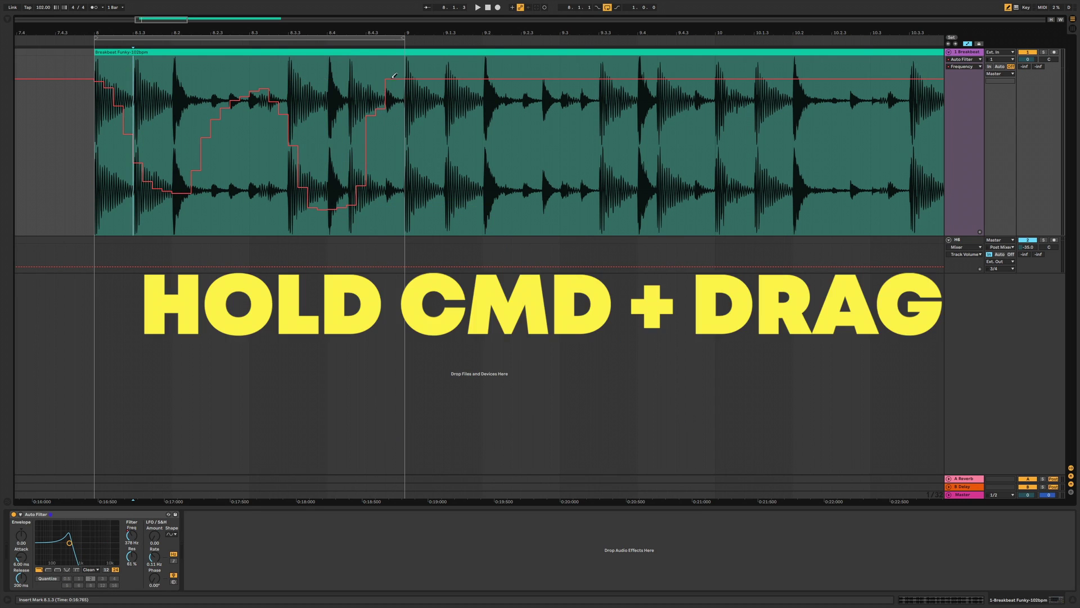
pyautogui.moveTo(395, 68)
pyautogui.mouseDown()
pyautogui.moveTo(349, 151)
pyautogui.moveTo(203, 130)
pyautogui.moveTo(142, 194)
pyautogui.moveTo(90, 80)
pyautogui.mouseUp()
pyautogui.press('space')
pyautogui.press('space')
pyautogui.press('b')
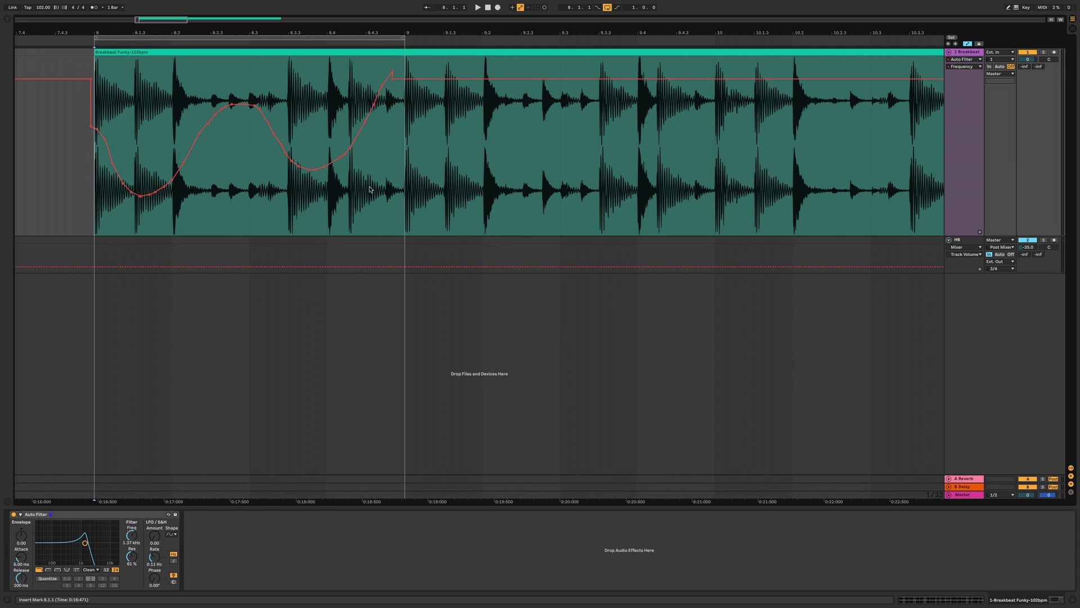
# Simplify the freehand Frequency envelope over the selection from 8.1.1 to 8.4.4.
pyautogui.moveTo(394, 183); pyautogui.dragTo(103, 195)
pyautogui.rightClick(140, 160)
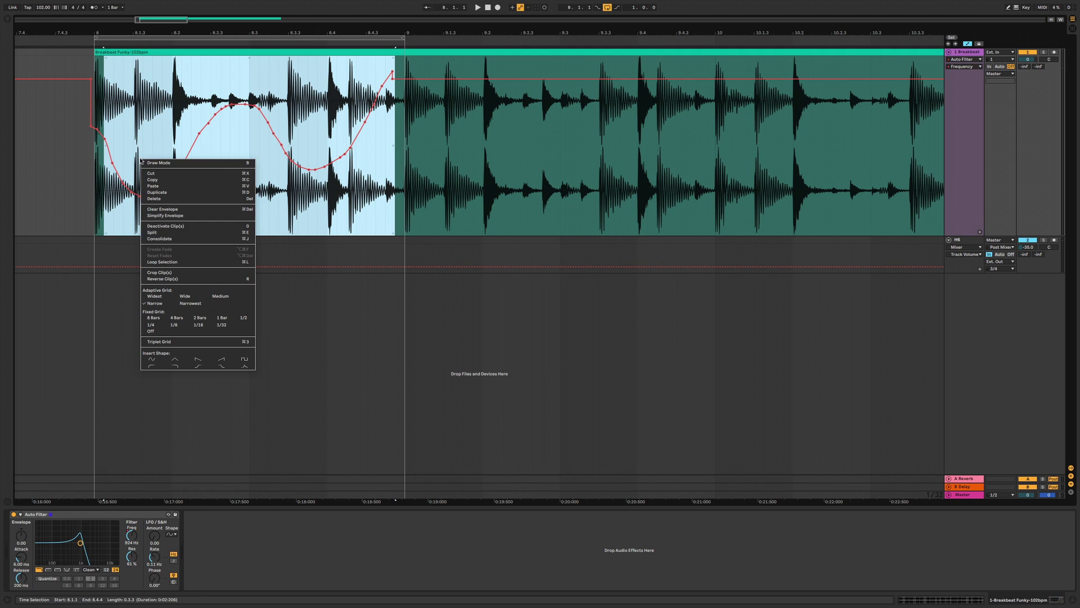
pyautogui.click(183, 217)
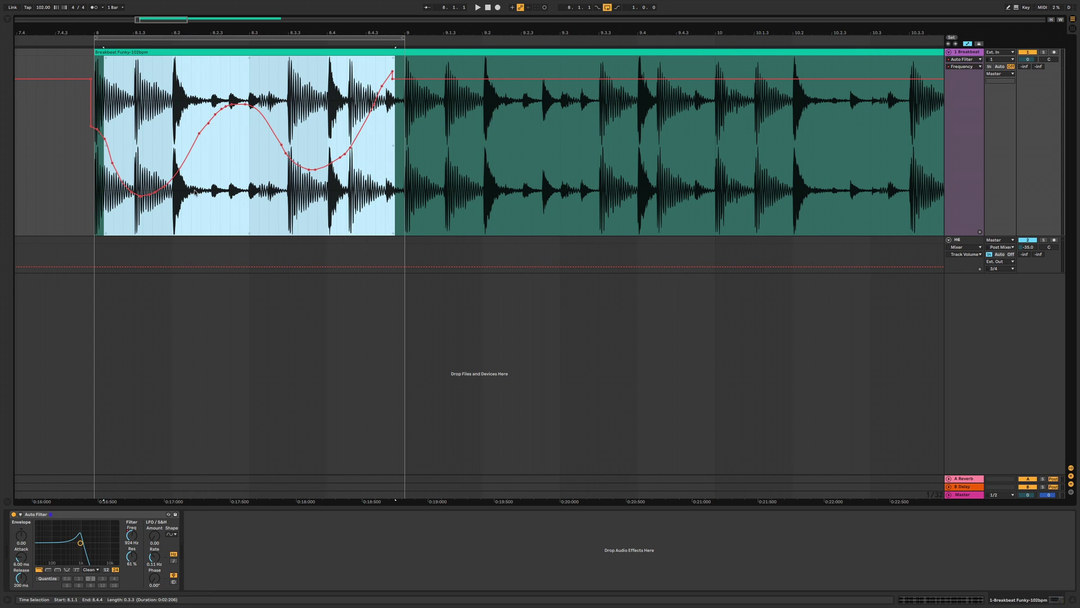
pyautogui.click(211, 184)
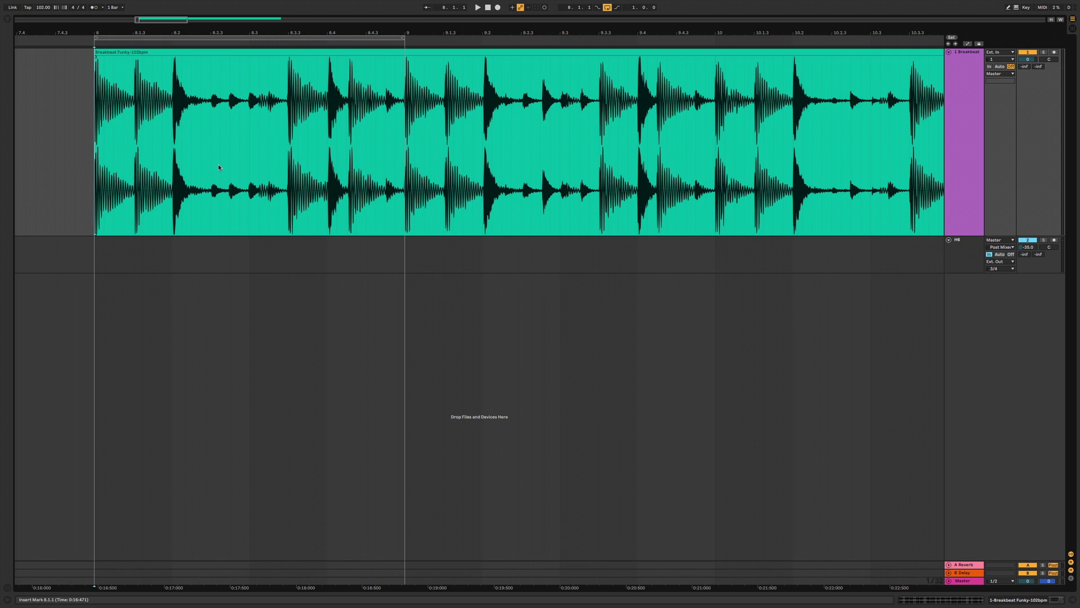
# Open the breakbeat clip's detail view with track automation hidden and display its Envelopes section.
pyautogui.press('a')
pyautogui.press('a')
pyautogui.doubleClick(151, 52)
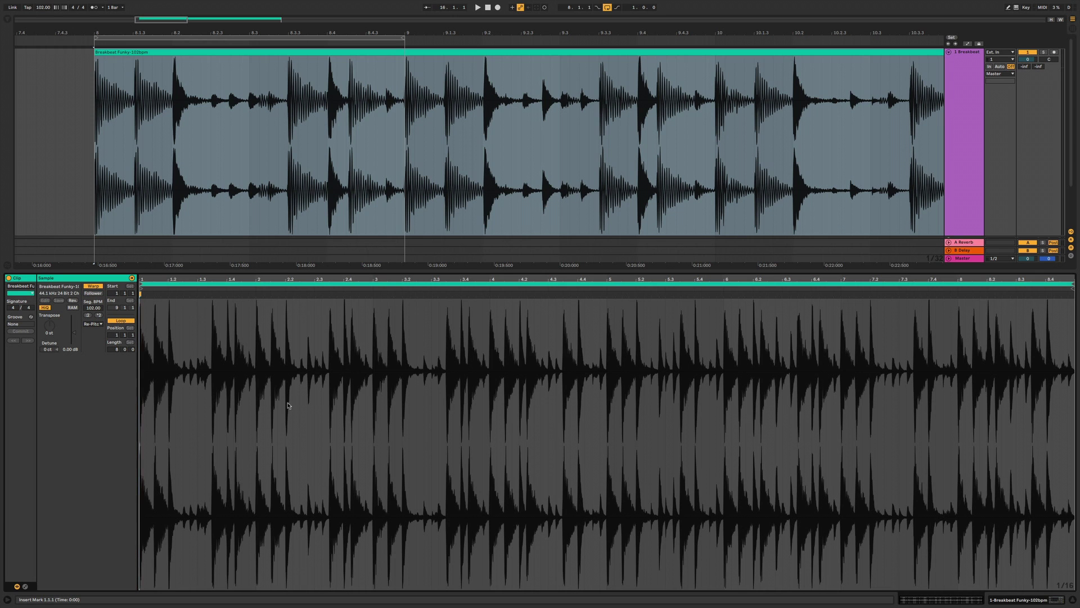
pyautogui.click(25, 587)
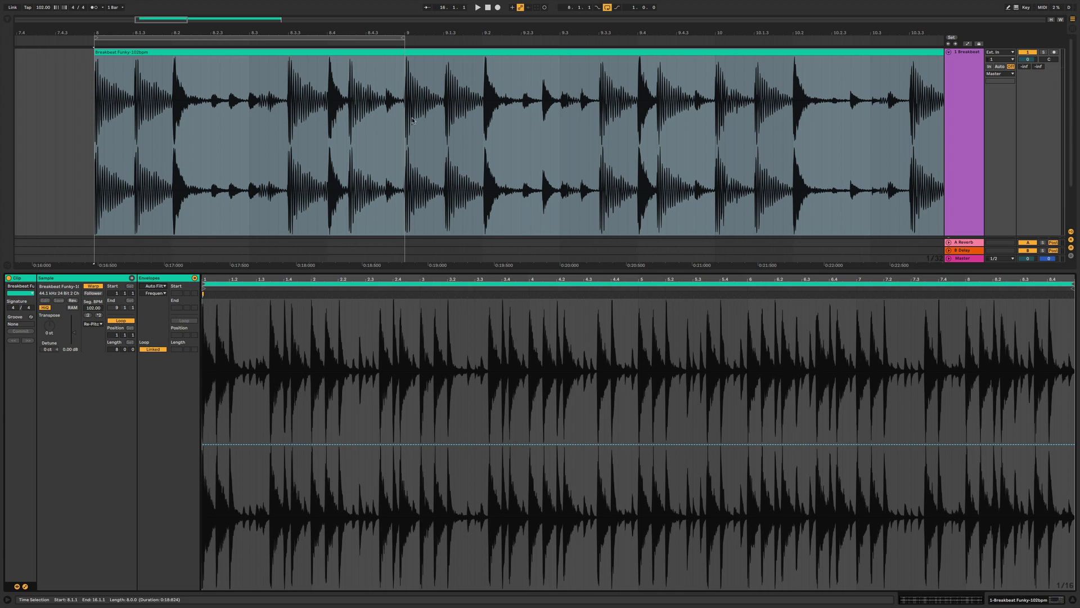
pyautogui.click(162, 286)
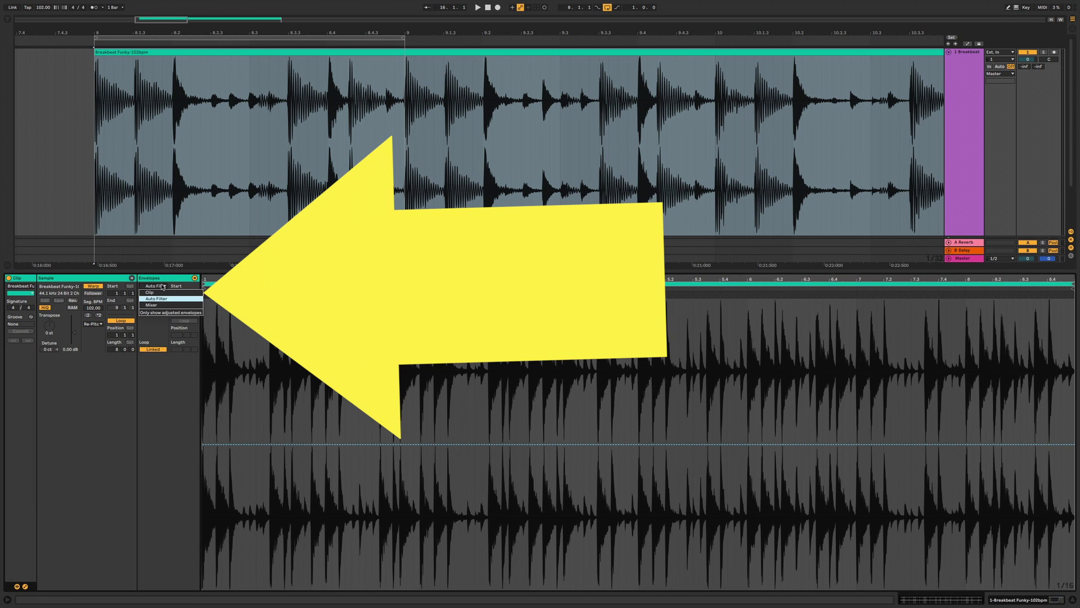
pyautogui.click(158, 298)
pyautogui.click(156, 294)
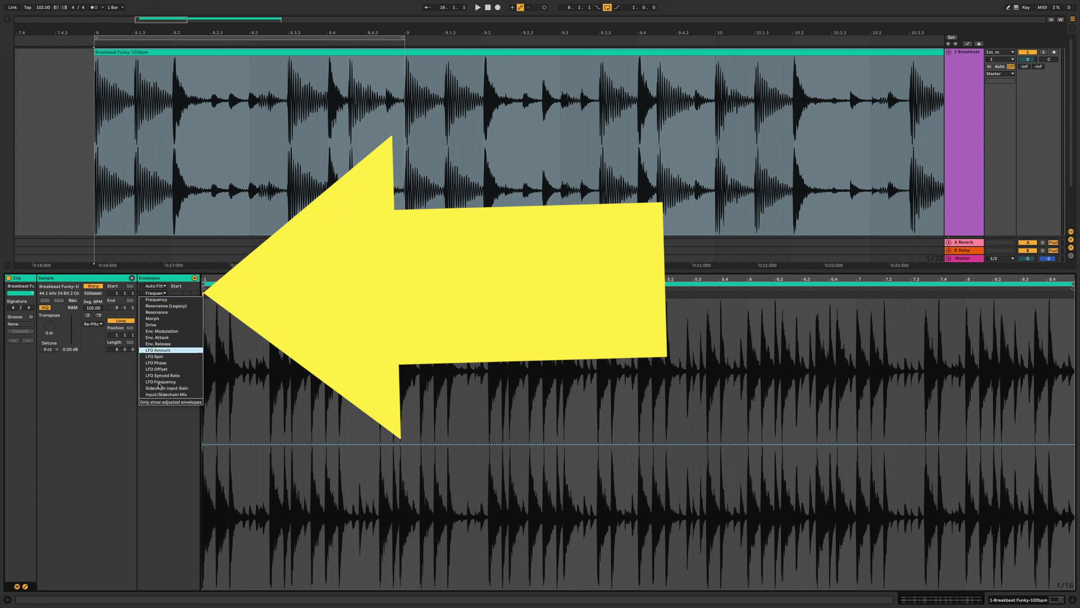
pyautogui.click(164, 496)
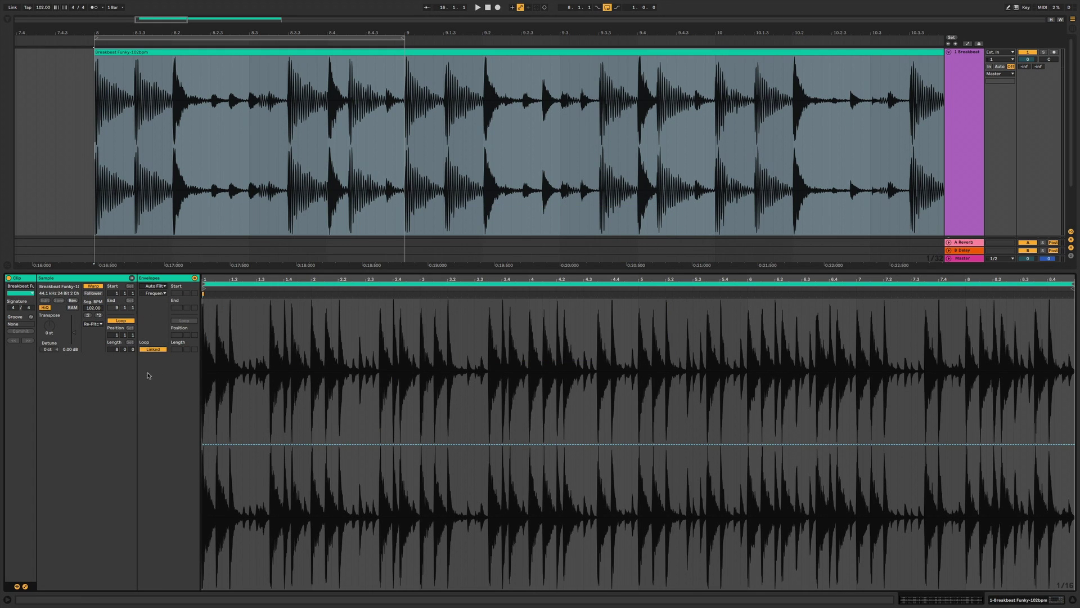
# Choose Auto Filter Frequency as the clip envelope, shape it with a dip after 1.2, a peak at bar 2 and a drop after 2.2, and audition it.
pyautogui.click(163, 288)
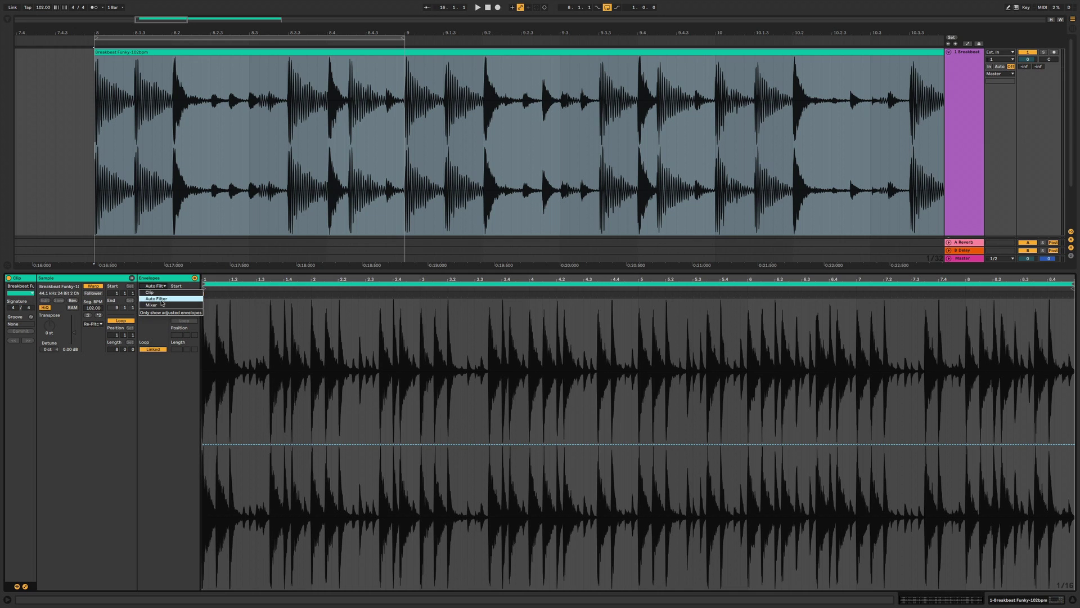
pyautogui.click(162, 302)
pyautogui.click(156, 293)
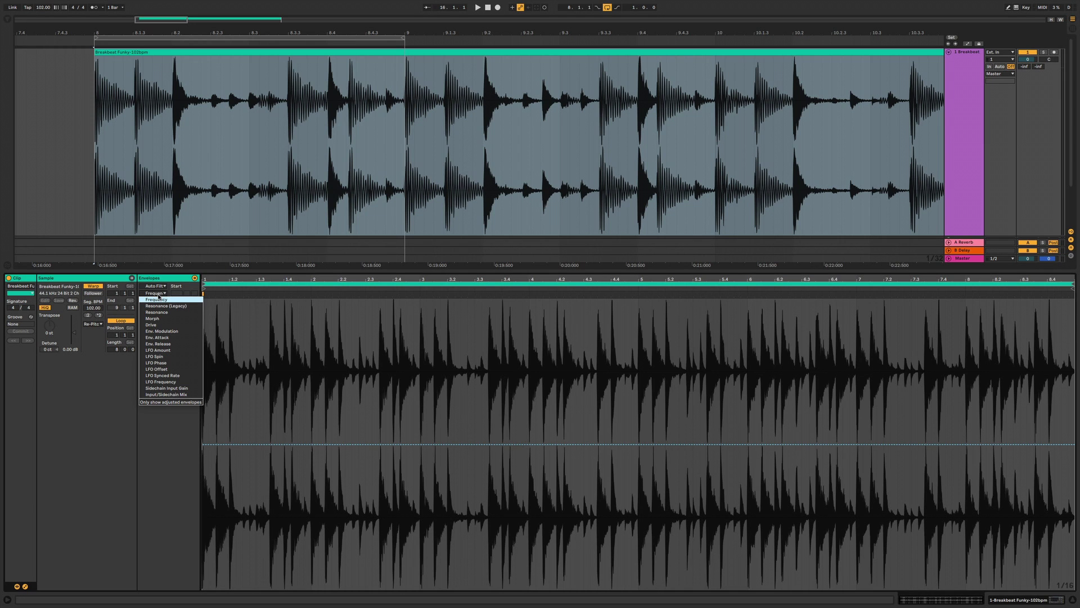
pyautogui.click(155, 299)
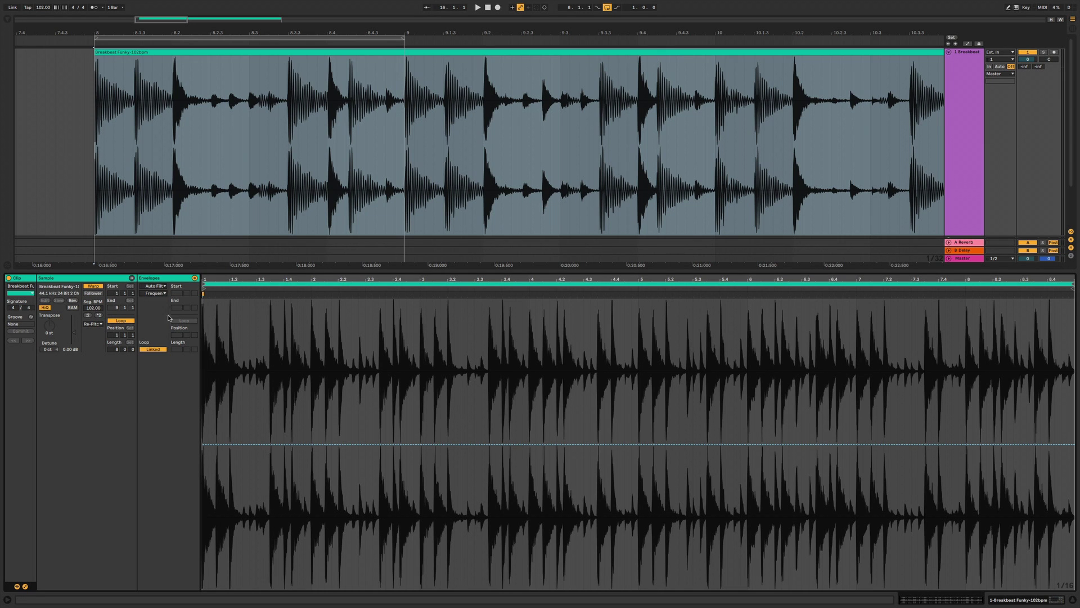
pyautogui.moveTo(219, 444)
pyautogui.mouseDown()
pyautogui.moveTo(237, 319)
pyautogui.moveTo(249, 540)
pyautogui.moveTo(311, 330)
pyautogui.moveTo(361, 470)
pyautogui.moveTo(359, 531)
pyautogui.mouseUp()
pyautogui.click(93, 223)
pyautogui.press('space')
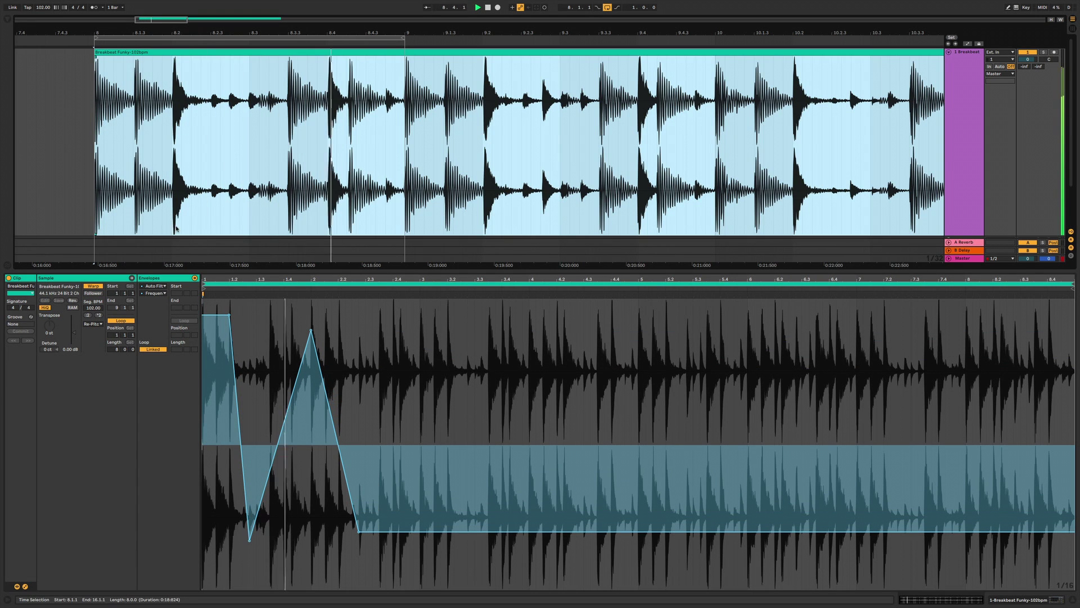
# Insert a sine shape into the clip's Frequency envelope from 1.1.4 to 1.3.3 and audition it.
pyautogui.moveTo(270, 405); pyautogui.dragTo(223, 405)
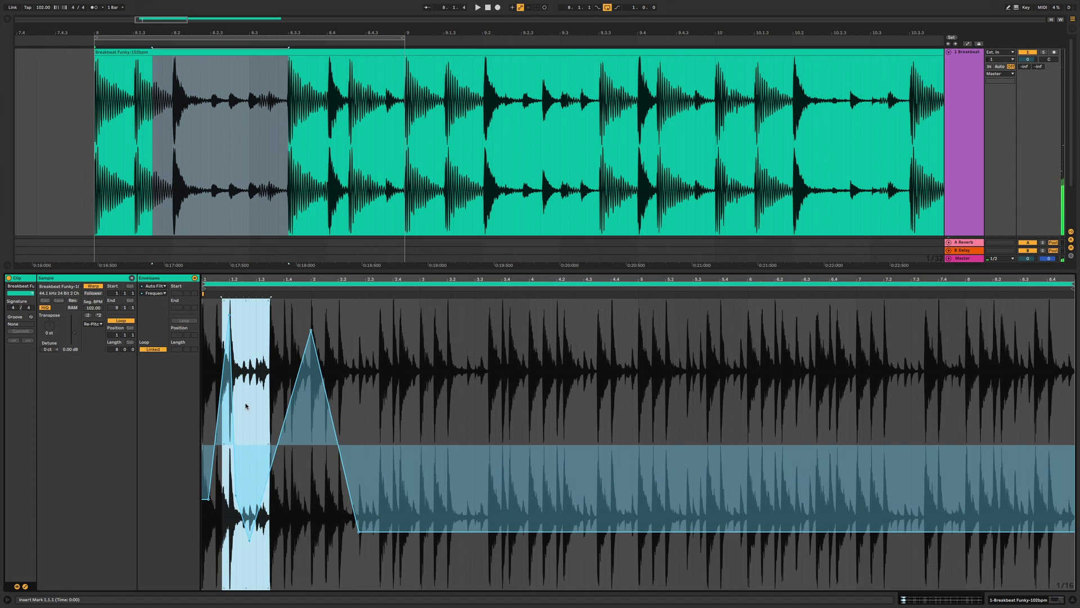
pyautogui.rightClick(246, 405)
pyautogui.click(258, 551)
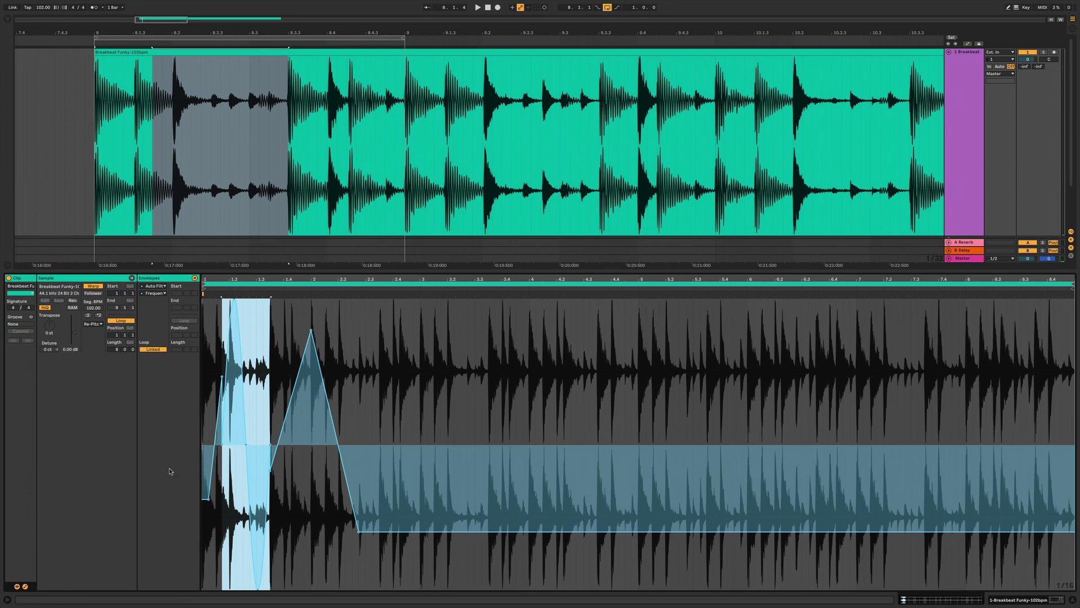
pyautogui.click(205, 436)
pyautogui.press('space')
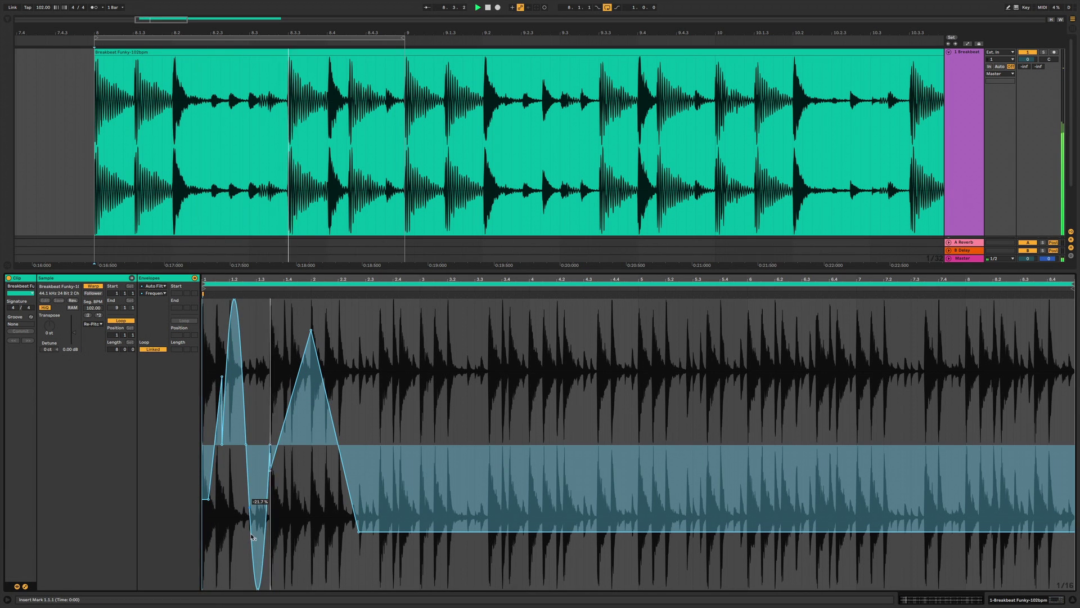
pyautogui.press('space')
# Show track automation and draw a V-shaped dip in the Frequency envelope, lowest just after 8.3 and back up shortly after 8.4.
pyautogui.press('a')
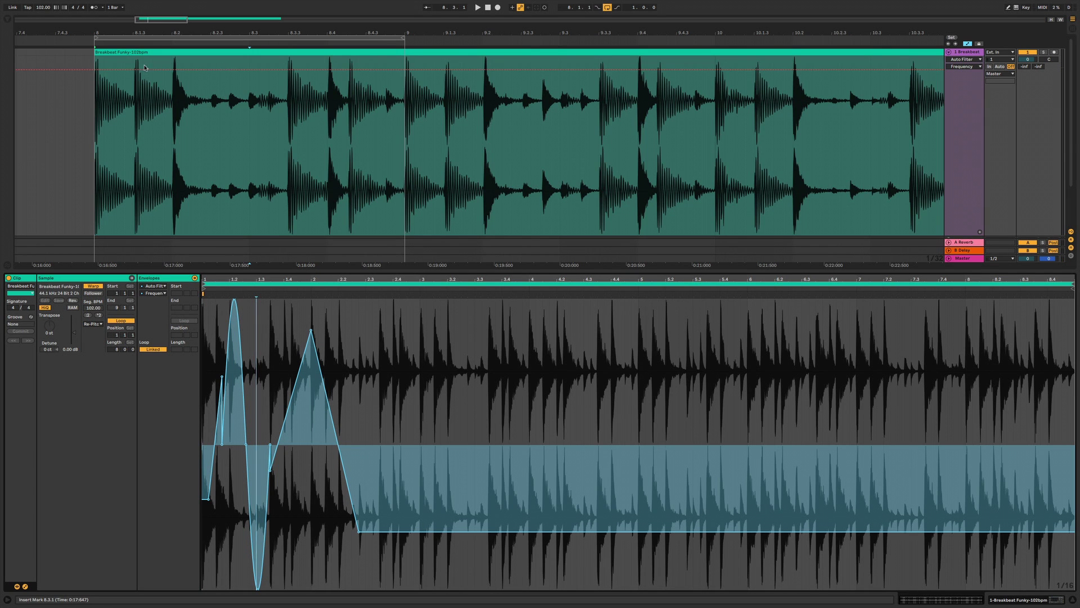
pyautogui.click(123, 69)
pyautogui.moveTo(152, 69); pyautogui.dragTo(346, 72)
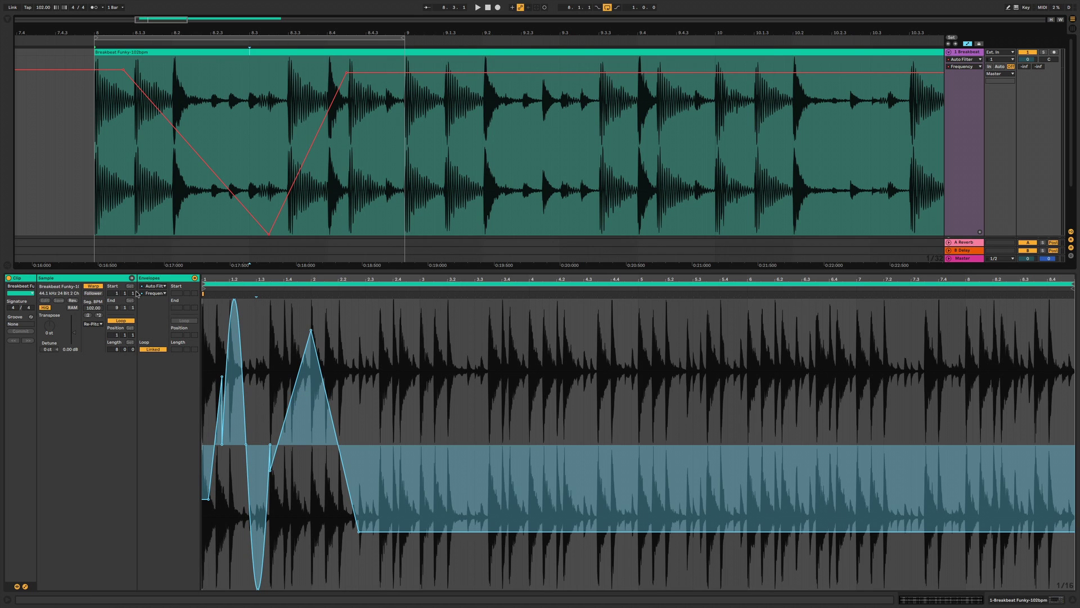
# Reshape the clip's Frequency envelope with a low breakpoint after 1.2 and extend the following dip to just past 1.4.
pyautogui.click(283, 360)
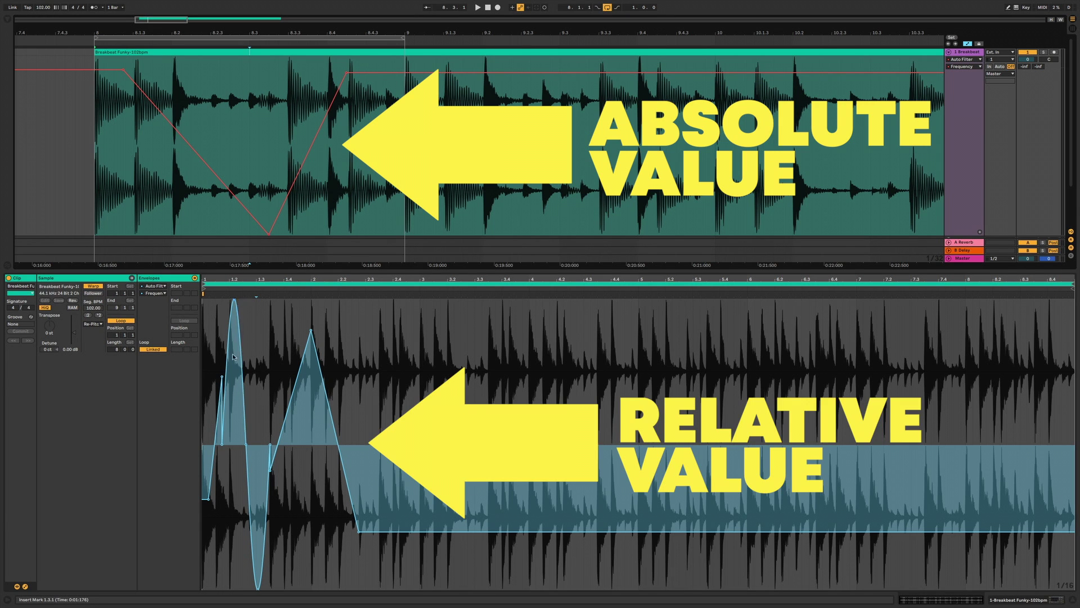
pyautogui.moveTo(242, 457); pyautogui.dragTo(248, 572)
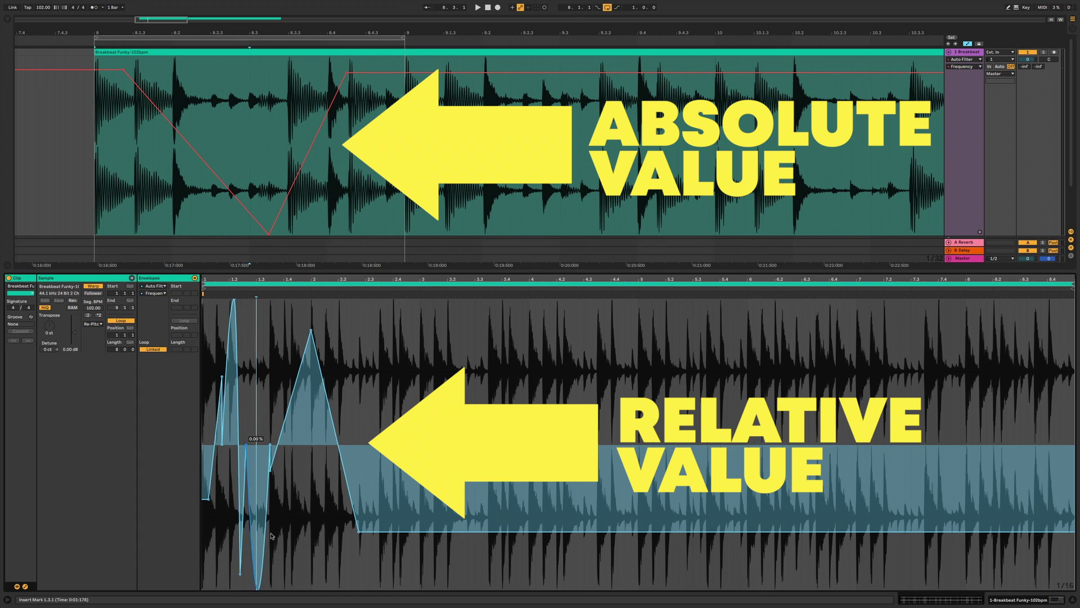
pyautogui.moveTo(265, 522); pyautogui.dragTo(299, 523)
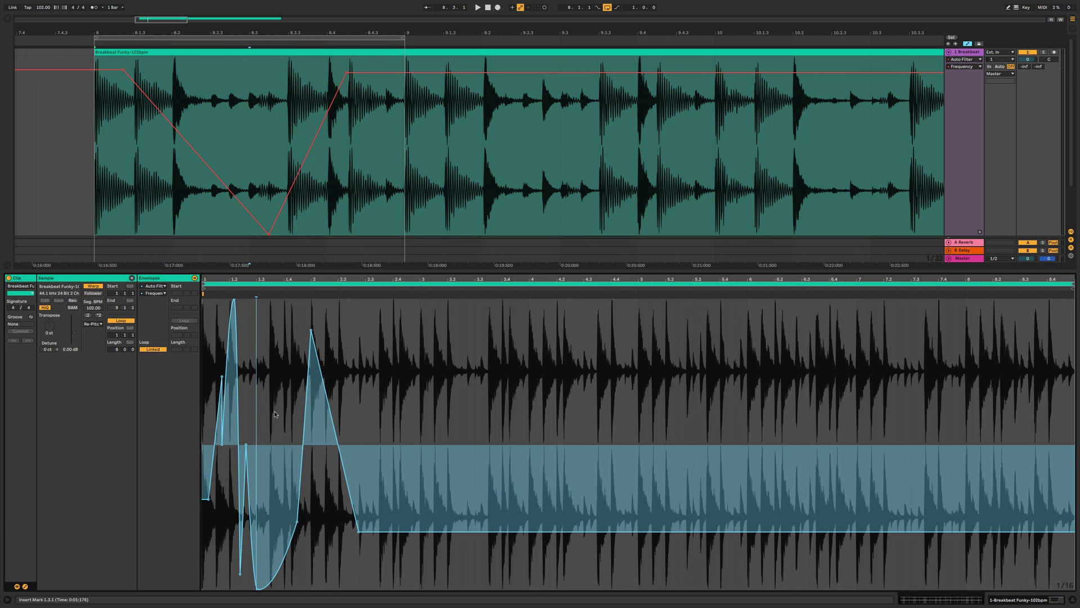
# Unlink the Frequency envelope's loop from the clip, shorten it to a length of 0.2.0, and audition it.
pyautogui.click(153, 350)
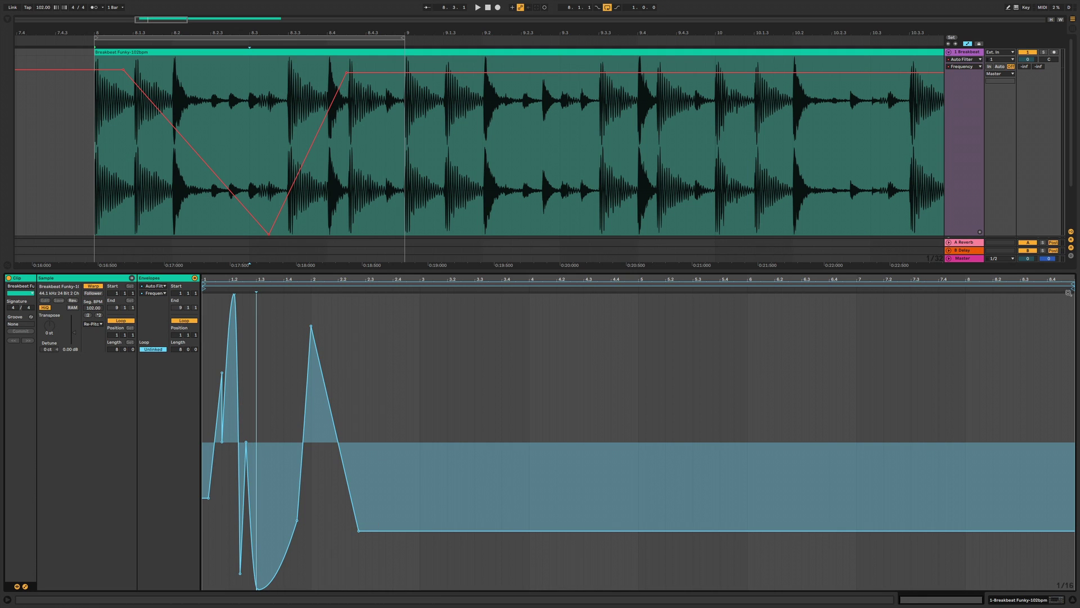
pyautogui.moveTo(1073, 284); pyautogui.dragTo(255, 289)
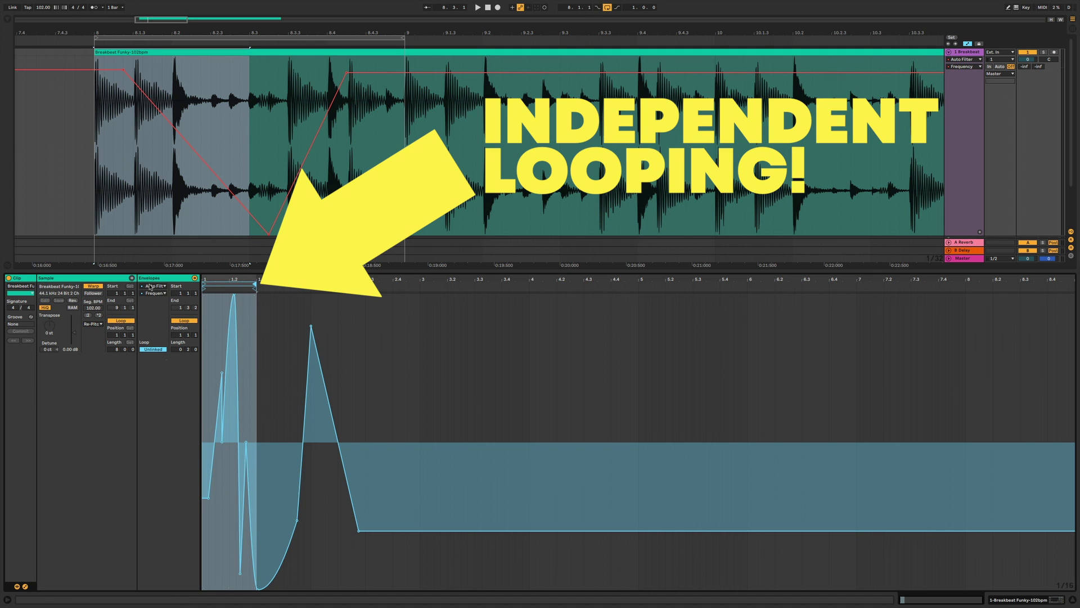
pyautogui.click(88, 226)
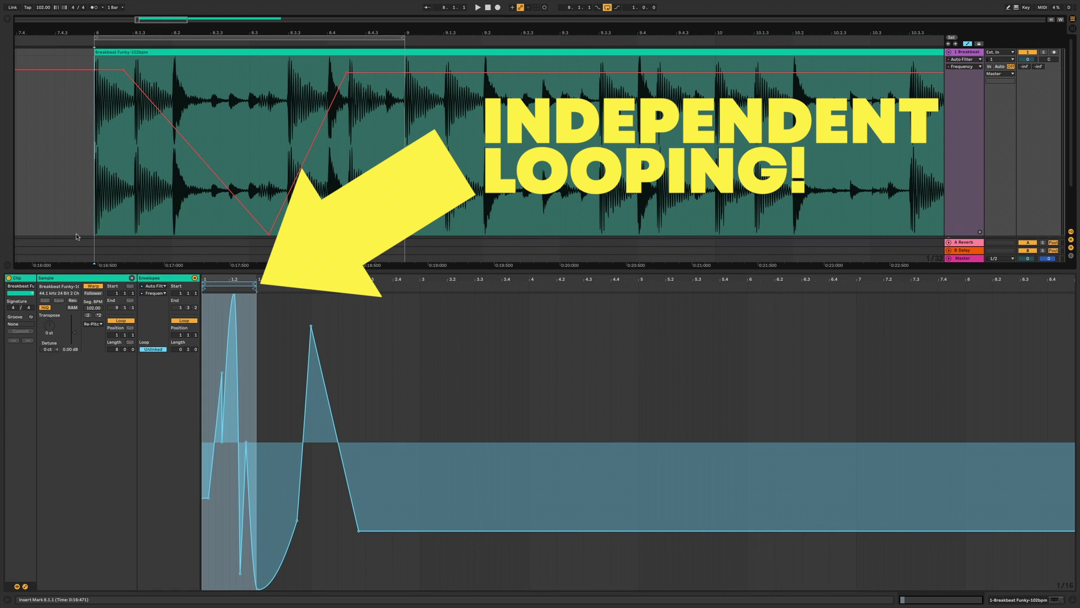
pyautogui.press('space')
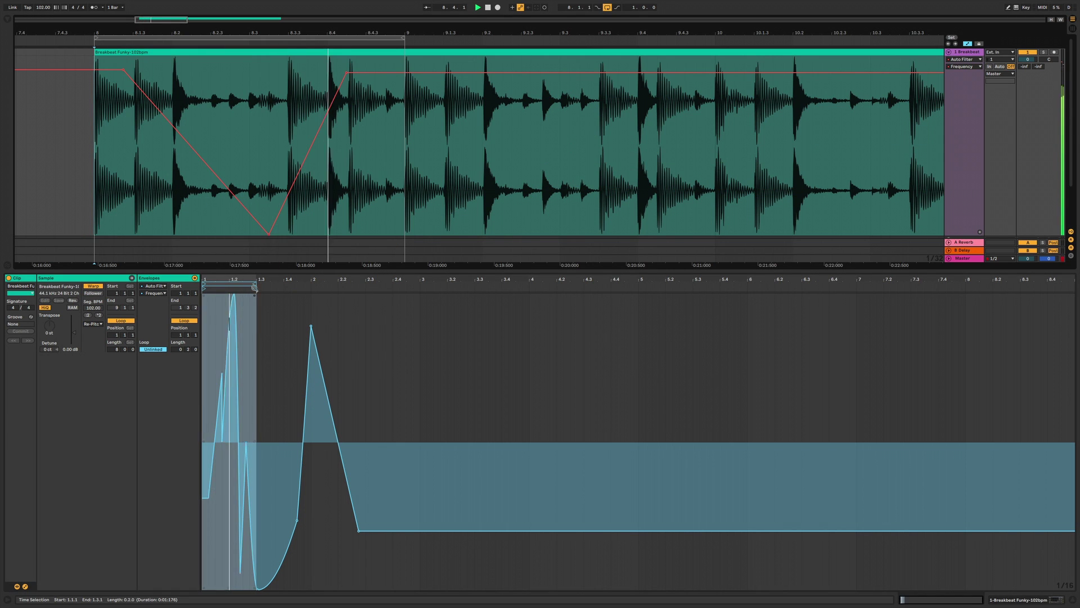
# Insert a sine shape at the start of the clip's Frequency envelope, shorten the envelope loop to 0.0.2, and audition it.
pyautogui.moveTo(255, 291); pyautogui.dragTo(202, 309)
pyautogui.rightClick(210, 311)
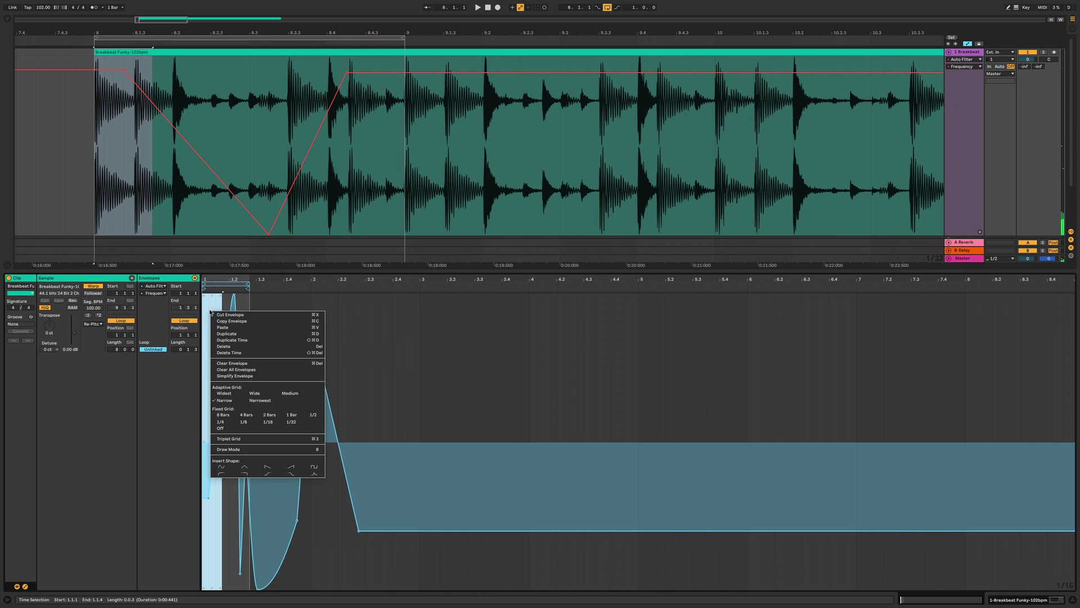
pyautogui.click(224, 471)
pyautogui.moveTo(247, 284); pyautogui.dragTo(214, 285)
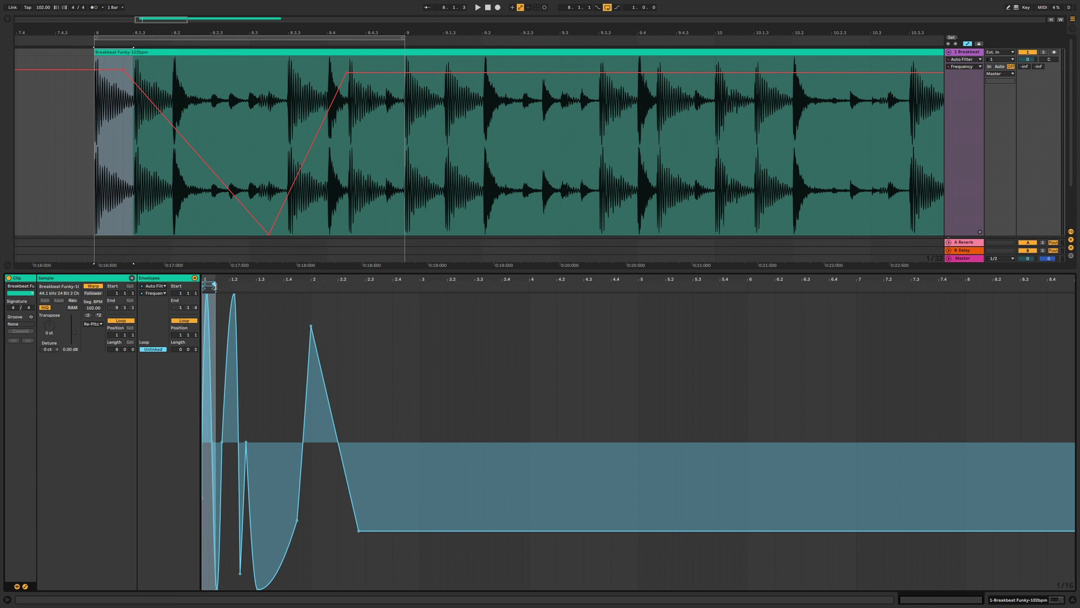
pyautogui.press('space')
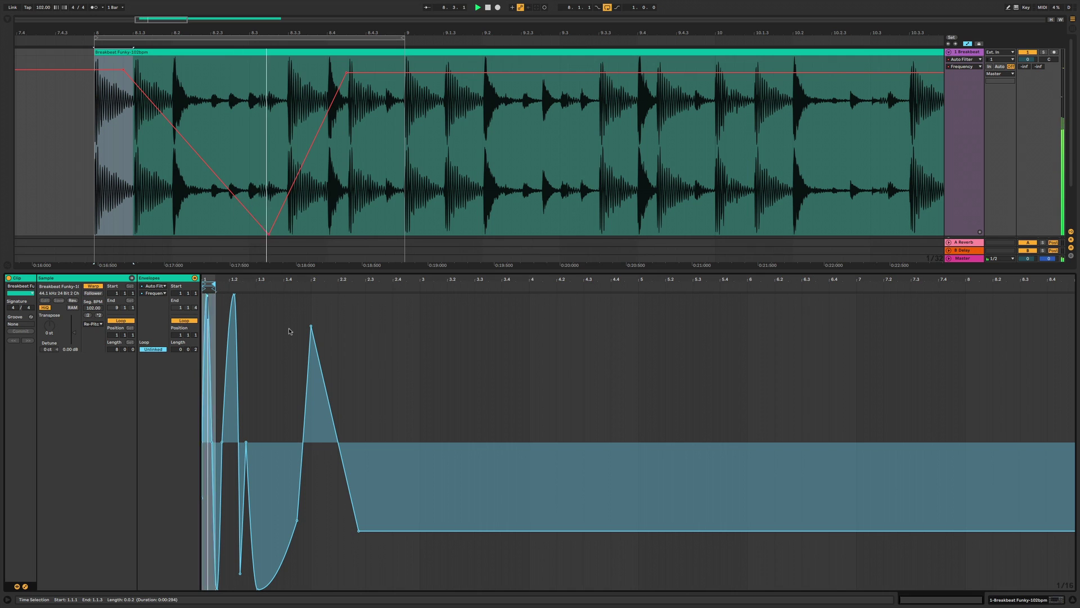
pyautogui.press('space')
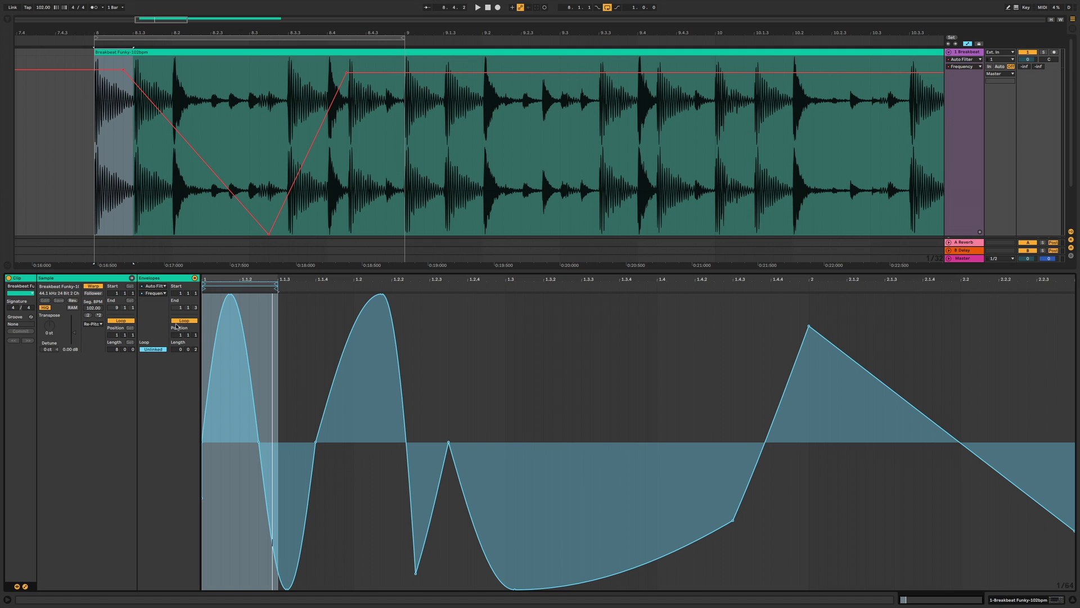
# Display the Auto Filter's Drive parameter as the clip envelope.
pyautogui.click(155, 293)
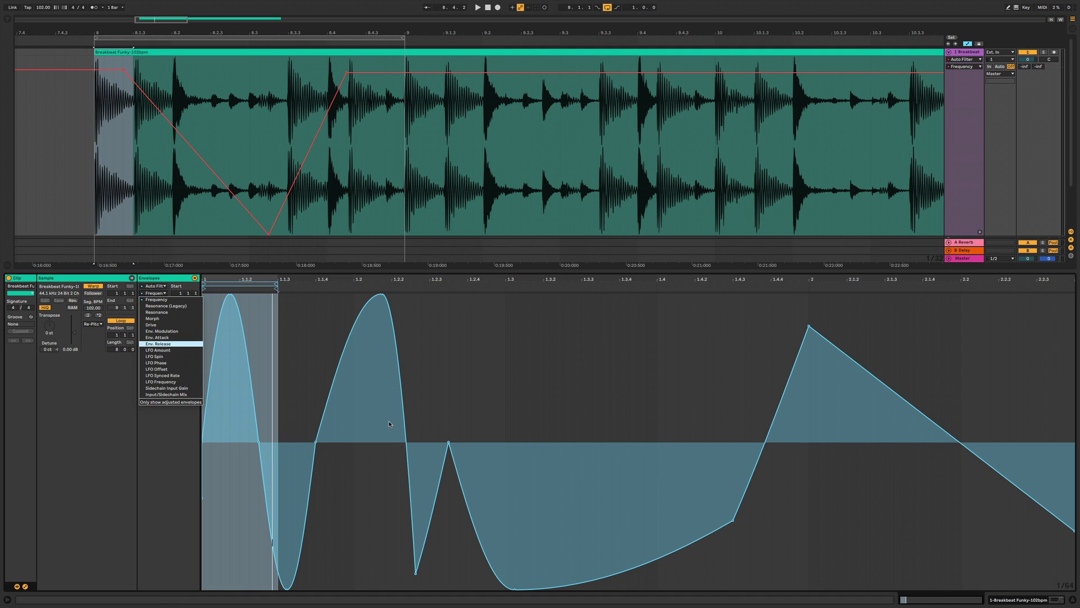
pyautogui.click(155, 325)
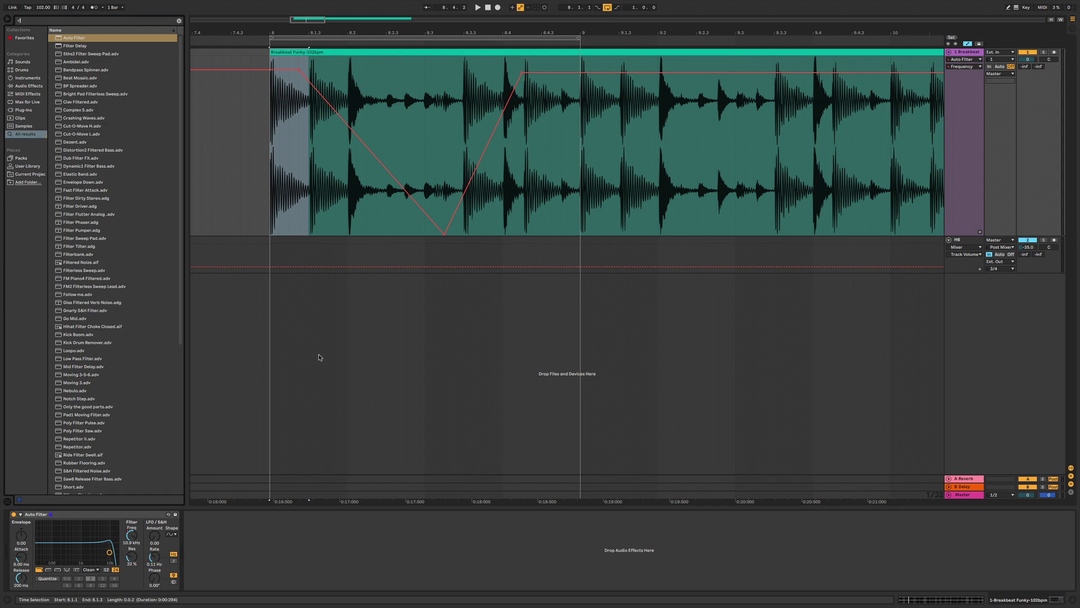
# Add Redux and Echo after the Auto Filter on the breakbeat track and hide the browser.
pyautogui.write('redu')
pyautogui.press('Down')
pyautogui.press('Return')
pyautogui.hotkey('ctrl', 'f')
pyautogui.write('echo')
pyautogui.press('Down')
pyautogui.press('Return')
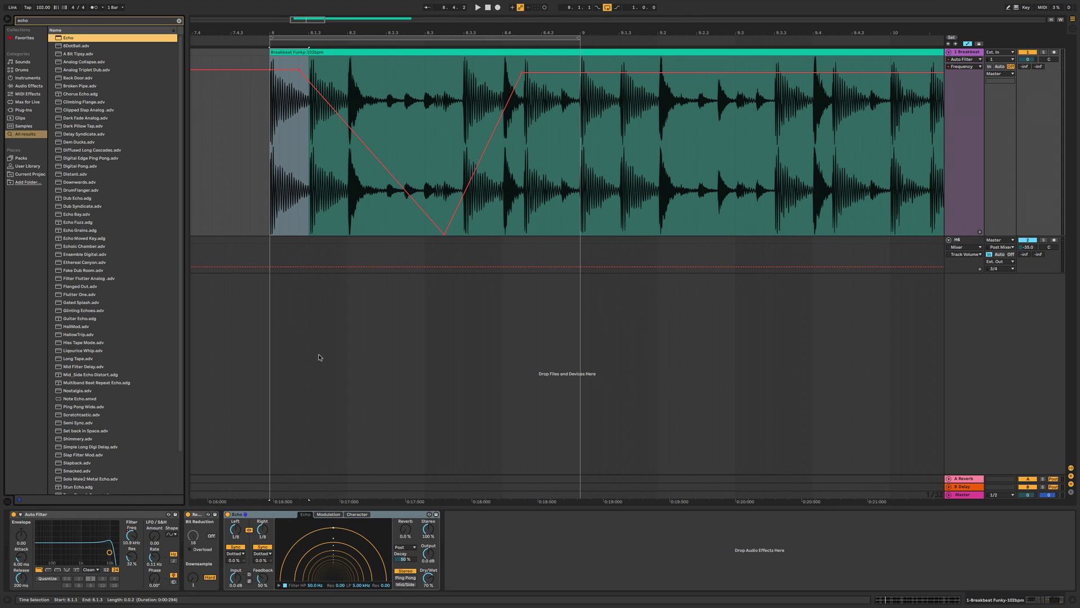
pyautogui.hotkey('ctrl', 'alt', 'b')
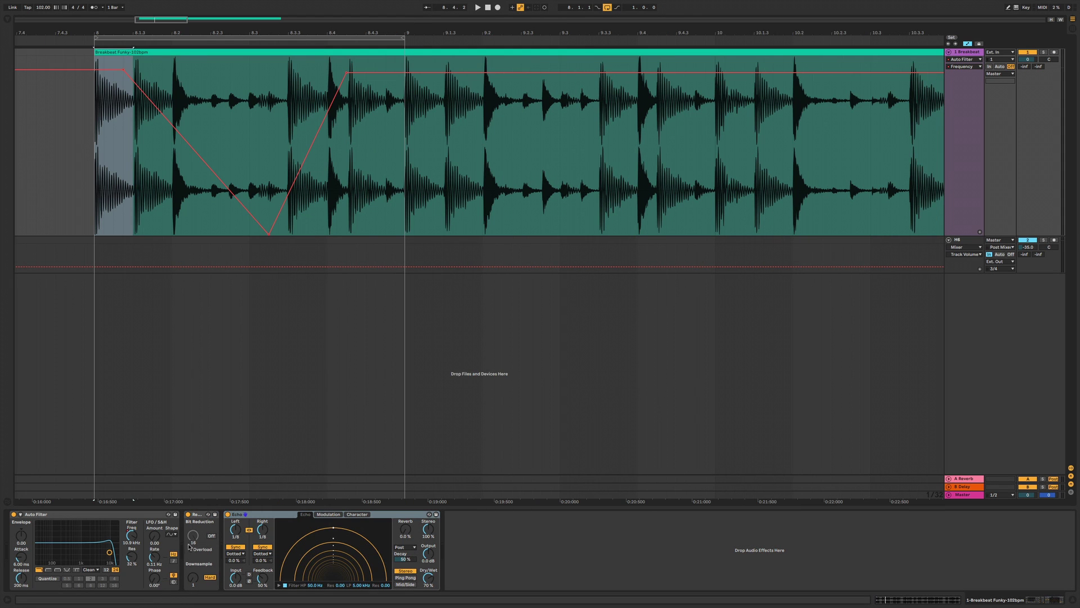
# Show the Redux Sample Hard automation, draw a peak near the clip's start, and insert a sine shape ending at 8.3.
pyautogui.click(193, 581)
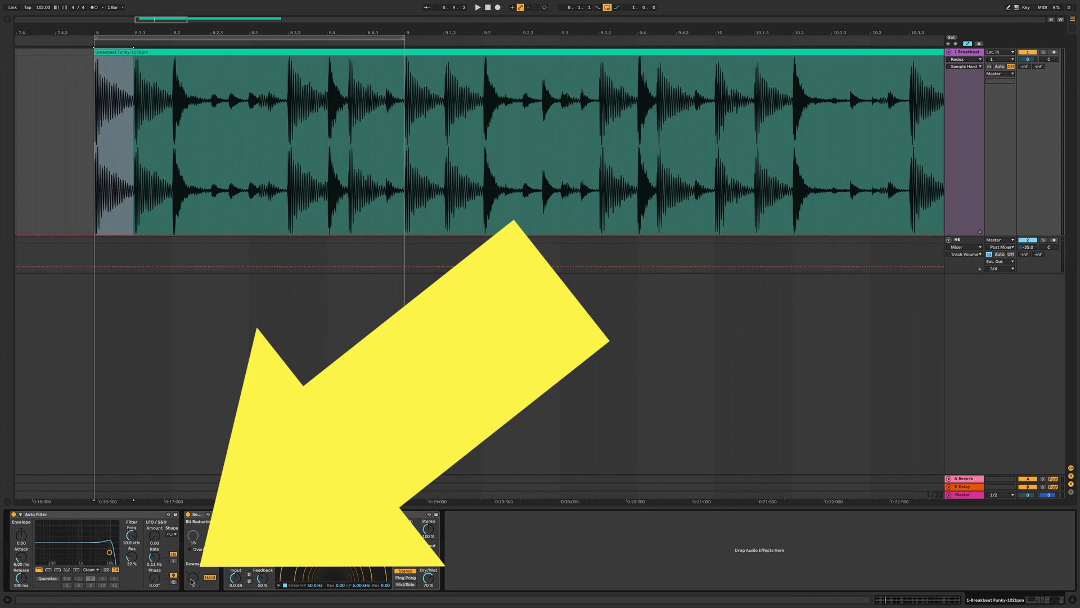
pyautogui.click(114, 237)
pyautogui.click(120, 234)
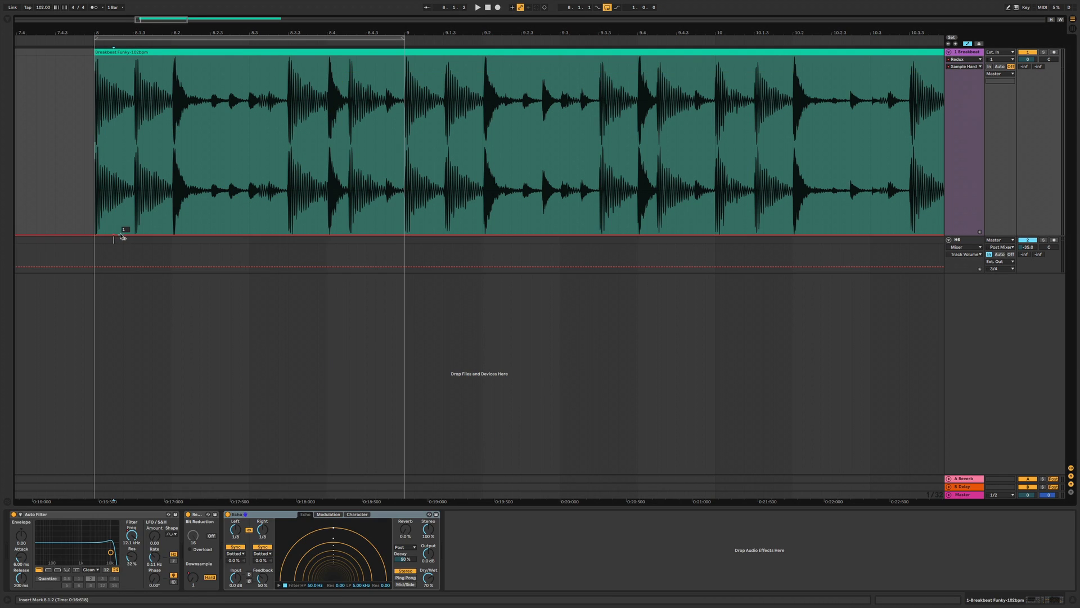
pyautogui.moveTo(123, 235); pyautogui.dragTo(250, 112)
pyautogui.rightClick(233, 111)
pyautogui.click(239, 315)
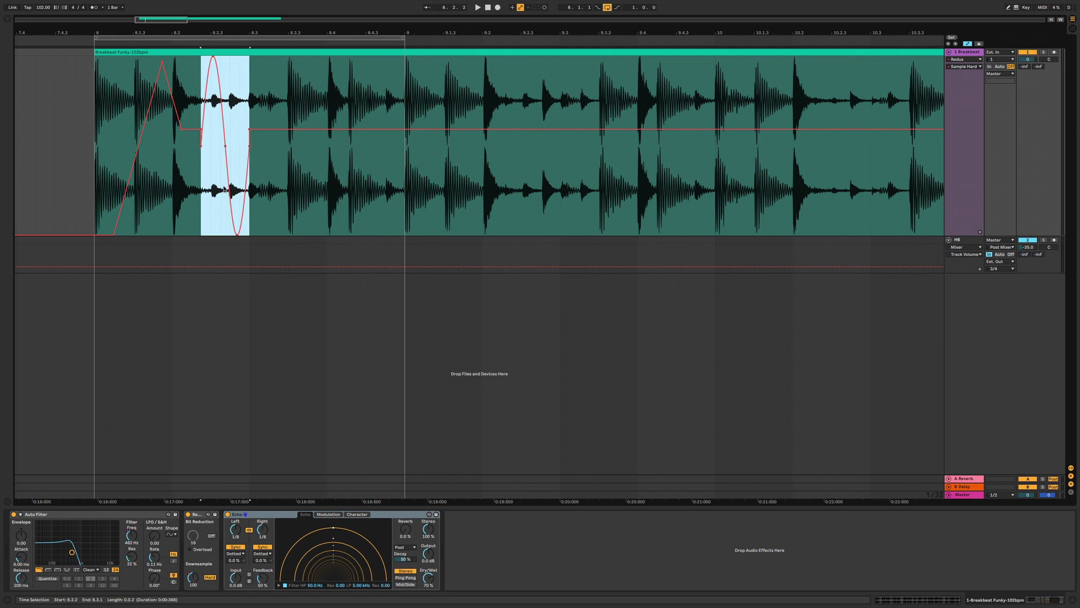
# Squeeze the sine shape in the Sample Hard automation to a shorter width and duplicate the selected automation section twice.
pyautogui.moveTo(246, 177); pyautogui.dragTo(220, 182)
pyautogui.hotkey('ctrl', 'd')
pyautogui.hotkey('ctrl', 'd')
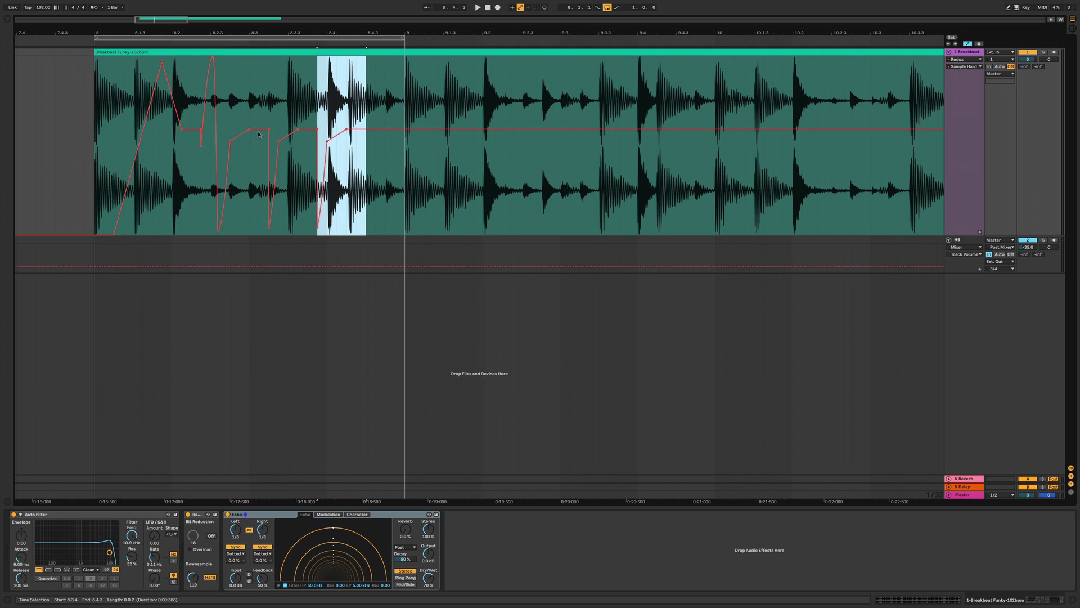
# Raise the middle section of the duplicated Sample Hard automation and audition the breakbeat from the clip's start.
pyautogui.moveTo(244, 191); pyautogui.dragTo(287, 79)
pyautogui.click(93, 138)
pyautogui.press('space')
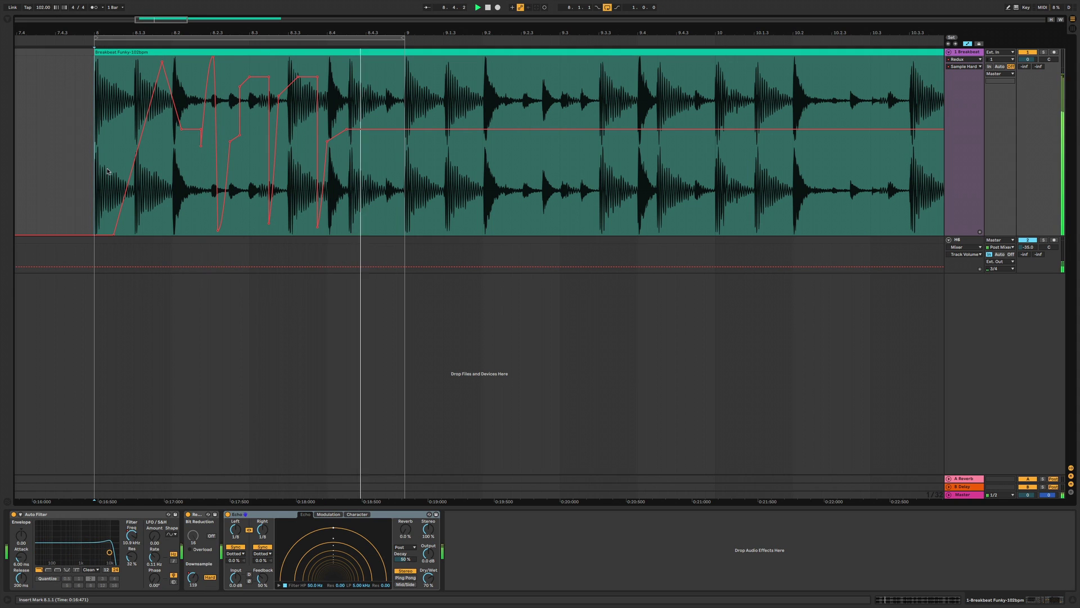
pyautogui.press('space')
# Set Echo's Dry/Wet to 28% and automate its left delay division and Dry/Wet within bar 8.
pyautogui.moveTo(428, 577); pyautogui.dragTo(428, 594)
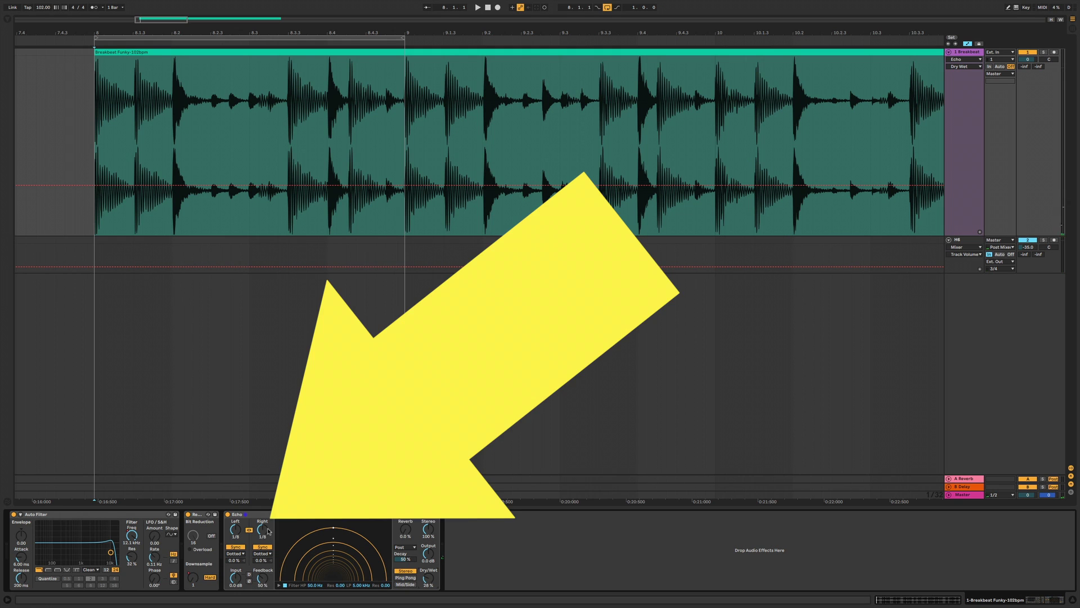
pyautogui.click(263, 532)
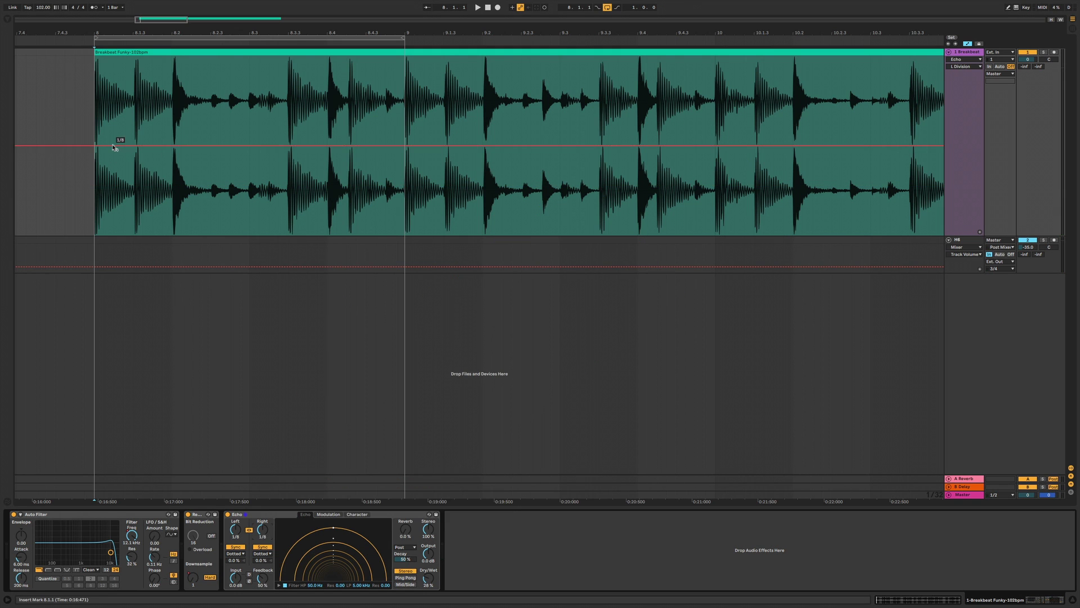
pyautogui.moveTo(124, 148); pyautogui.dragTo(130, 236)
pyautogui.click(201, 86)
pyautogui.click(396, 234)
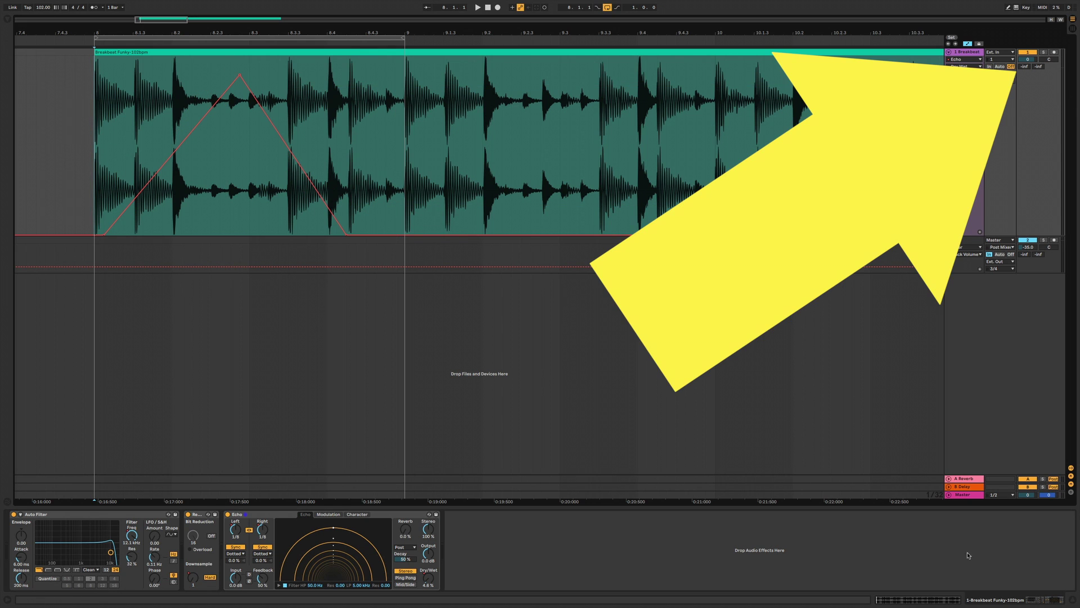
# Automate the breakbeat track's A-Reverb send with a full-height ramp and a second lower ramp in bar 8, and audition it.
pyautogui.click(1025, 67)
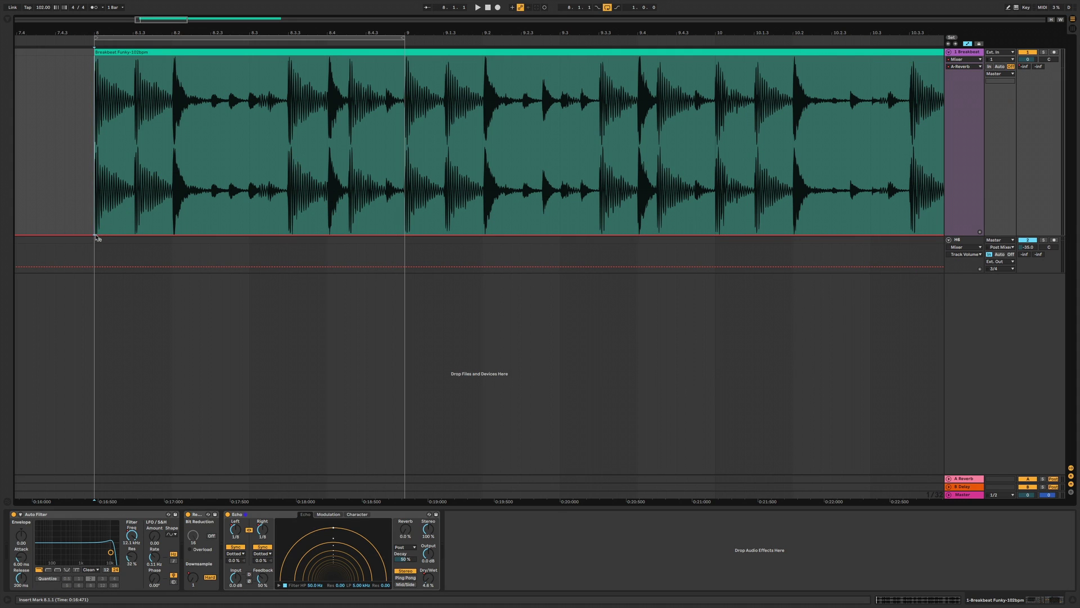
pyautogui.moveTo(108, 236); pyautogui.dragTo(210, 229)
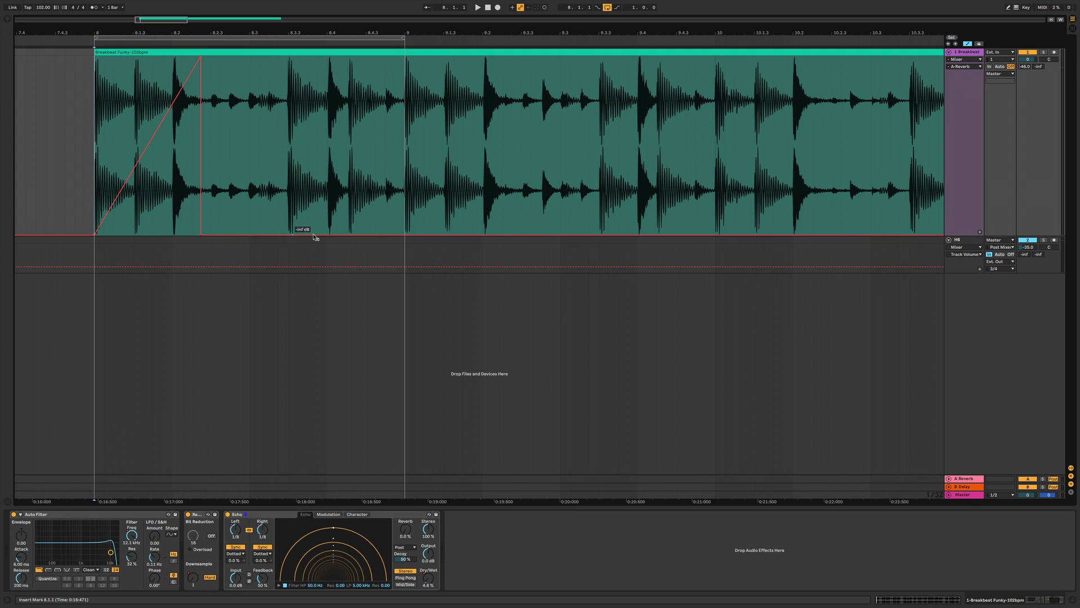
pyautogui.moveTo(313, 234)
pyautogui.mouseDown()
pyautogui.moveTo(330, 149)
pyautogui.moveTo(327, 235)
pyautogui.mouseUp()
pyautogui.press('space')
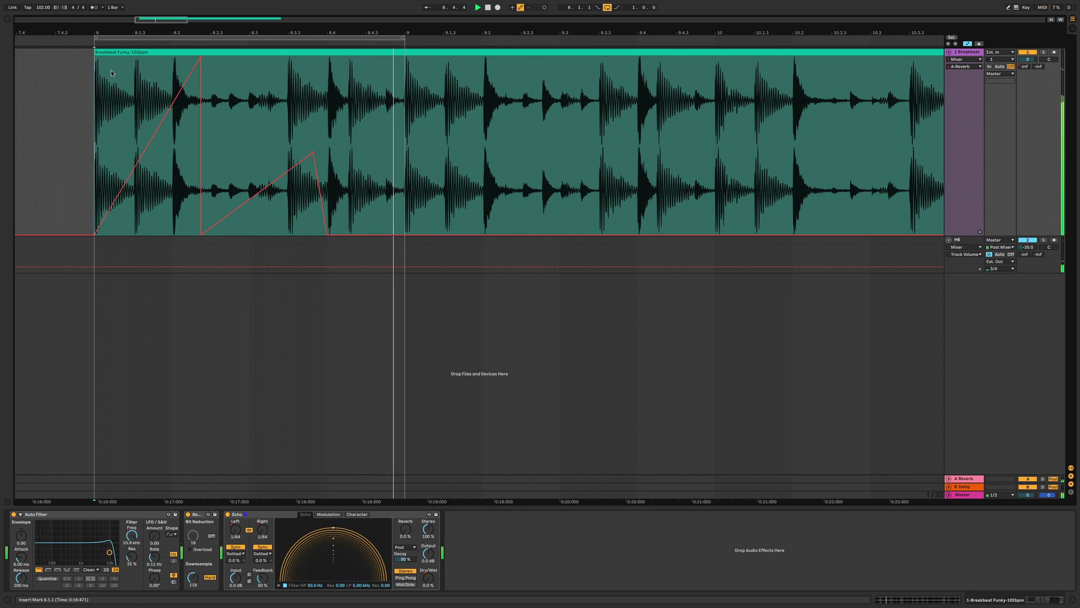
# Open the breakbeat clip, show Redux's downsampling parameter as its clip envelope, and unlink the envelope loop from the clip.
pyautogui.doubleClick(115, 52)
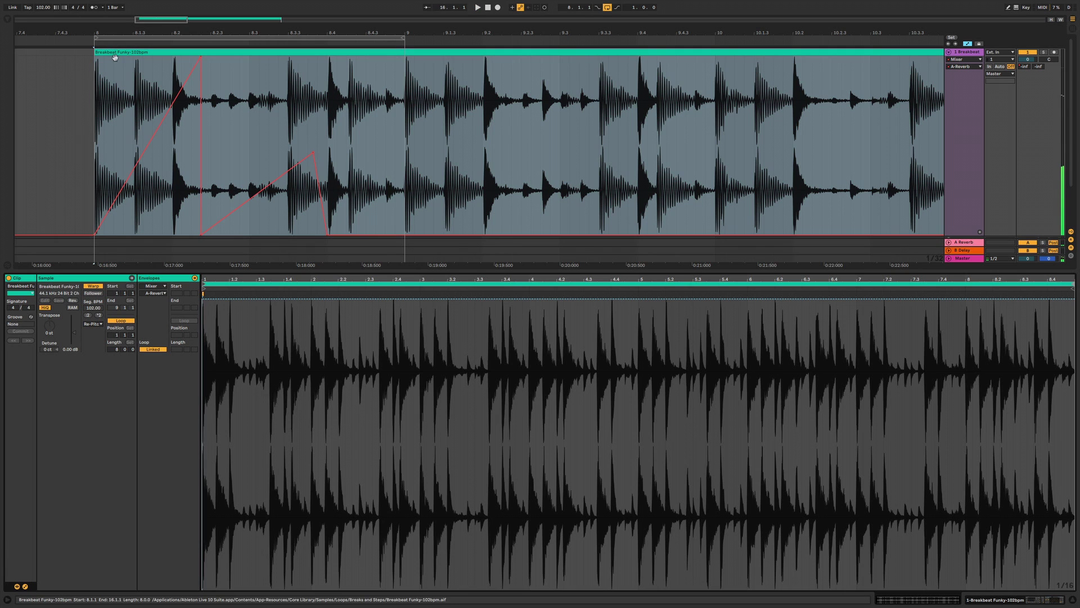
pyautogui.click(160, 286)
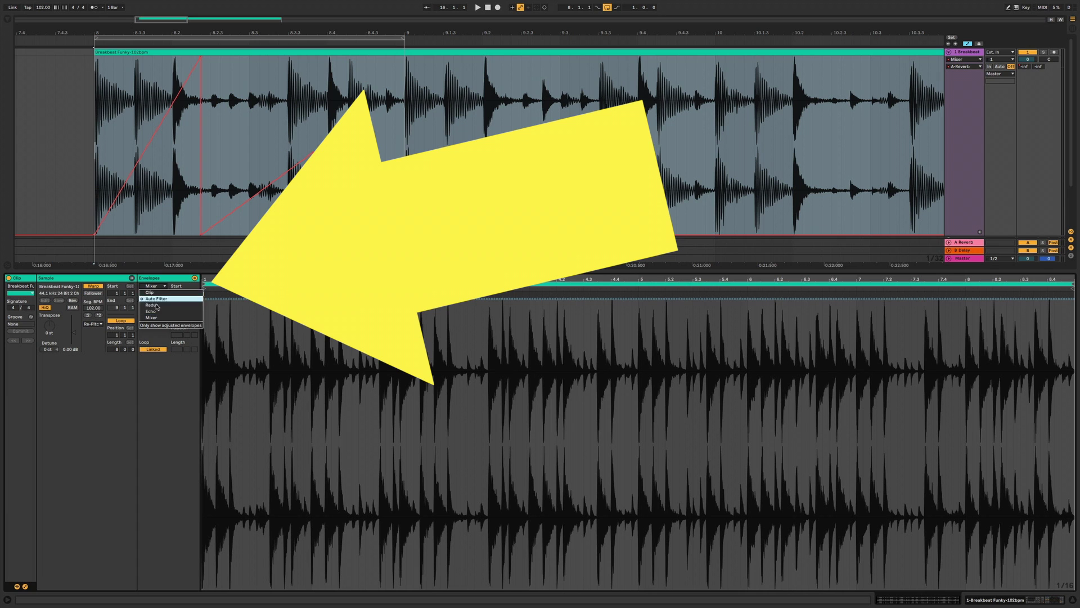
pyautogui.click(155, 305)
pyautogui.click(160, 293)
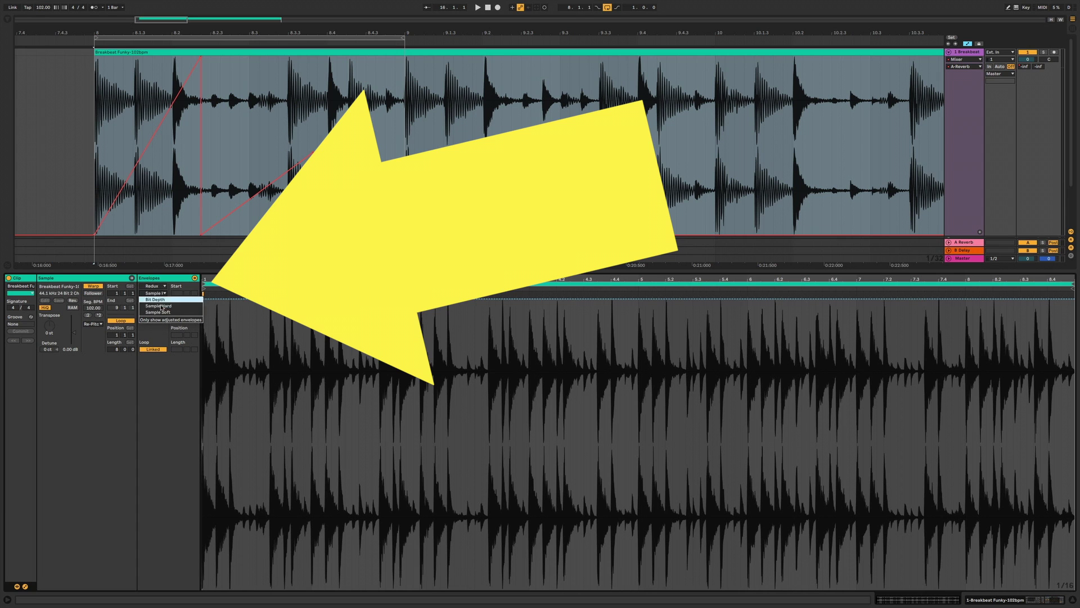
pyautogui.click(167, 311)
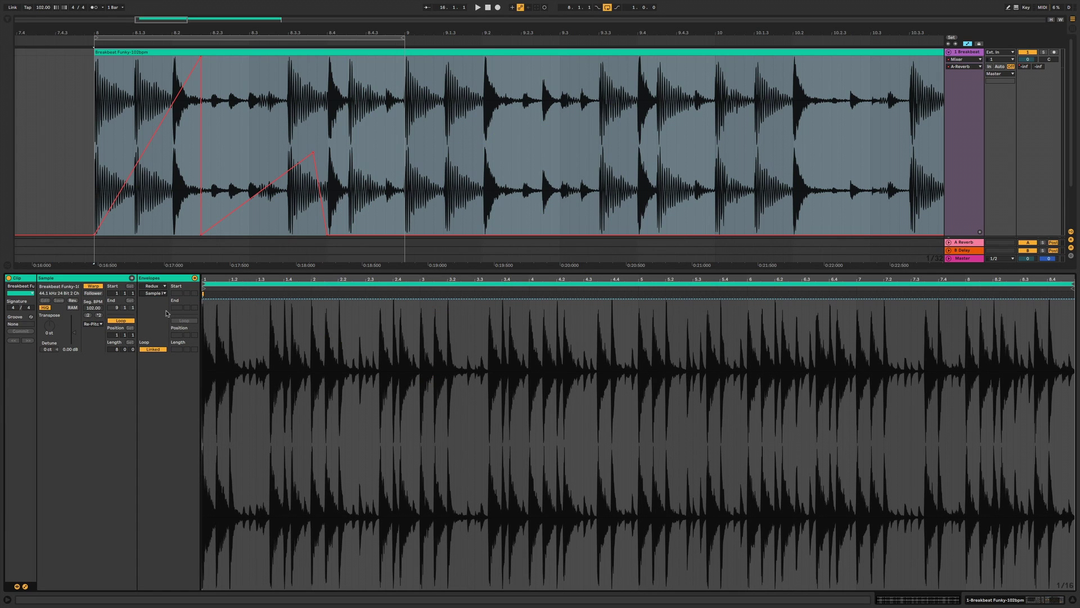
pyautogui.click(153, 349)
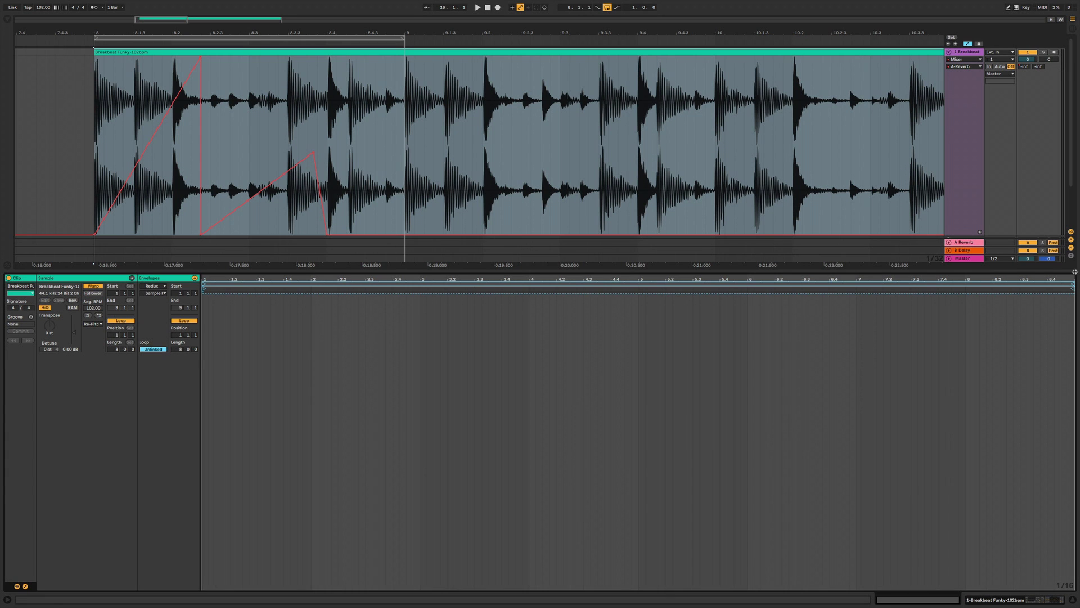
# Insert a sine shape from 1.1.1 to 2.3.1 in the Redux clip envelope and duplicate a falling section of it three times.
pyautogui.moveTo(366, 394); pyautogui.dragTo(203, 389)
pyautogui.rightClick(242, 386)
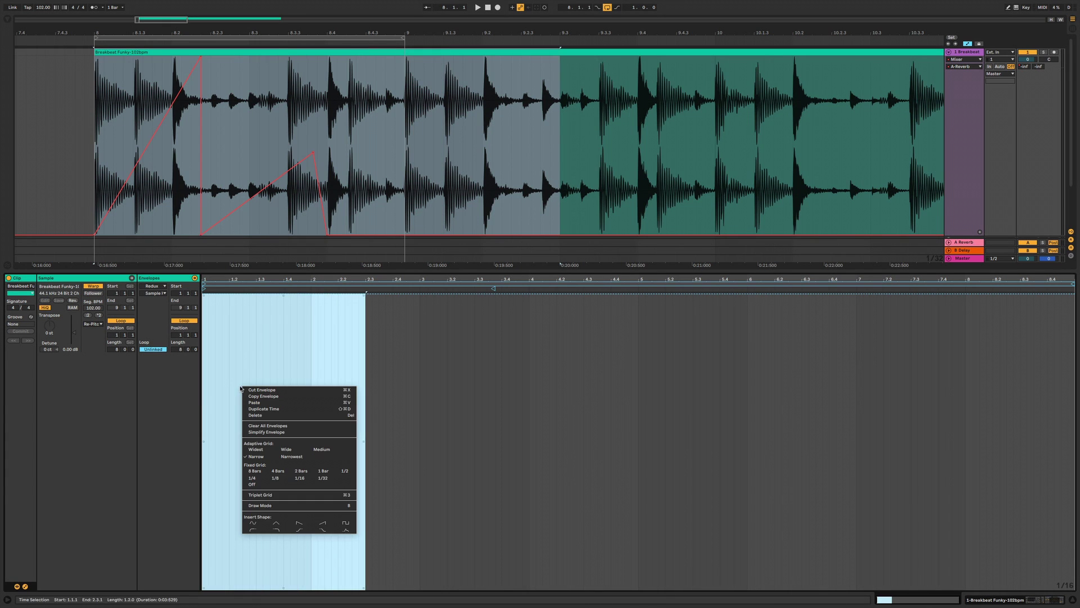
pyautogui.click(267, 525)
pyautogui.moveTo(256, 422); pyautogui.dragTo(314, 423)
pyautogui.hotkey('ctrl', 'd')
pyautogui.hotkey('ctrl', 'd')
pyautogui.hotkey('ctrl', 'd')
# Shorten the Redux envelope loop to 2.2.3 and lower selected sections of the curve to reshape it.
pyautogui.click(406, 336)
pyautogui.moveTo(510, 291); pyautogui.dragTo(494, 290)
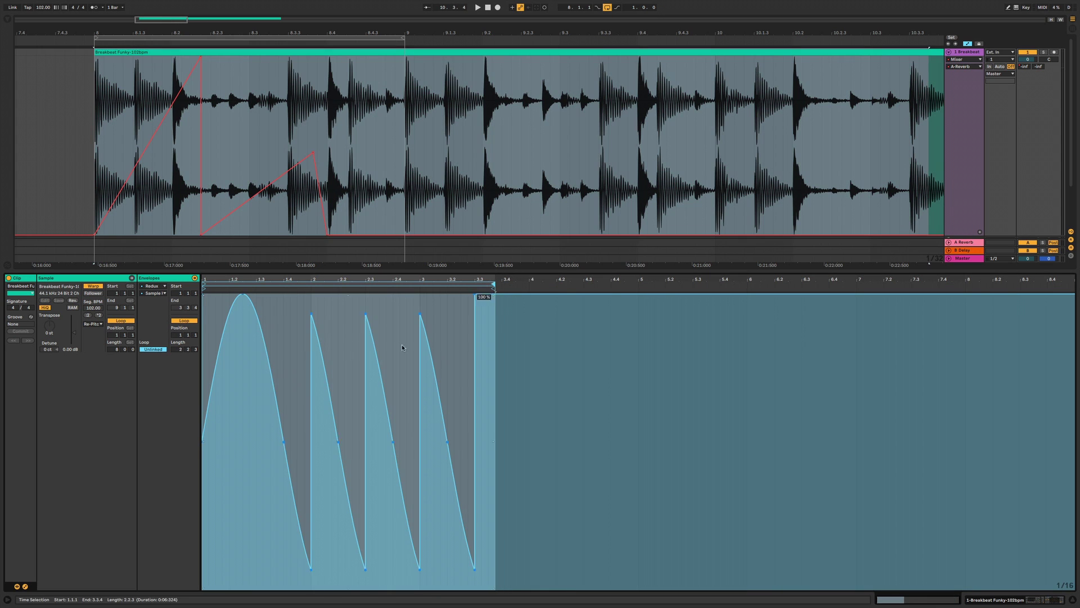
pyautogui.click(241, 367)
pyautogui.moveTo(310, 296); pyautogui.dragTo(310, 352)
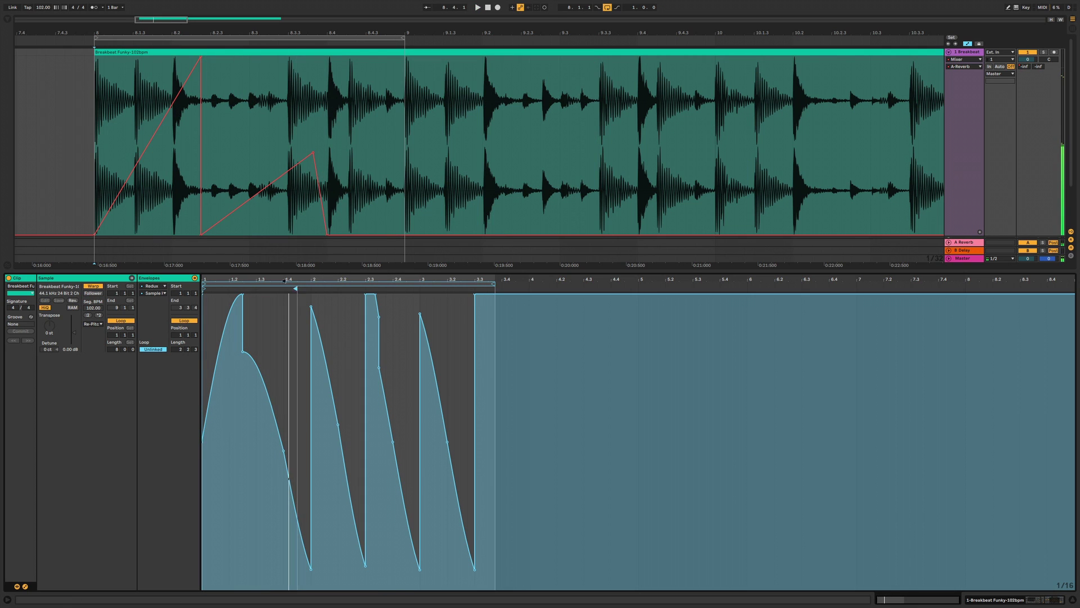
# Shorten the Redux envelope loop to 0.2.1, squeeze the whole drawn curve into that loop, and audition it.
pyautogui.moveTo(493, 286); pyautogui.dragTo(261, 286)
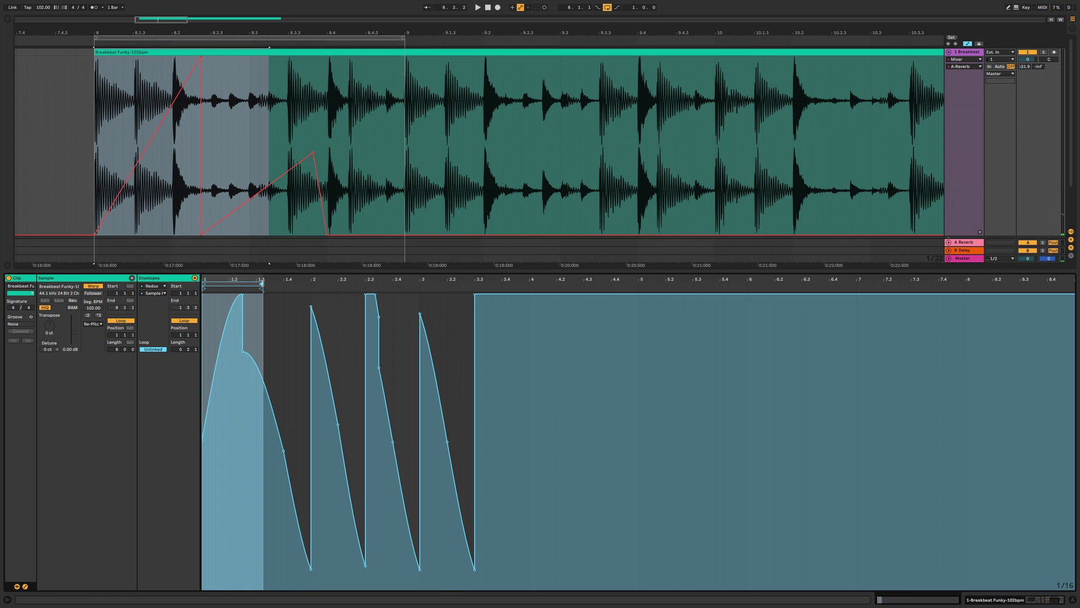
pyautogui.keyDown('shift'); pyautogui.click(481, 415); pyautogui.keyUp('shift')
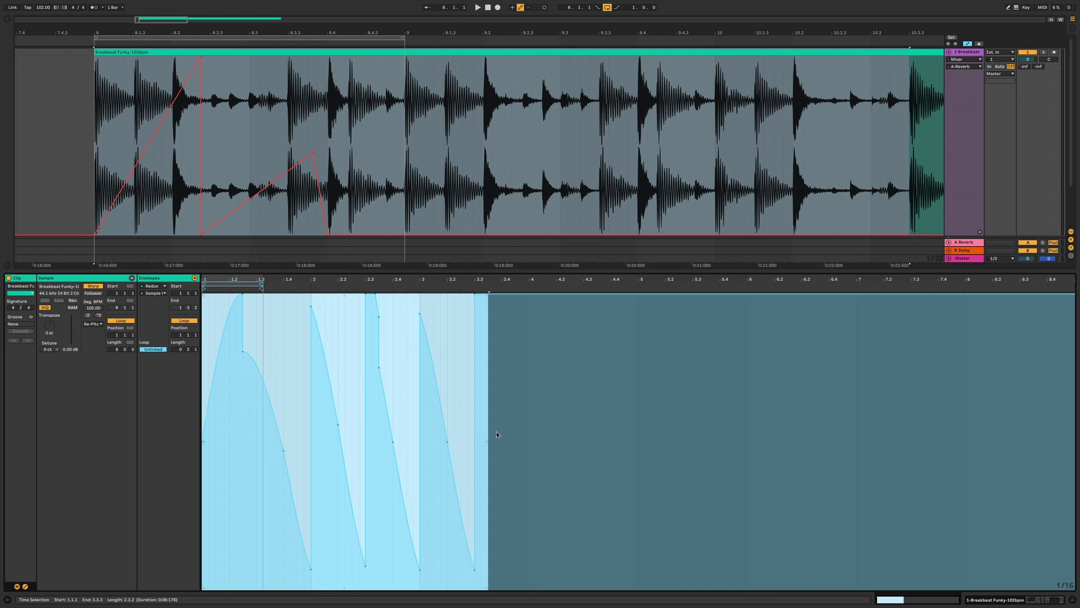
pyautogui.moveTo(487, 443); pyautogui.dragTo(261, 442)
pyautogui.click(211, 472)
pyautogui.press('space')
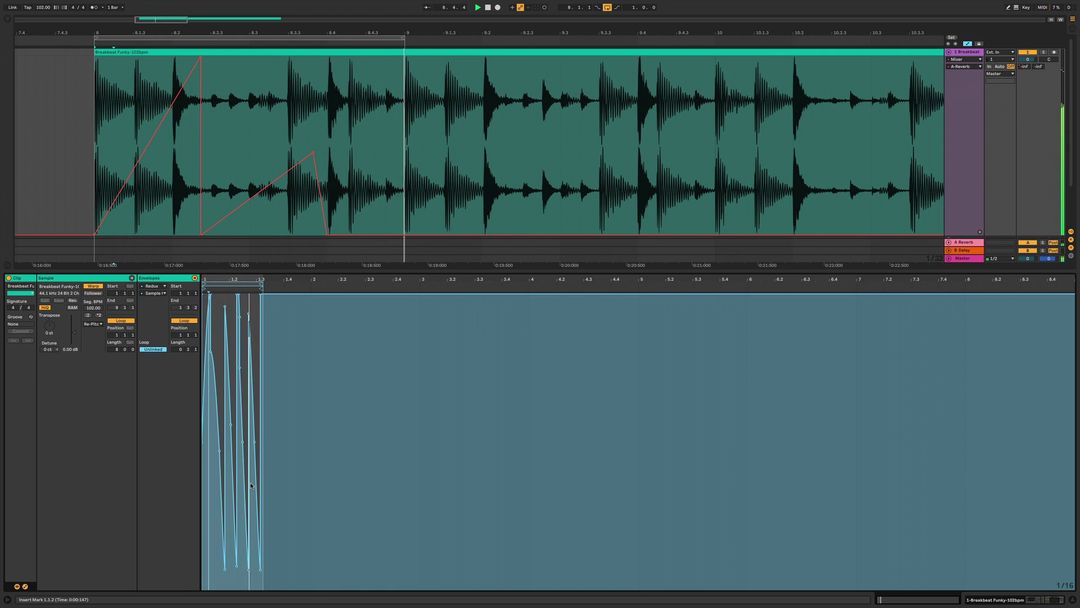
# Review the Auto Filter's Frequency clip envelope and clear all of the breakbeat clip's envelopes.
pyautogui.click(155, 294)
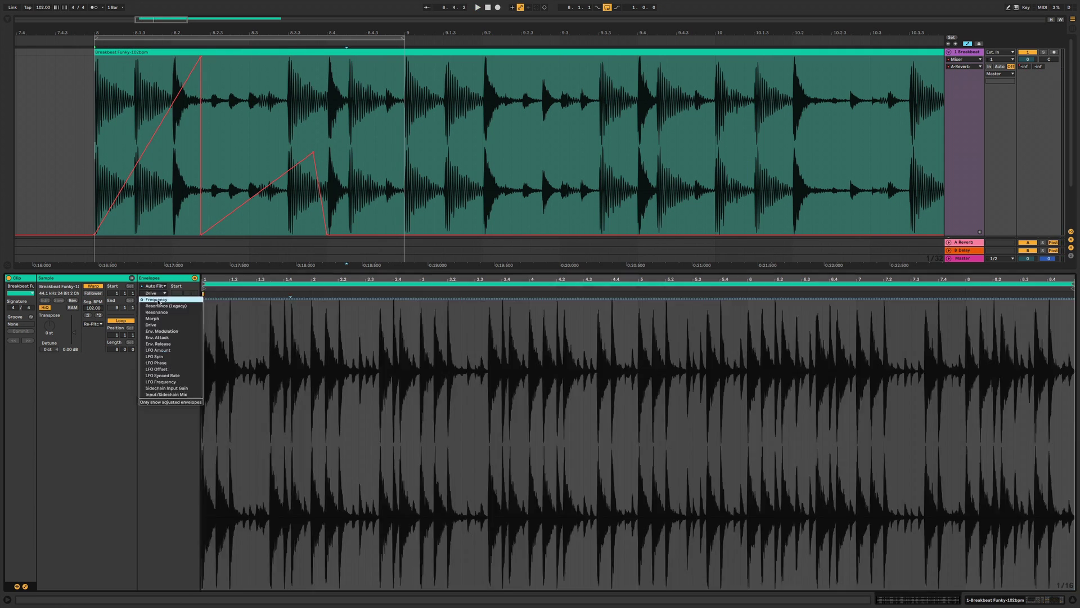
pyautogui.click(159, 301)
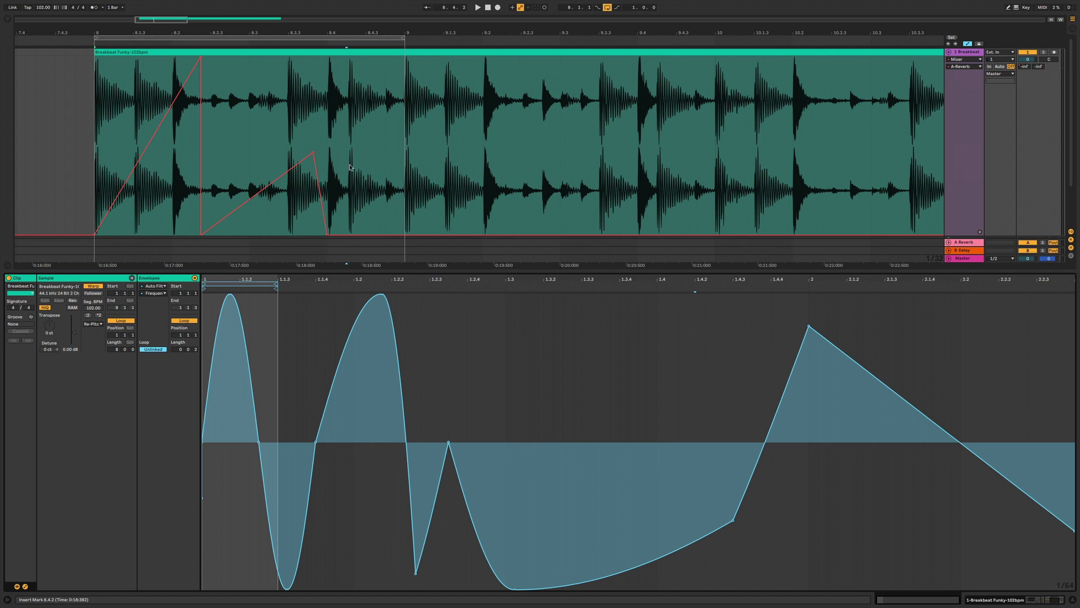
pyautogui.click(281, 363)
pyautogui.press('super+BackSpace')
pyautogui.rightClick(239, 313)
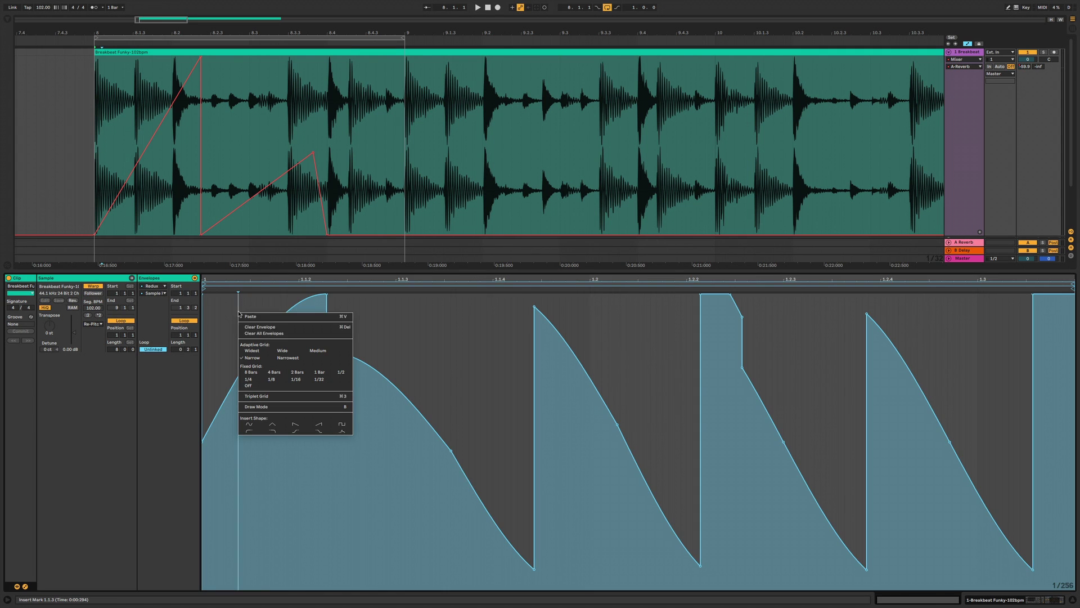
pyautogui.click(277, 334)
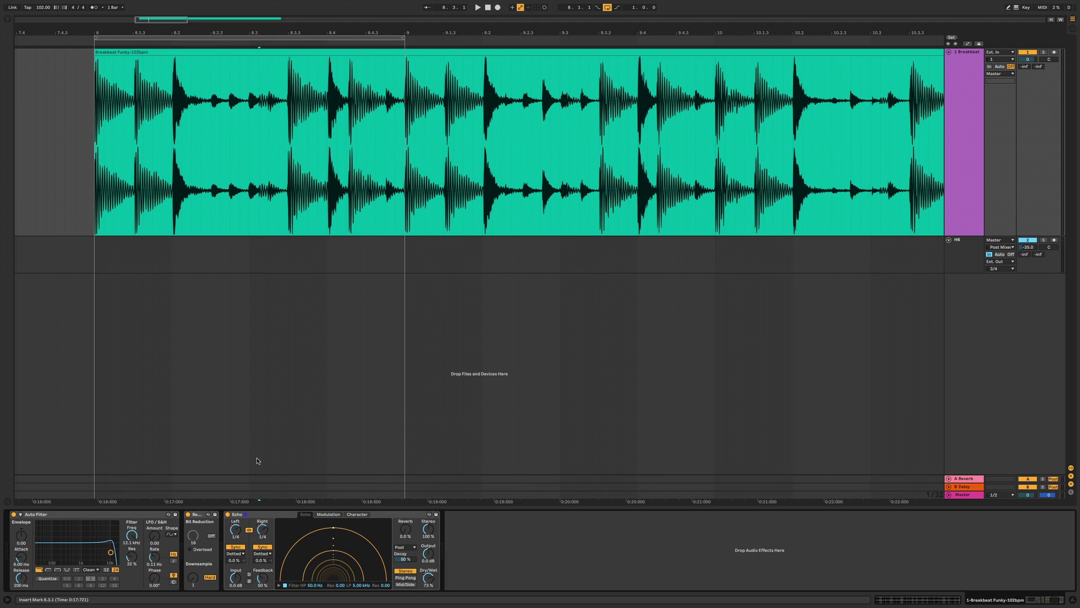
# Delete Redux, Echo and Auto Filter from the breakbeat track.
pyautogui.click(203, 515)
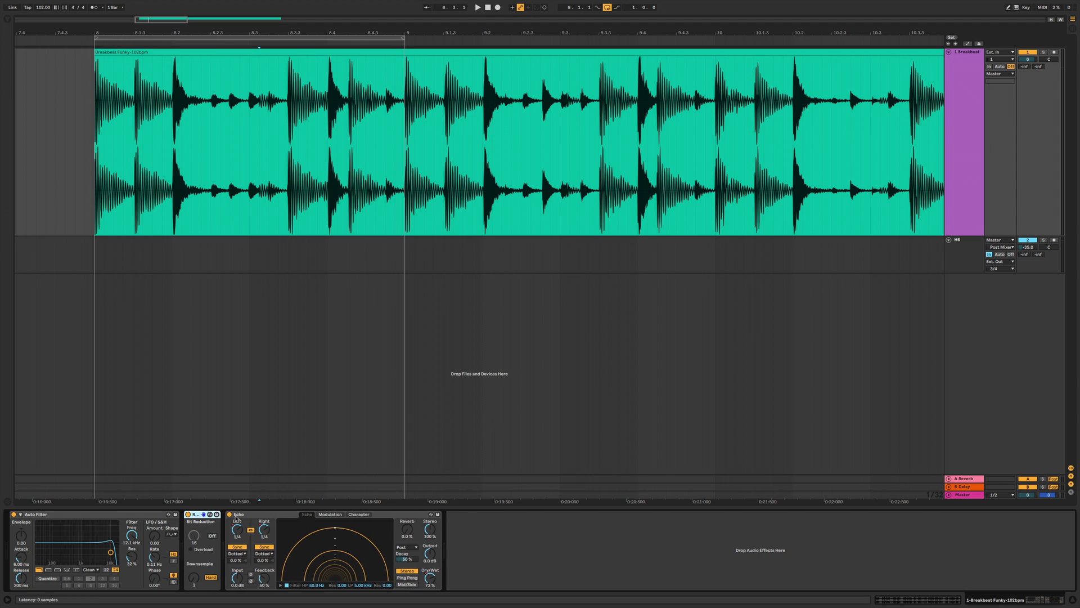
pyautogui.press('Delete')
pyautogui.click(246, 514)
pyautogui.press('Delete')
pyautogui.press('Delete')
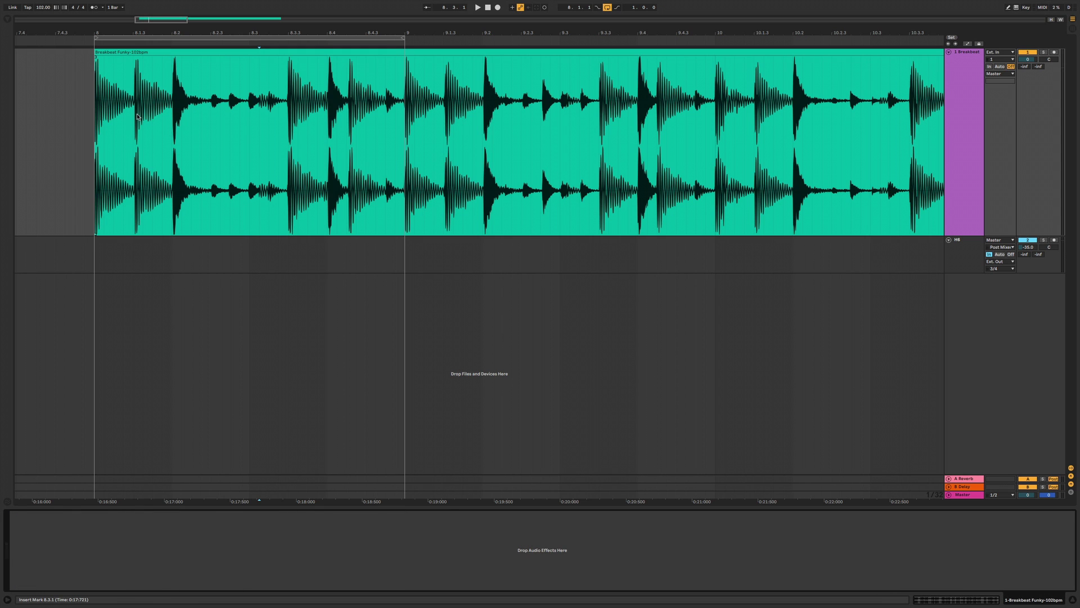
# Open the breakbeat clip and set its warp mode to Beats.
pyautogui.doubleClick(124, 53)
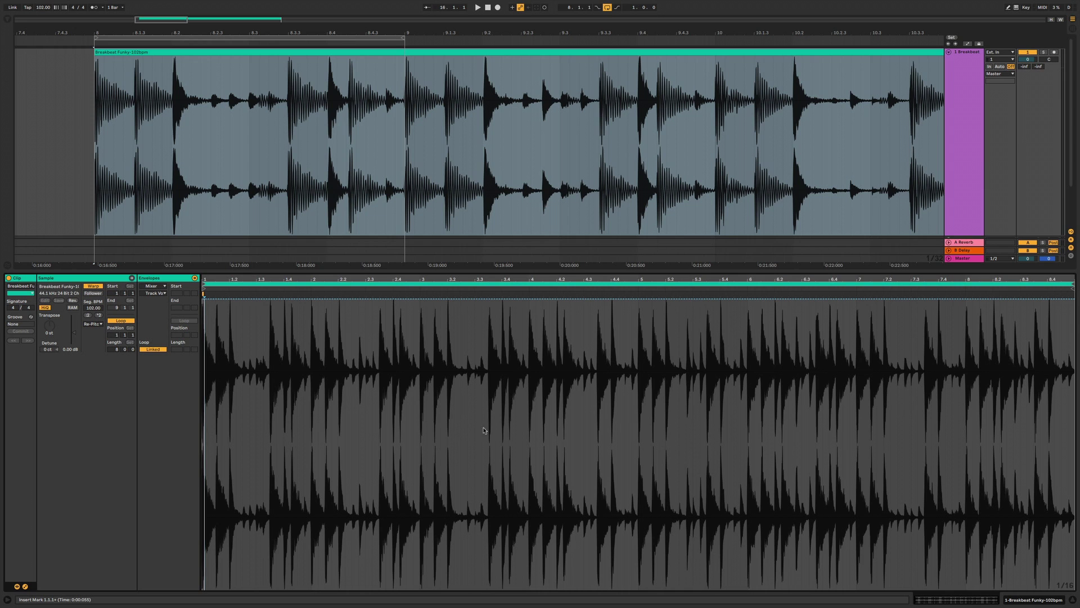
pyautogui.click(96, 324)
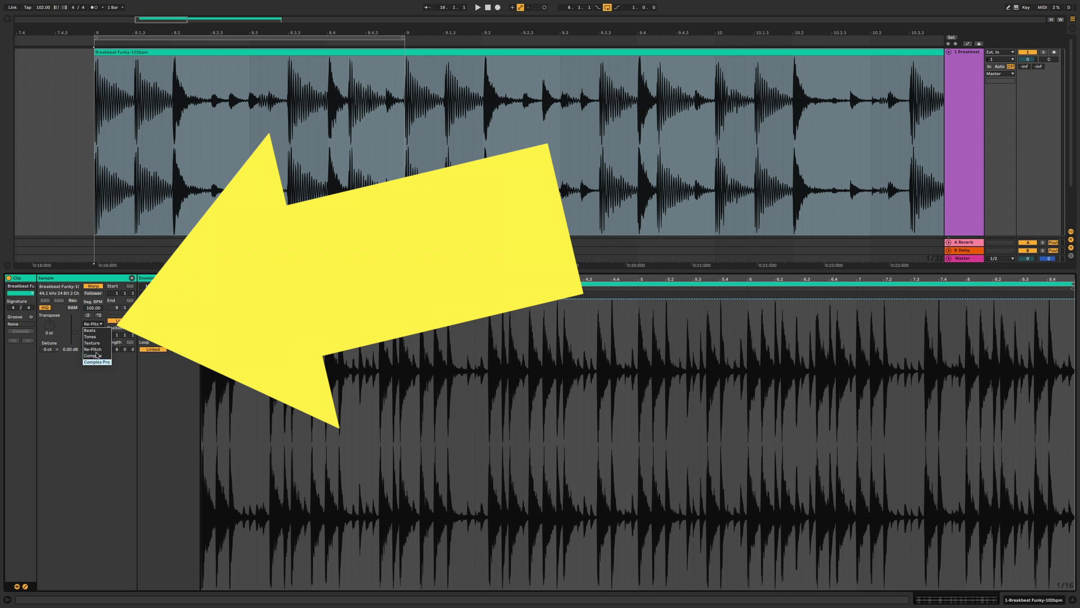
pyautogui.click(90, 330)
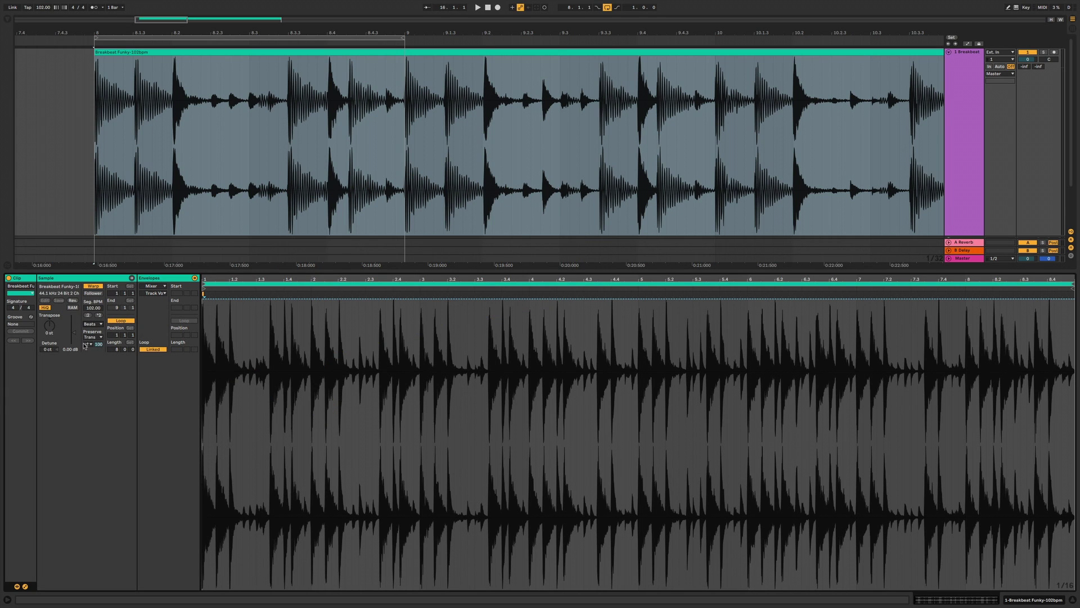
# Show the clip's Sample Offset envelope, draw a zigzag of breakpoints across the first bar, and audition it.
pyautogui.click(156, 288)
pyautogui.click(159, 303)
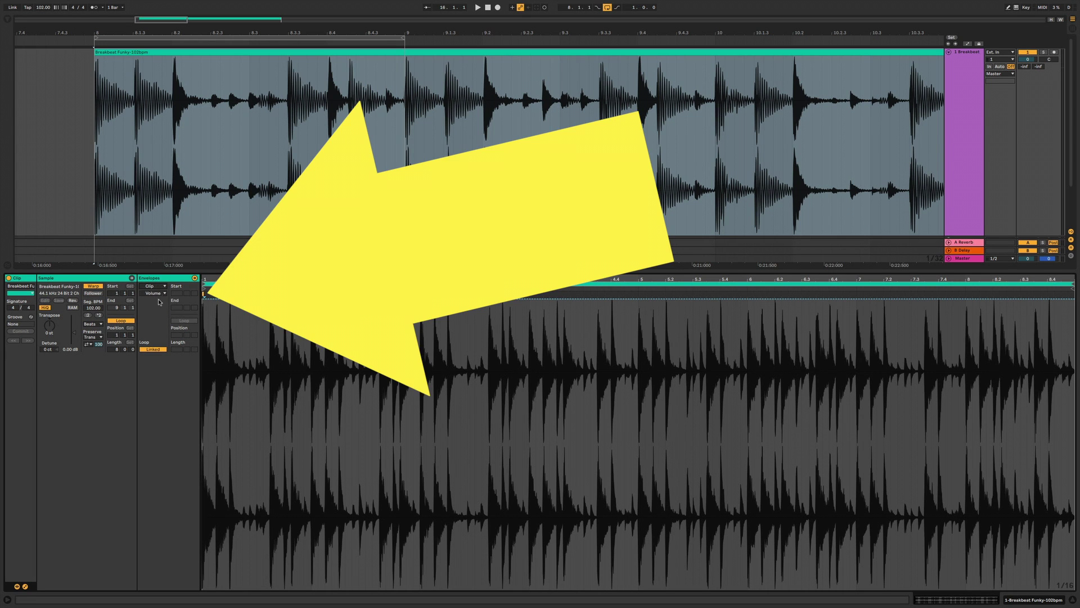
pyautogui.click(157, 295)
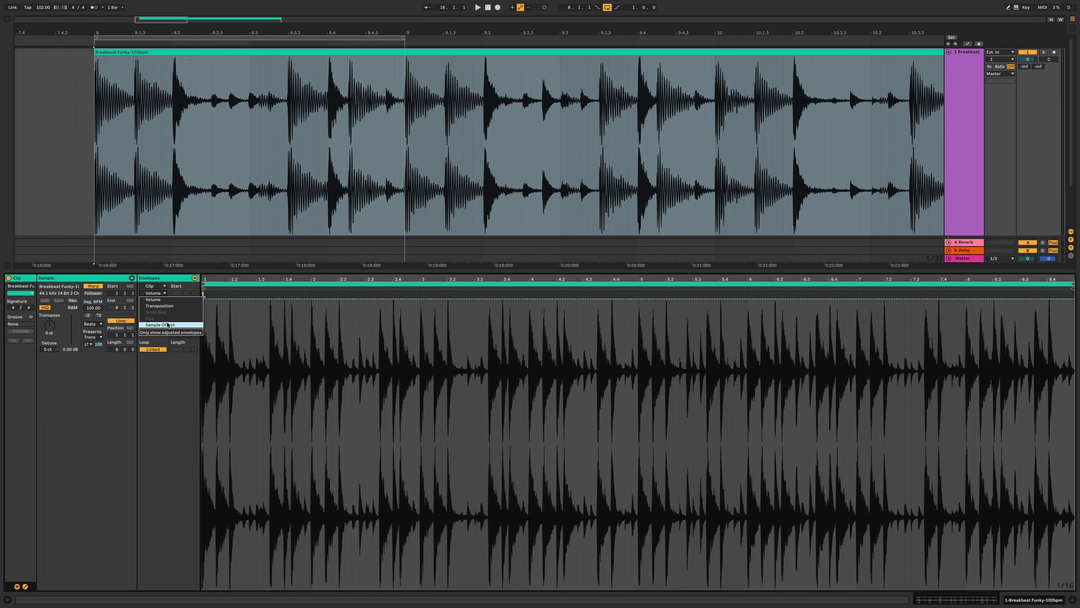
pyautogui.click(168, 325)
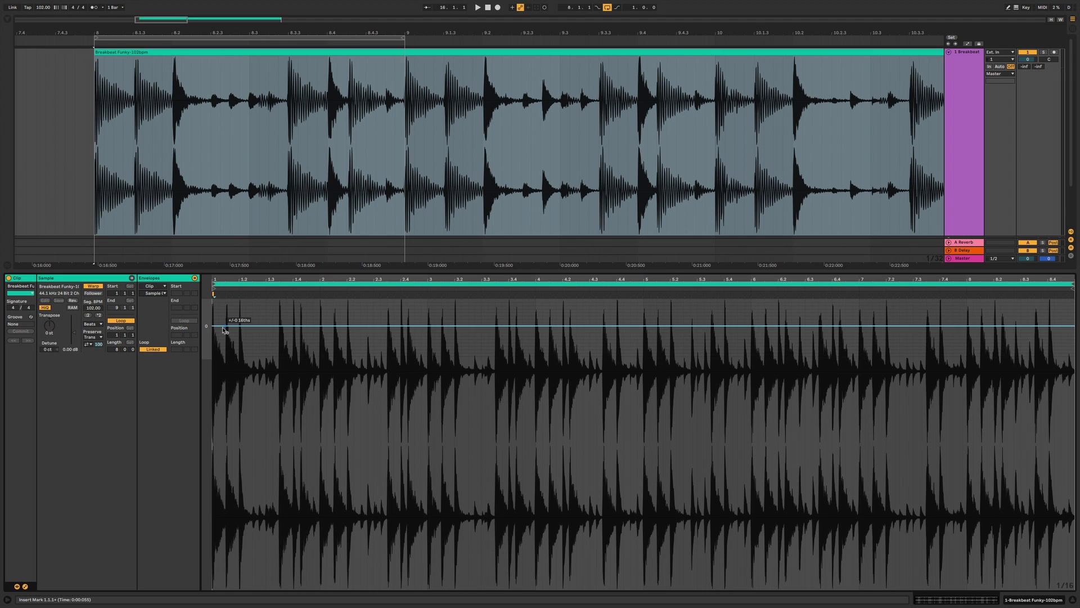
pyautogui.moveTo(223, 330); pyautogui.dragTo(305, 349)
pyautogui.press('space')
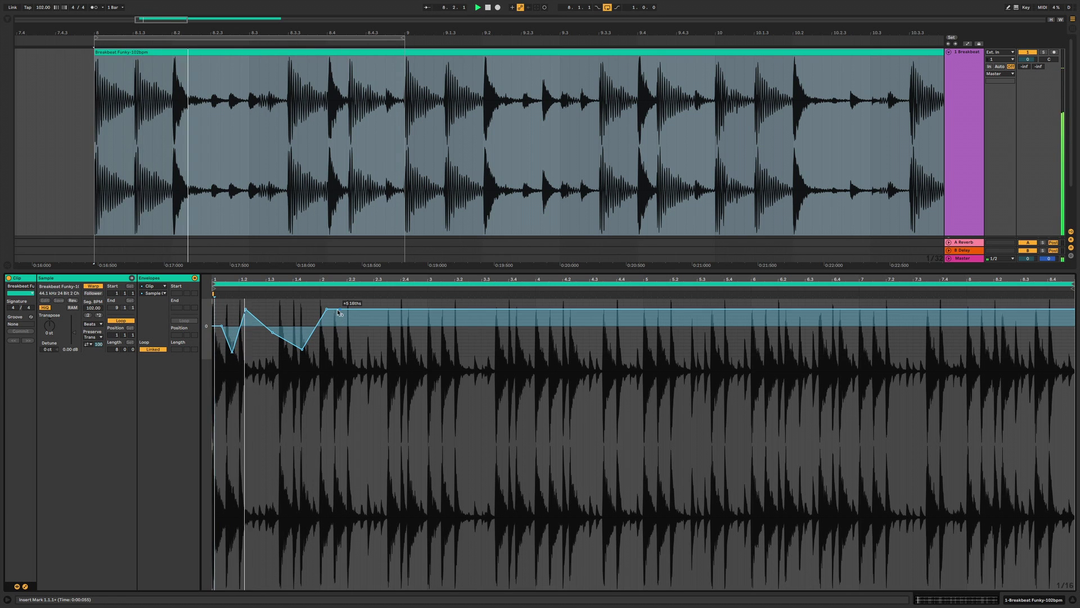
# Insert a sine shape from 1.2.4 to 1.4.1 in the Sample Offset envelope, raise its low point, and audition it.
pyautogui.moveTo(260, 340); pyautogui.dragTo(293, 340)
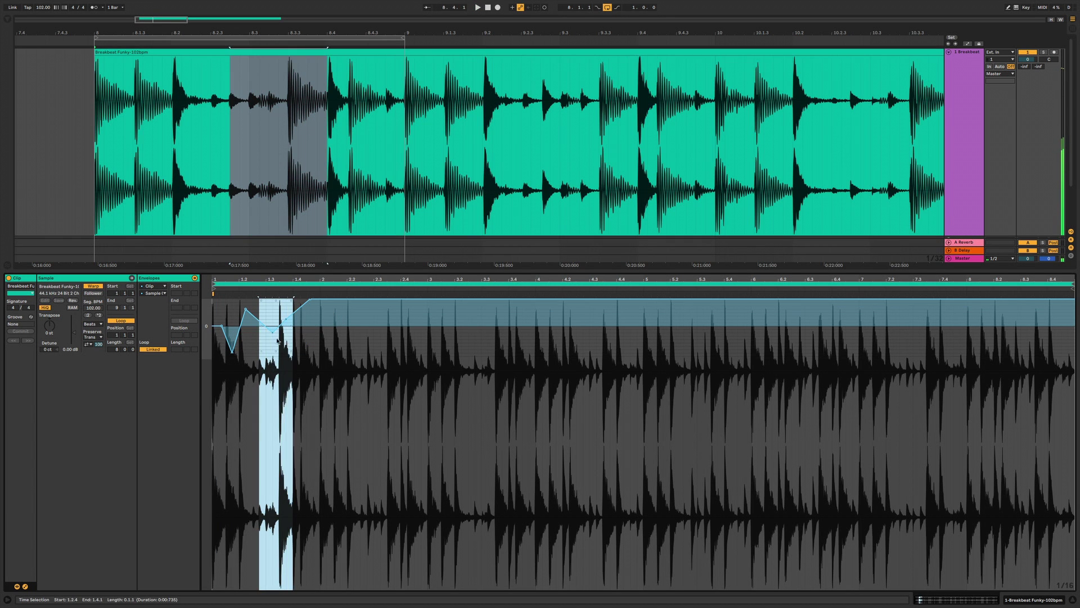
pyautogui.rightClick(278, 340)
pyautogui.click(304, 484)
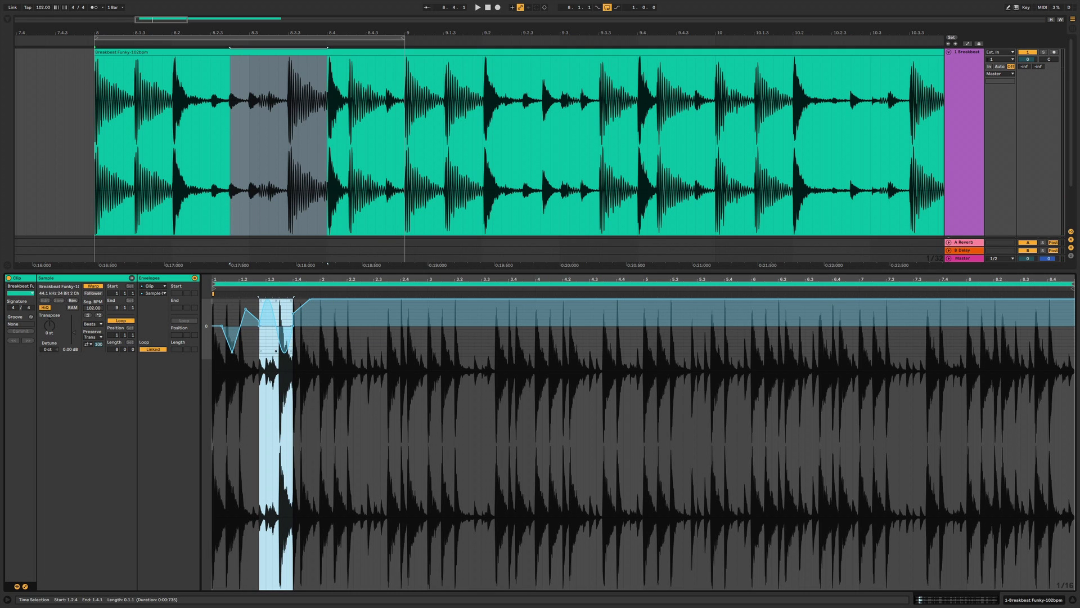
pyautogui.moveTo(276, 351); pyautogui.dragTo(276, 332)
pyautogui.press('space')
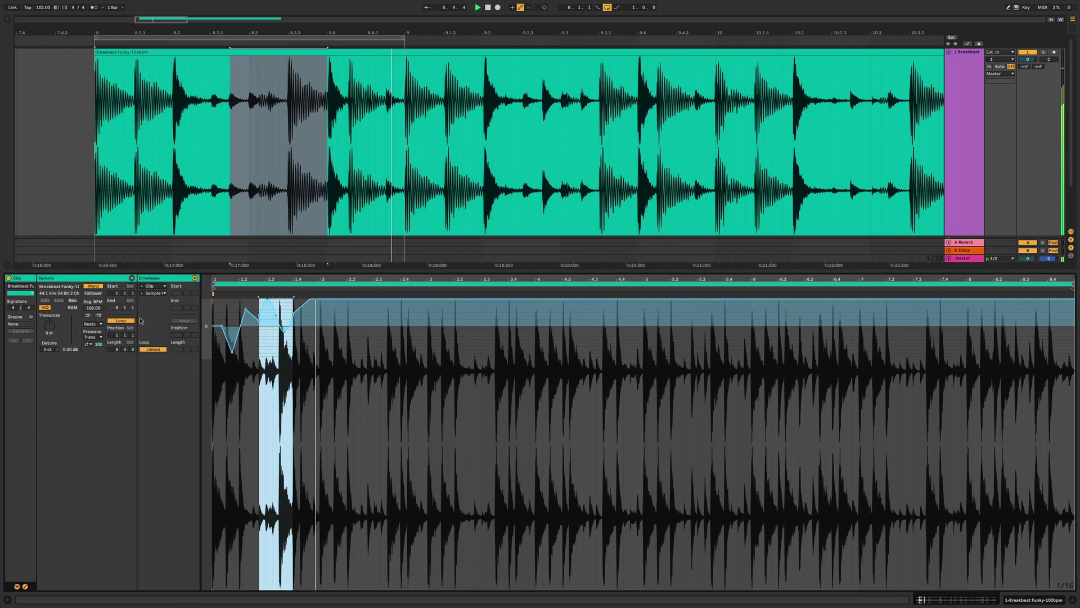
# Show the clip's Transposition envelope and insert a triangle shape from 1.1.2 to 1.2.2.
pyautogui.click(152, 293)
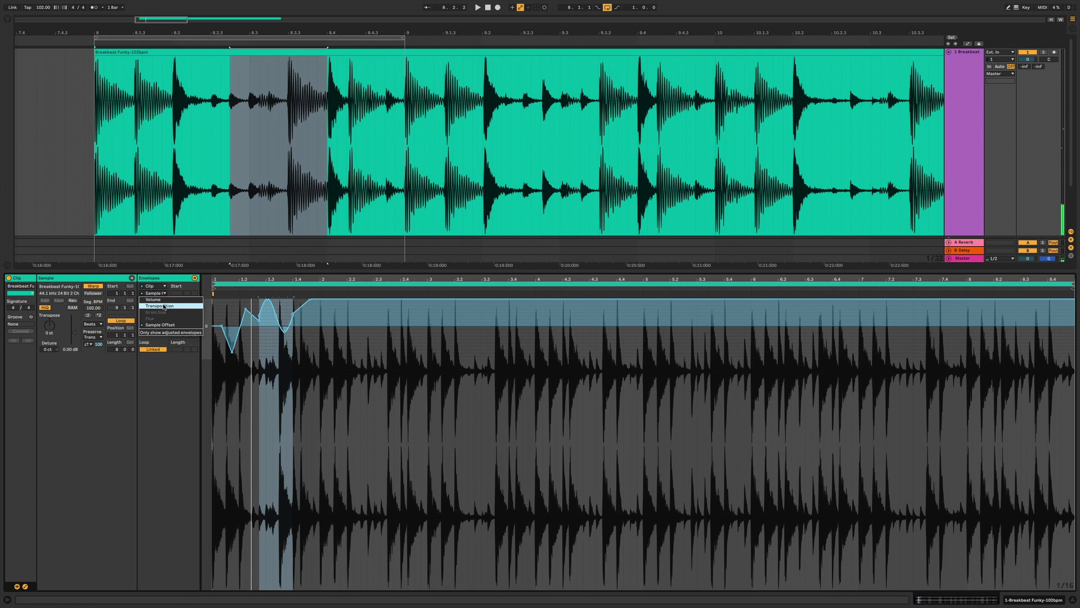
pyautogui.click(154, 307)
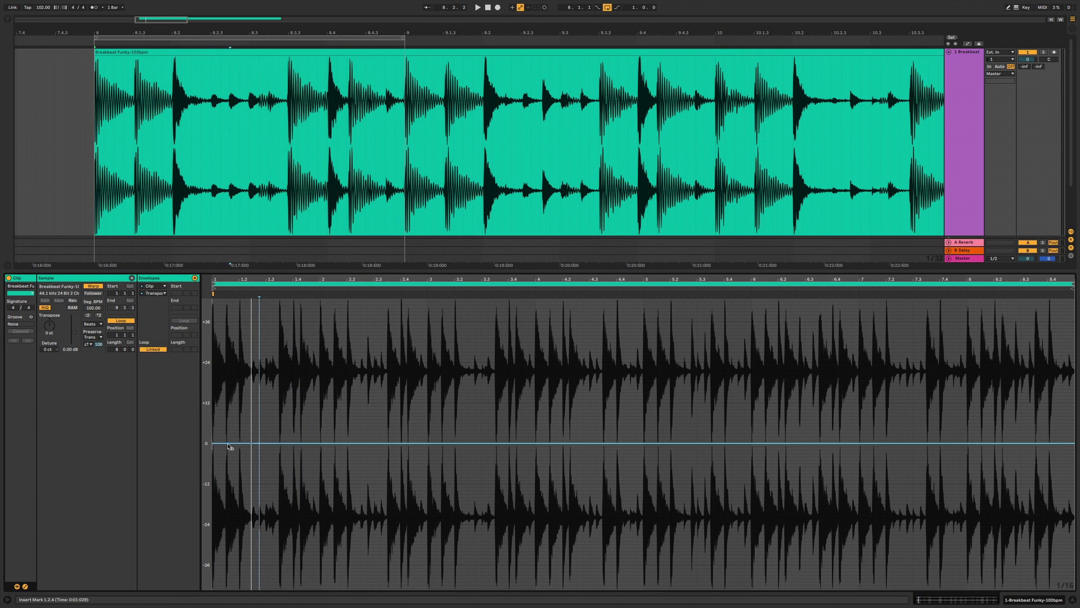
pyautogui.moveTo(219, 427); pyautogui.dragTo(245, 427)
pyautogui.rightClick(232, 420)
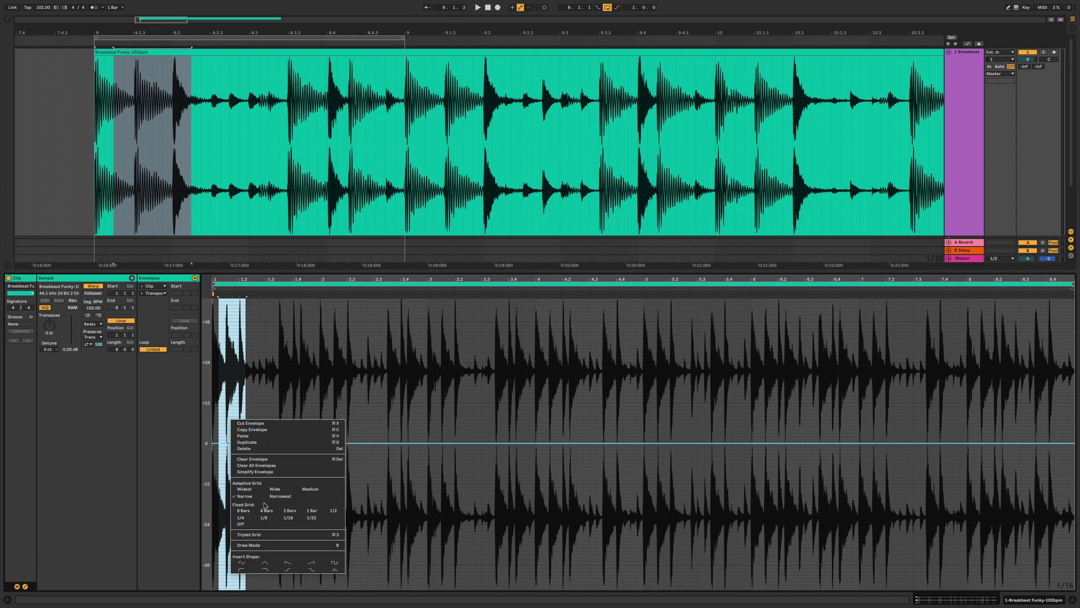
pyautogui.click(269, 566)
# Add a second peak near 1.3 followed by a sustained drop in the Transposition envelope, and audition it.
pyautogui.moveTo(252, 418); pyautogui.dragTo(306, 418)
pyautogui.click(261, 418)
pyautogui.press('space')
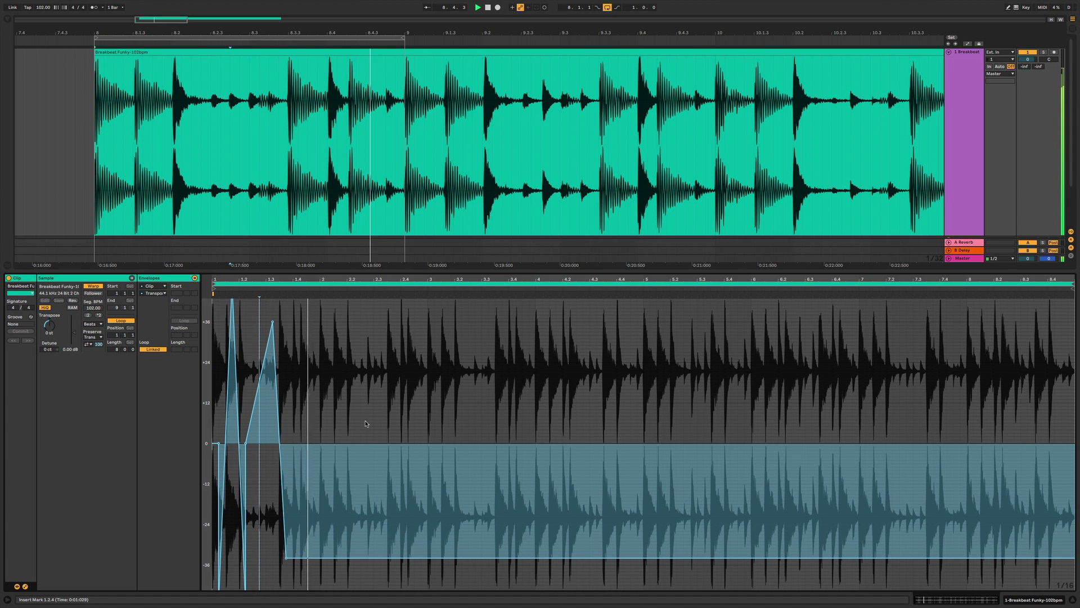
# Unlink the Transposition envelope, shorten its loop to the first beat (length 0.1.0), and audition it.
pyautogui.click(153, 349)
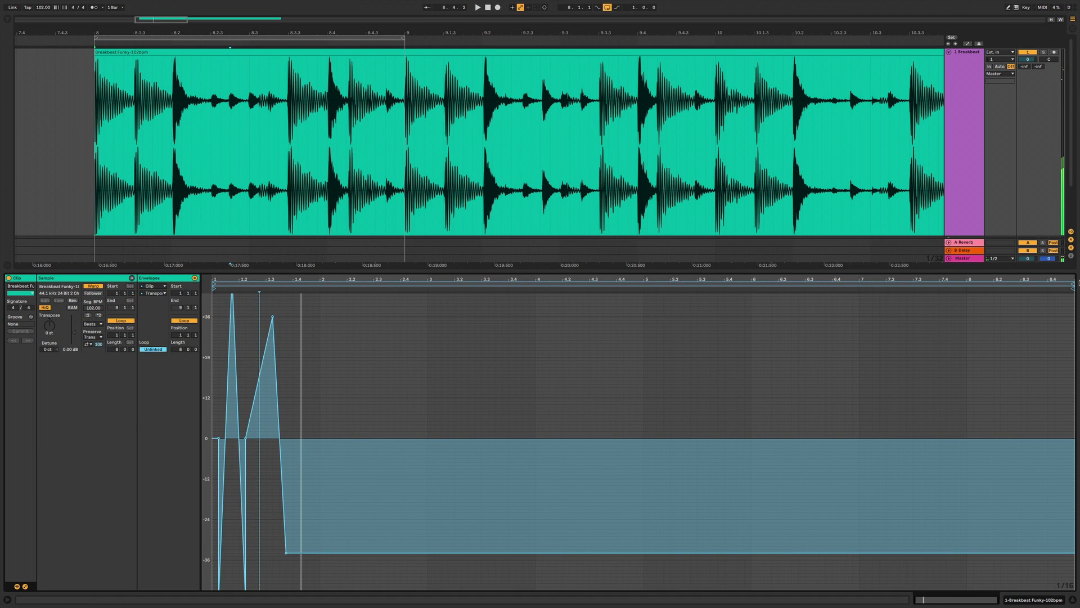
pyautogui.moveTo(1072, 285); pyautogui.dragTo(238, 285)
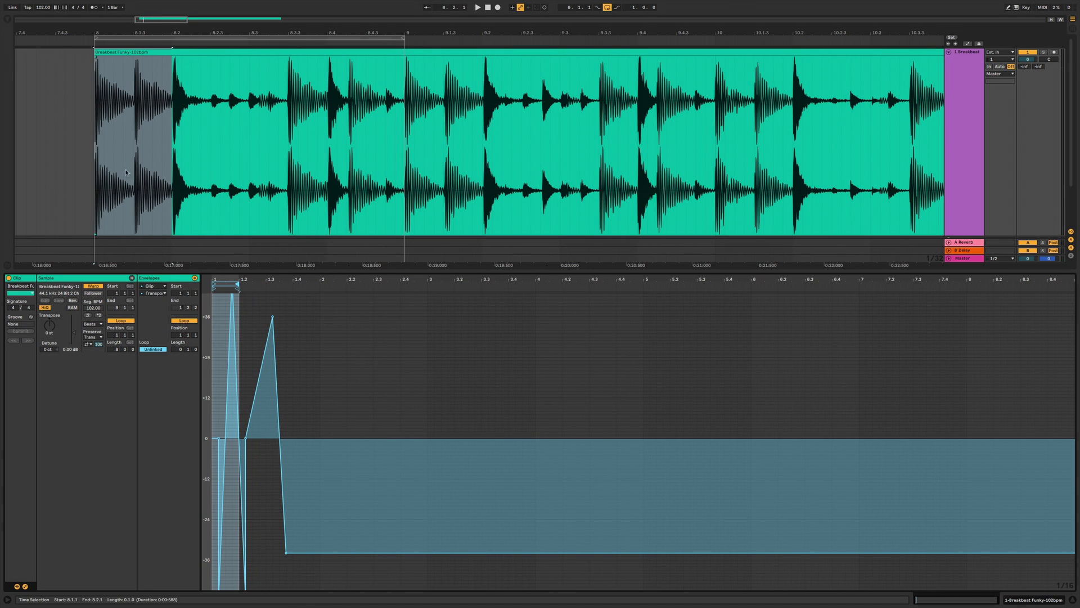
pyautogui.press('space')
pyautogui.click(244, 342)
pyautogui.scroll(5, 220, 360)
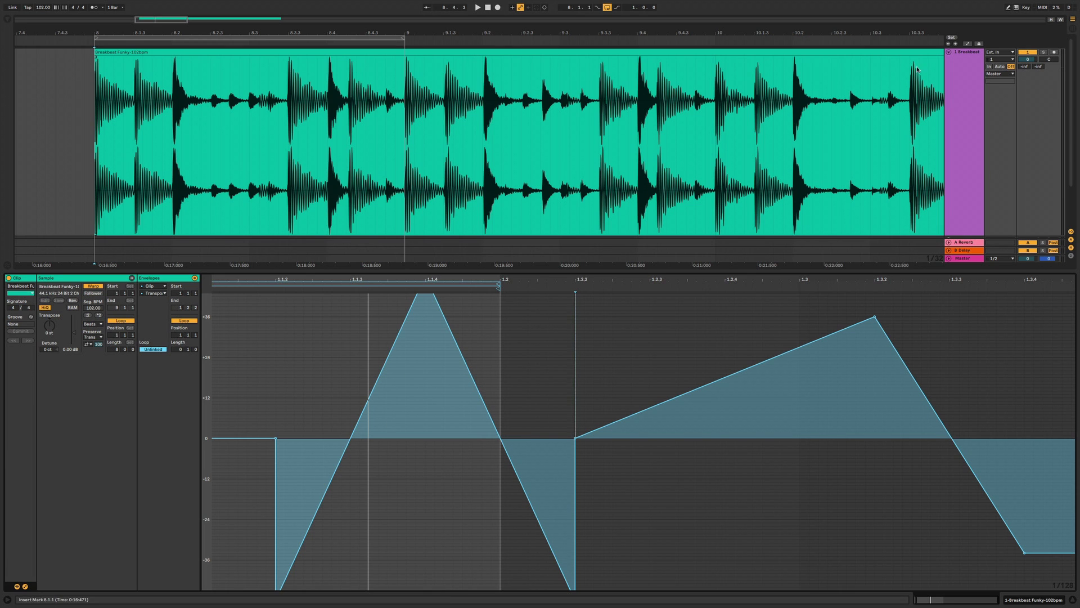
# Audition the breakbeat clip with its looped Transposition envelope from bar 9 onward.
pyautogui.click(414, 176)
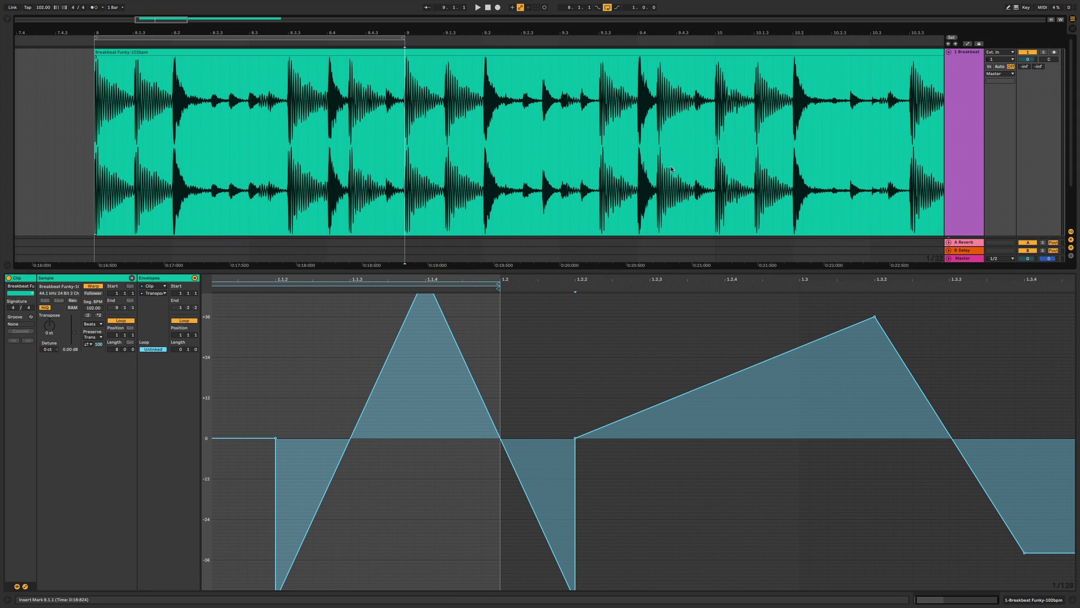
pyautogui.click(600, 173)
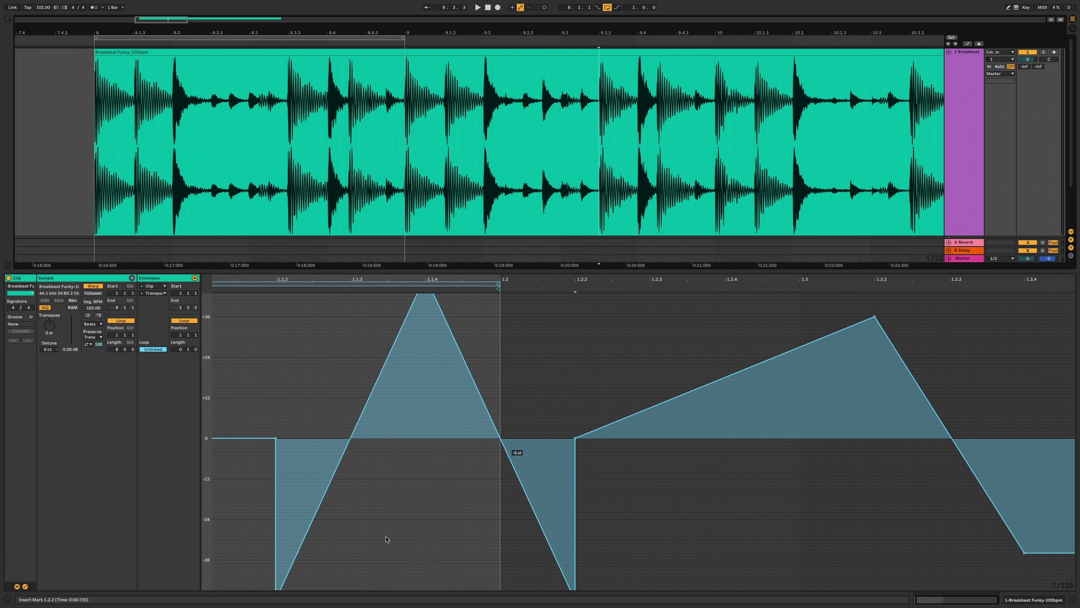
pyautogui.click(407, 156)
pyautogui.press('space')
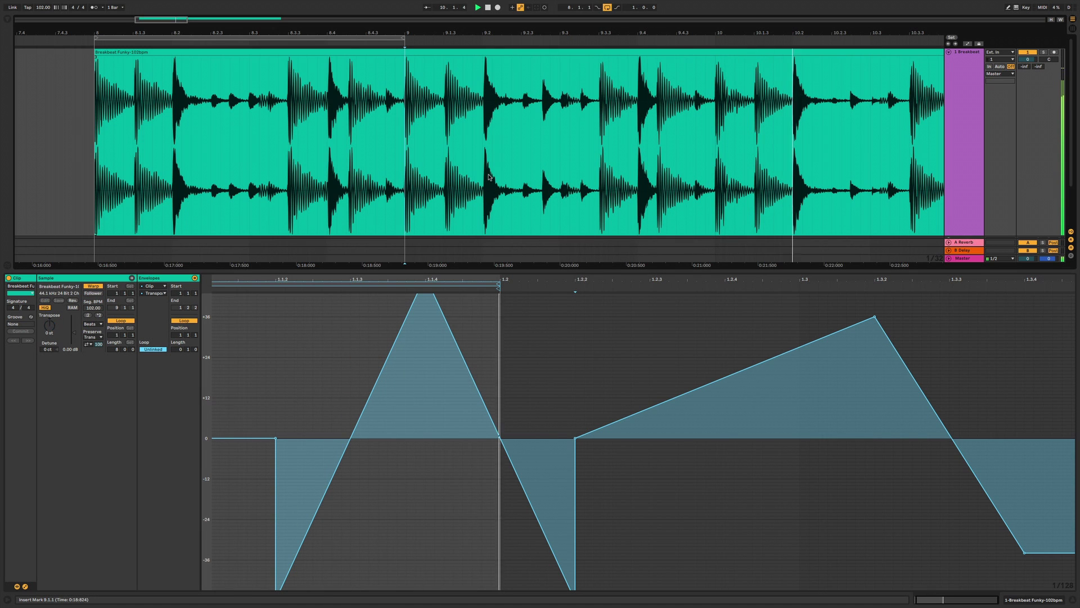
pyautogui.press('space')
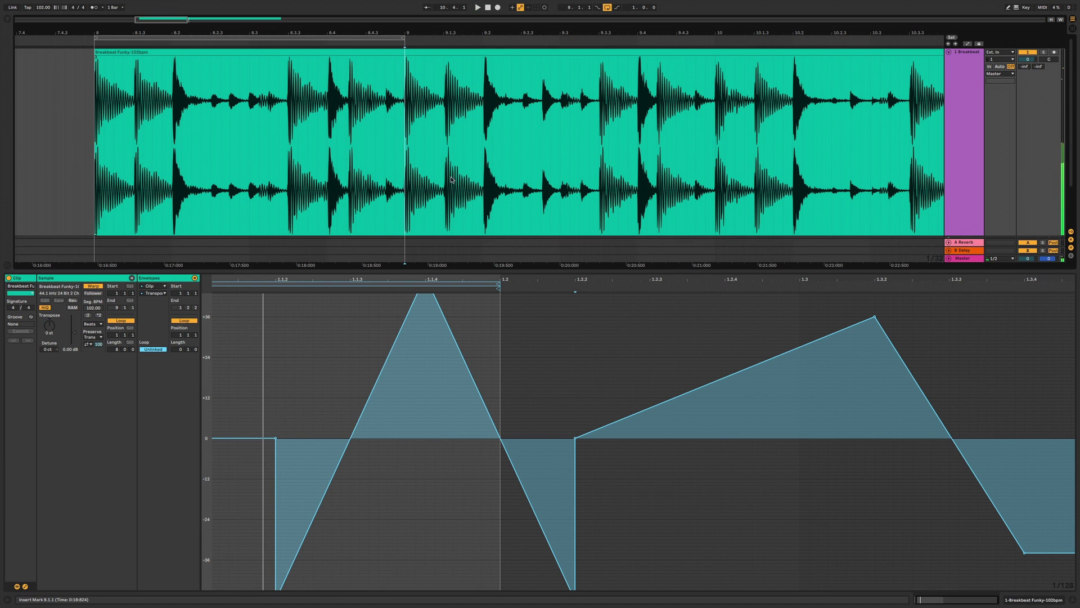
# Search the browser for "break", replace the clip's sample with Breakbeat Squashed-82bpm.aif, and audition it.
pyautogui.hotkey('ctrl', 'f')
pyautogui.write('break')
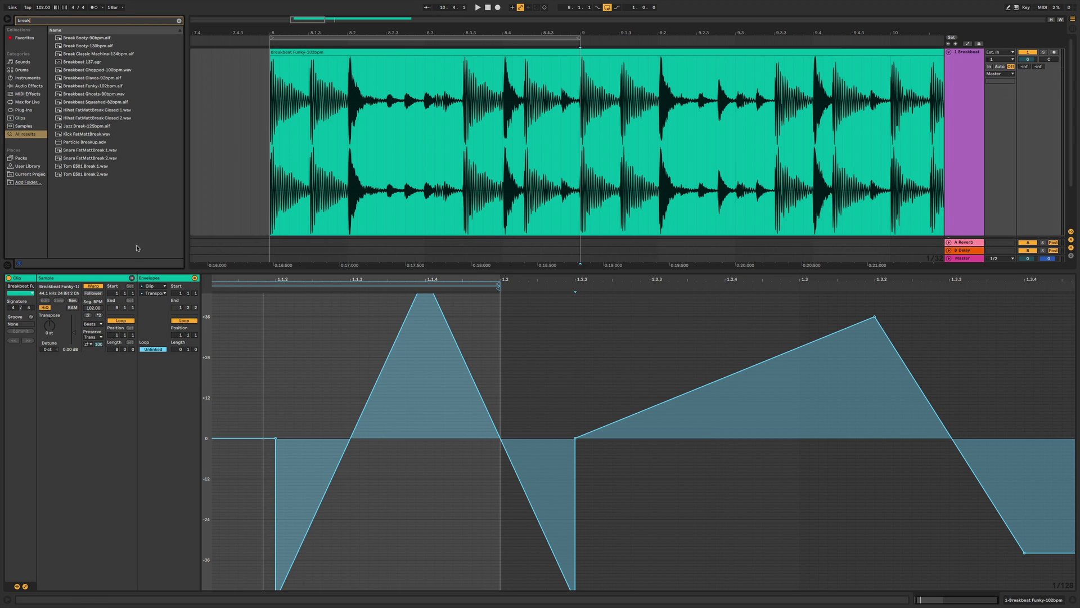
pyautogui.click(88, 103)
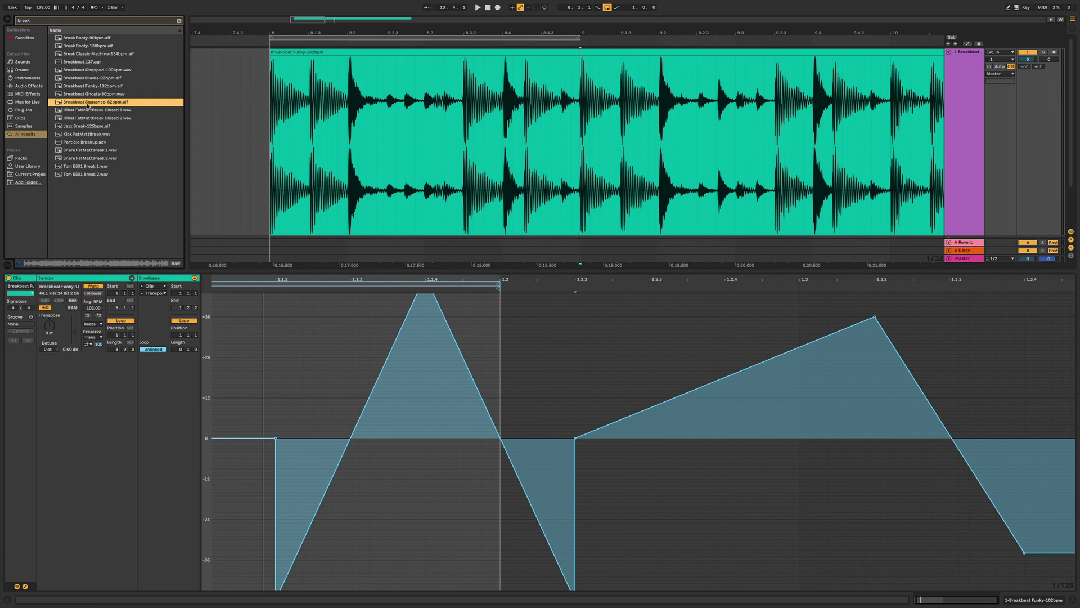
pyautogui.moveTo(86, 104); pyautogui.dragTo(325, 361)
pyautogui.press('space')
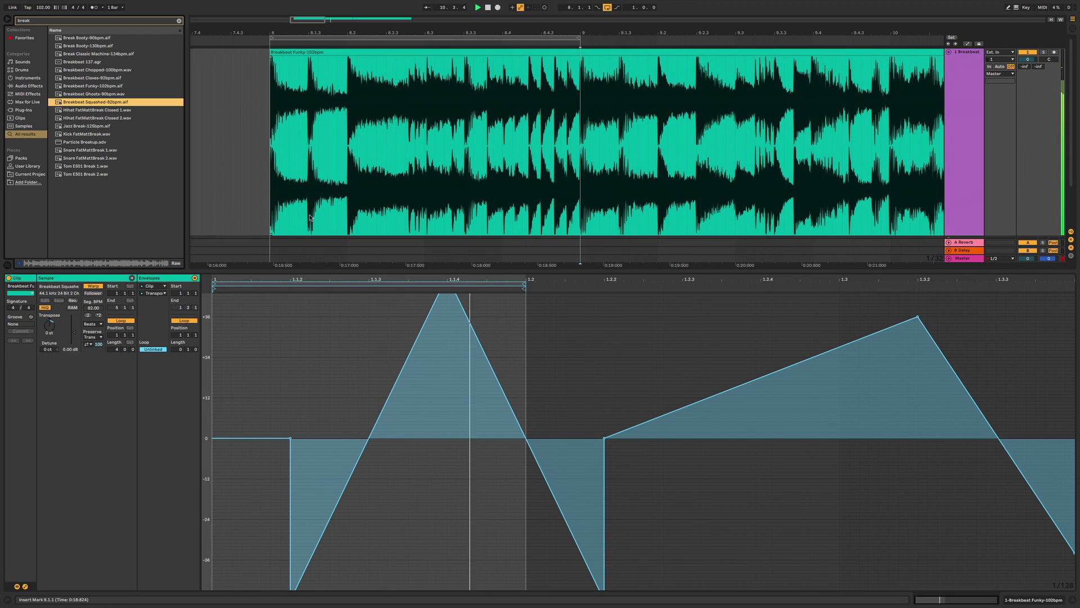
# Clear the clip's envelope modulation and play the clip from the start of bar 8.
pyautogui.rightClick(288, 333)
pyautogui.click(317, 367)
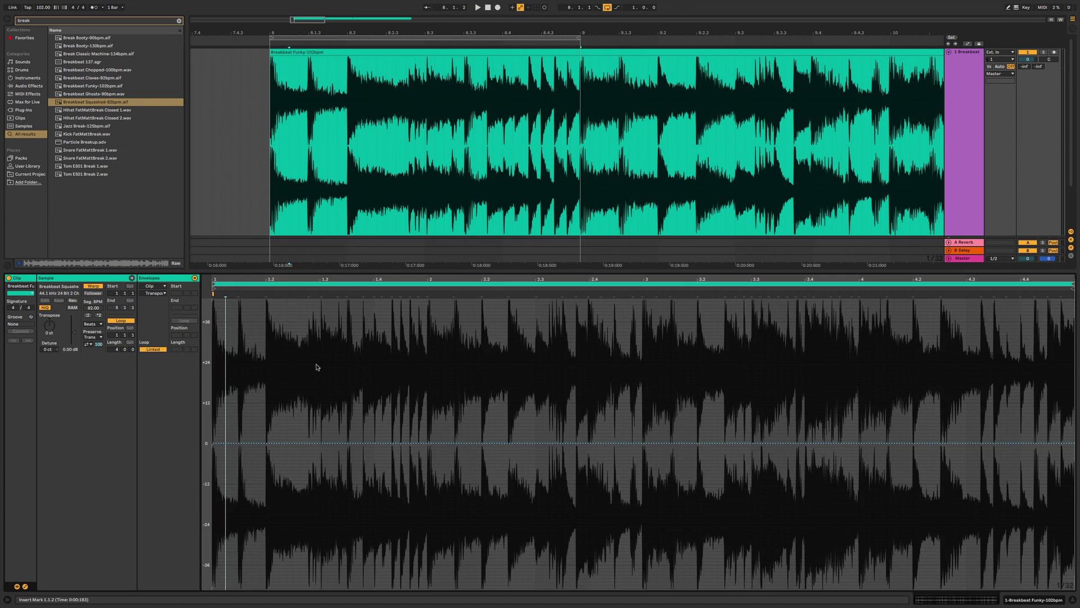
pyautogui.click(270, 191)
pyautogui.press('space')
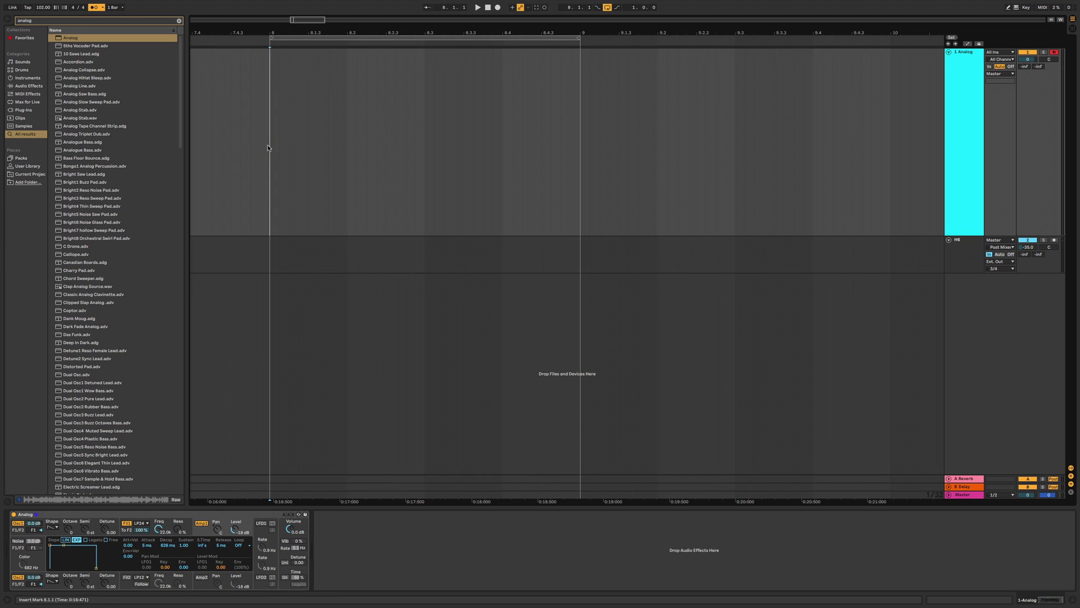
# Record a one-bar MIDI clip at bar 8 on the Analog track.
pyautogui.click(497, 7)
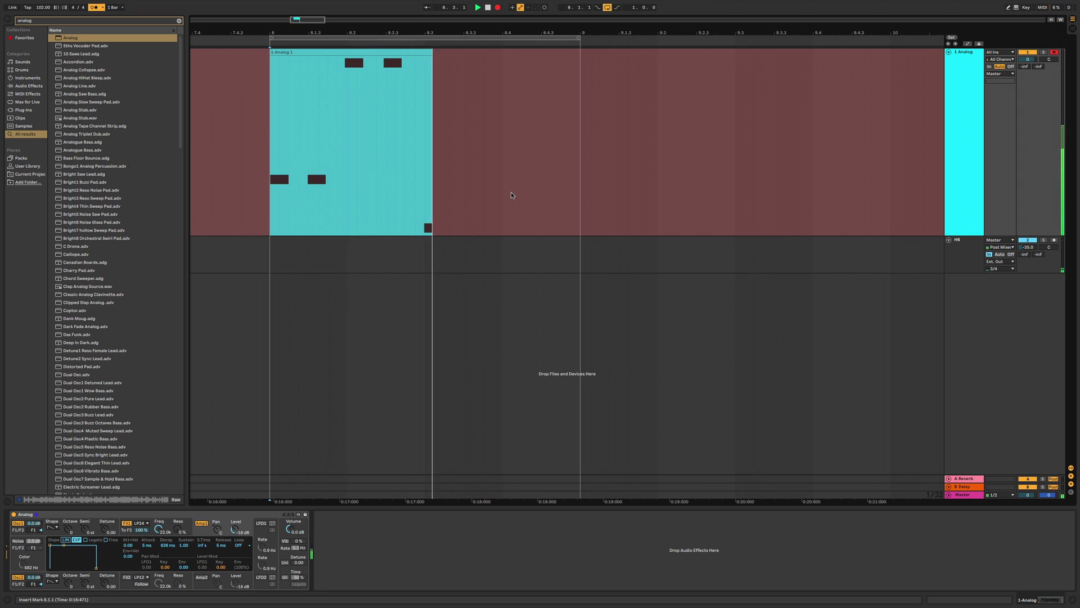
pyautogui.press('space')
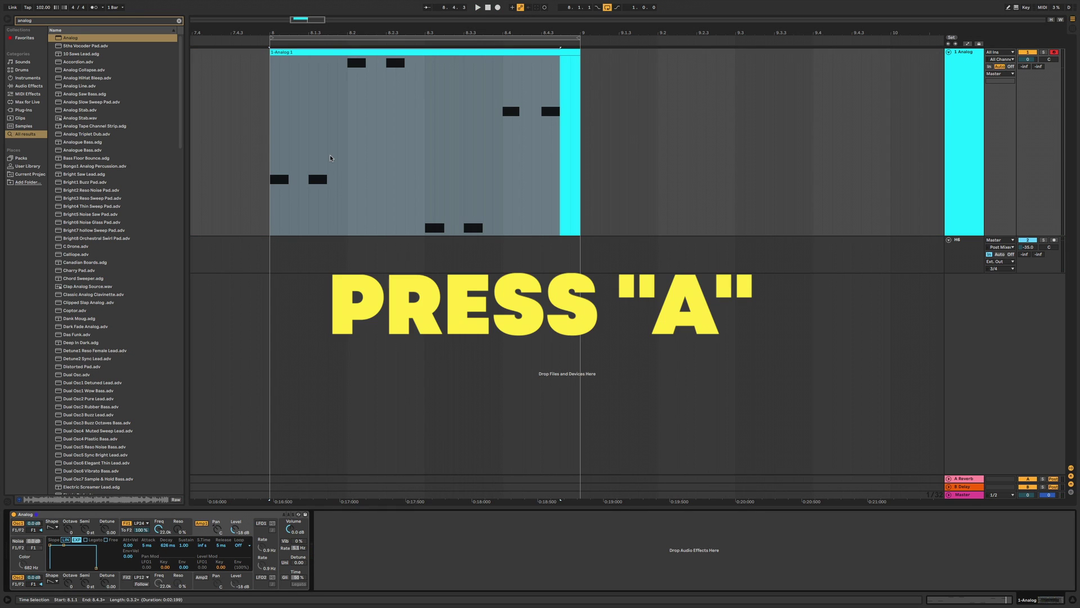
# Show the Analog track's F1 Freq automation and insert a sine shape over about the first beat of the clip.
pyautogui.press('a')
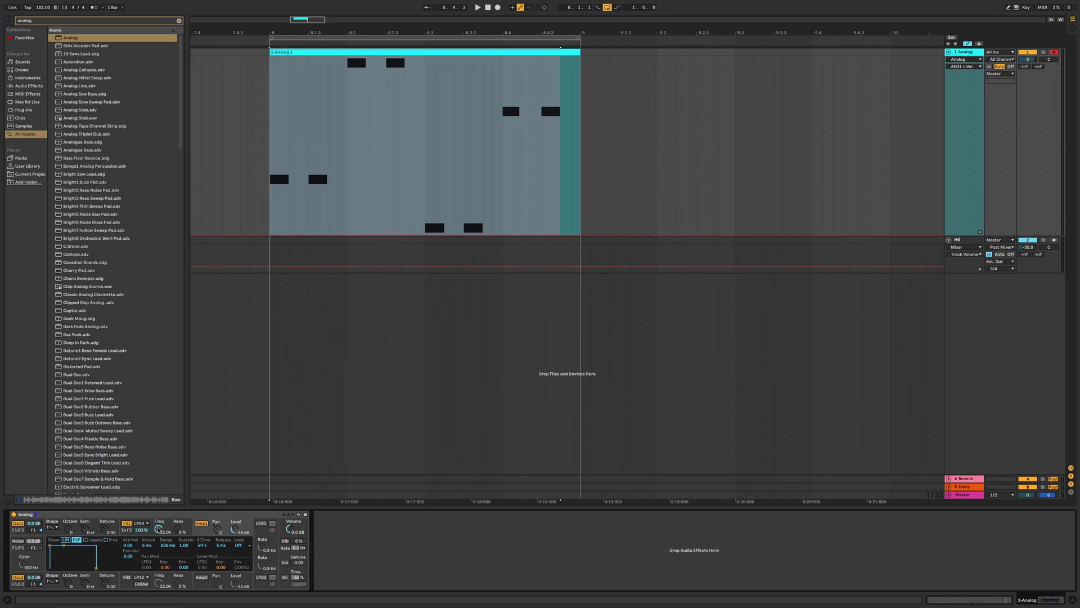
pyautogui.click(159, 529)
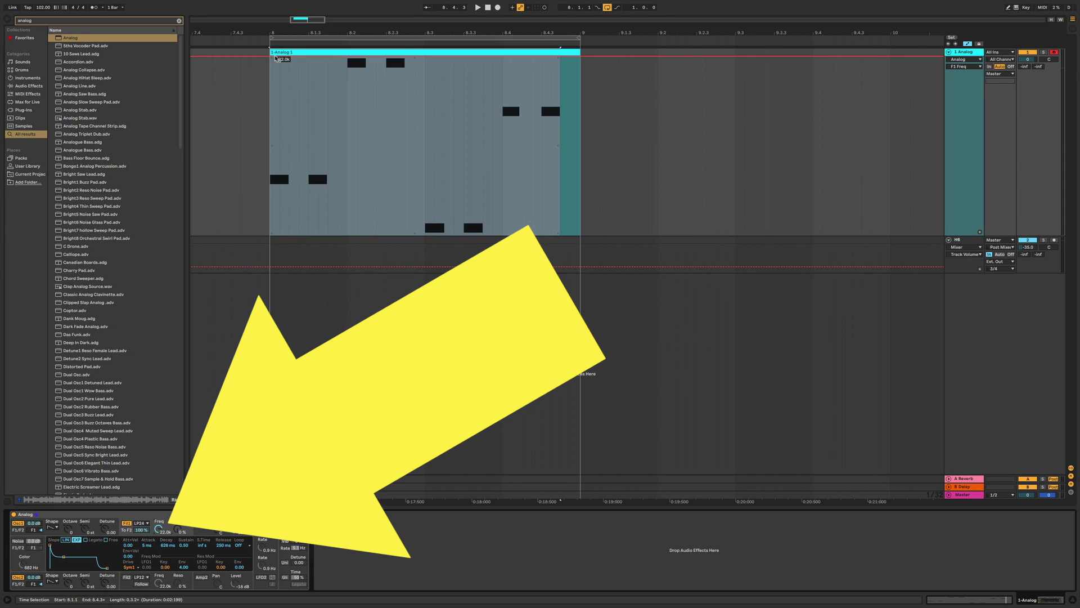
pyautogui.moveTo(270, 105); pyautogui.dragTo(357, 115)
pyautogui.rightClick(322, 119)
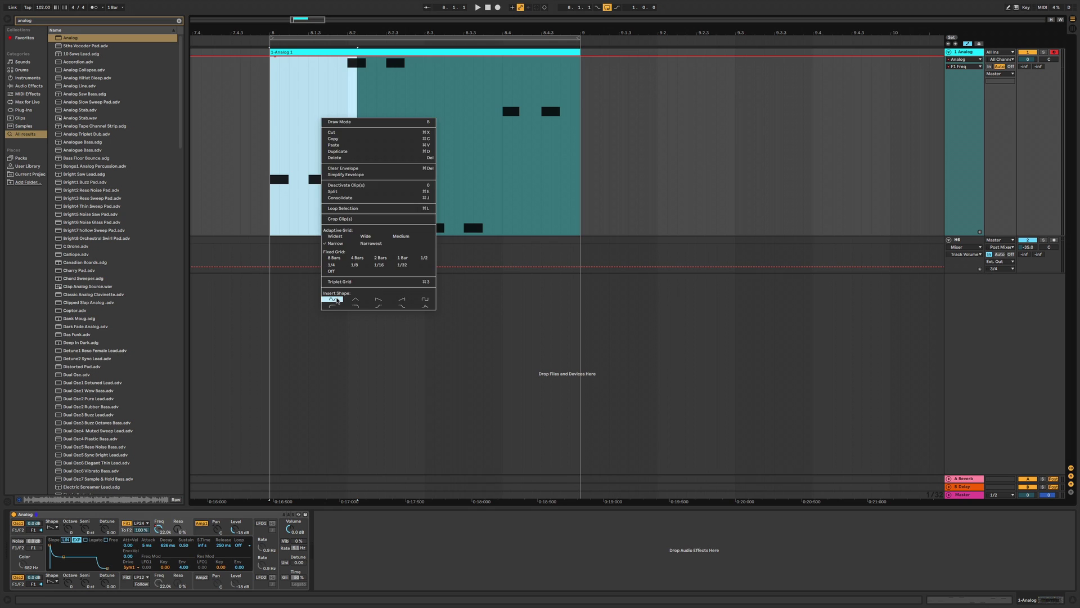
pyautogui.click(336, 300)
# Insert a triangle from about 8.2.2 to 8.3.1 and a falling S-curve from about 8.3.2 to 8.4.3 in the F1 Freq automation, and audition it.
pyautogui.moveTo(366, 152); pyautogui.dragTo(542, 140)
pyautogui.rightClick(404, 151)
pyautogui.click(438, 331)
pyautogui.rightClick(496, 135)
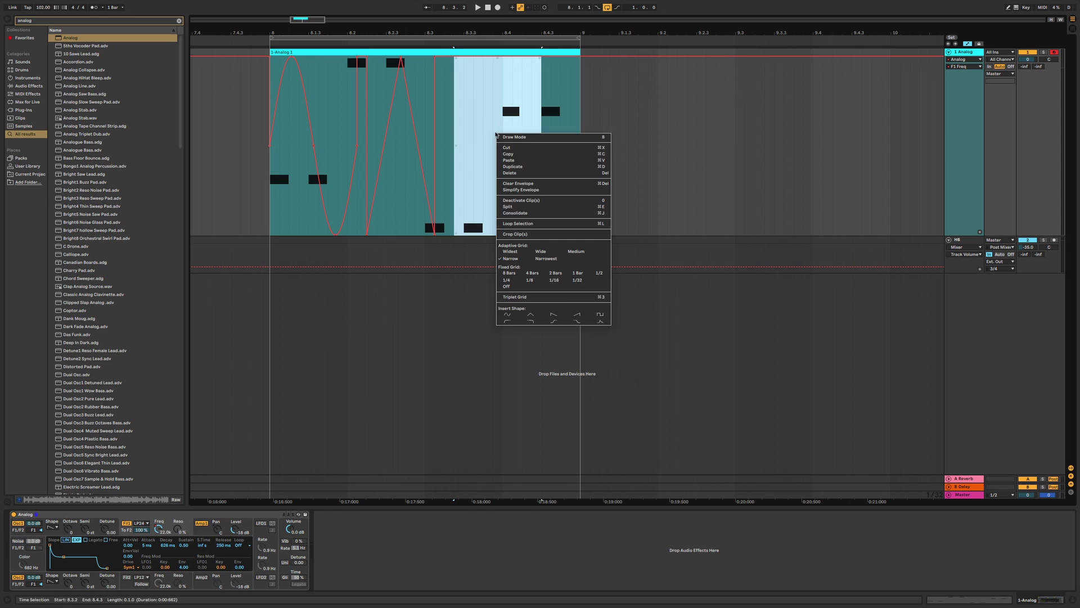
pyautogui.click(576, 322)
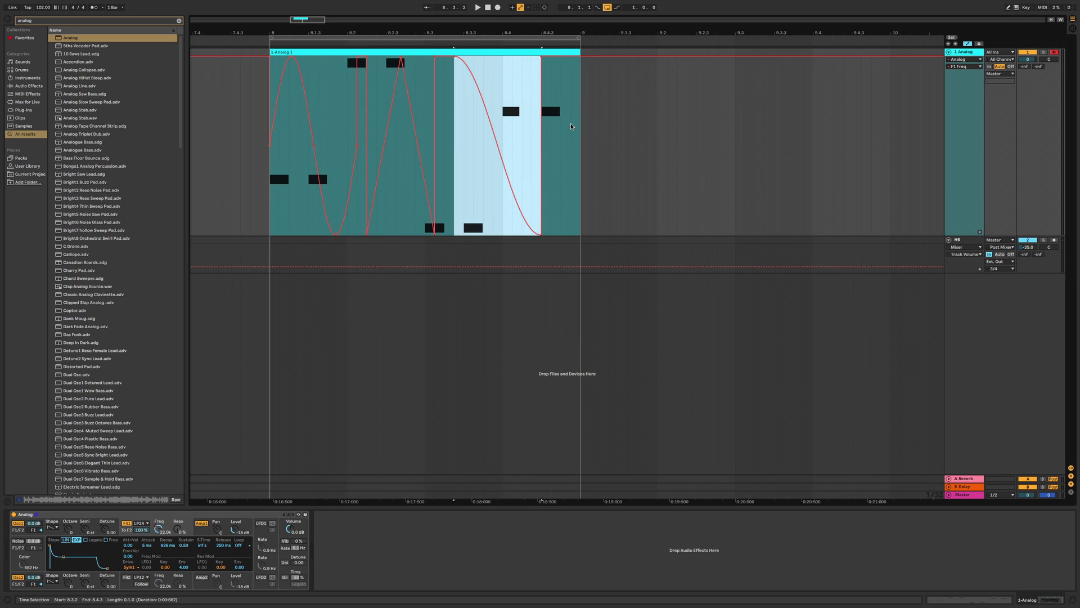
pyautogui.press('space')
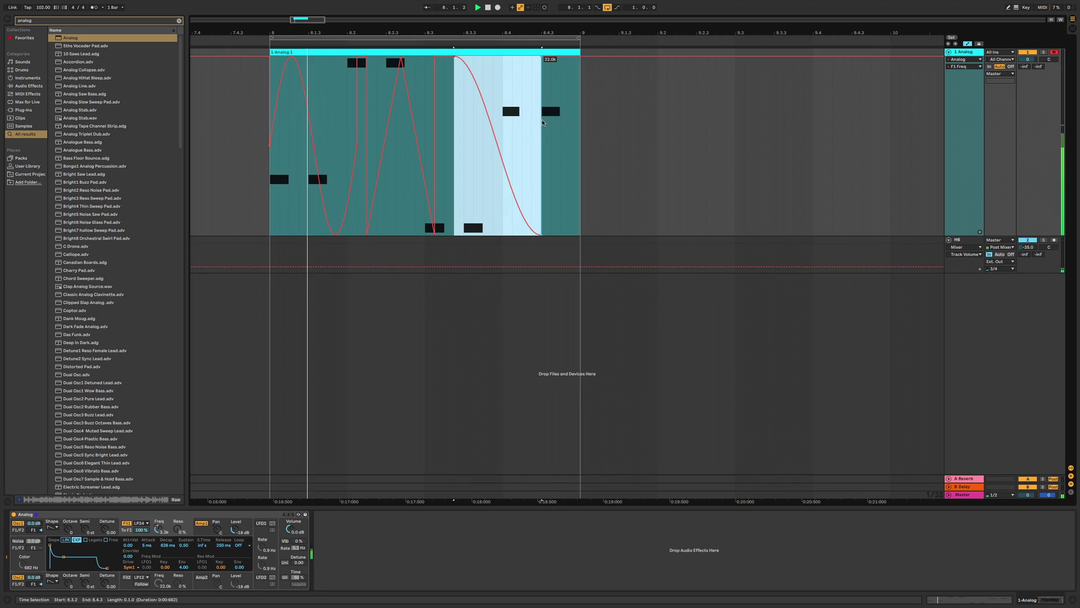
pyautogui.press('space')
# Open the Analog clip's F1 Freq envelope and insert a sine shape from about 1.1.1 to 1.2.4.
pyautogui.doubleClick(321, 52)
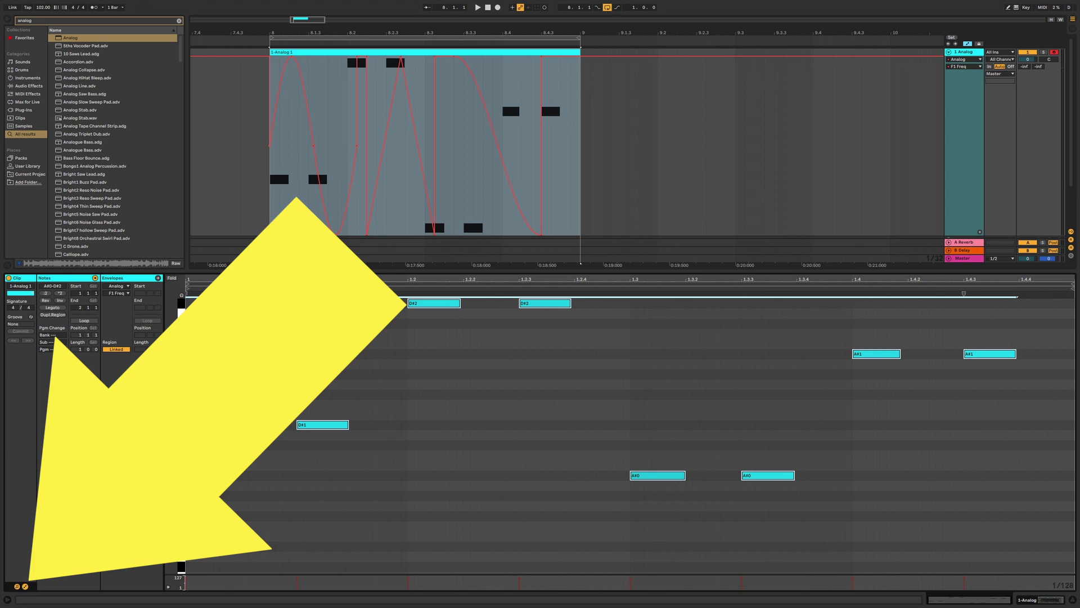
pyautogui.click(115, 293)
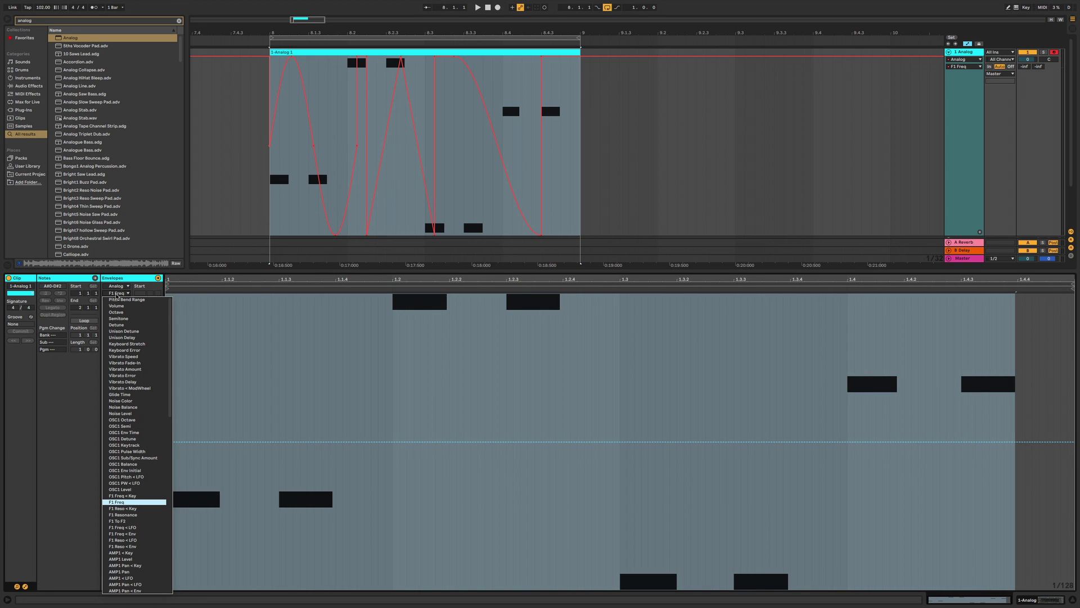
pyautogui.click(116, 502)
pyautogui.moveTo(187, 450); pyautogui.dragTo(577, 388)
pyautogui.rightClick(374, 391)
pyautogui.click(385, 492)
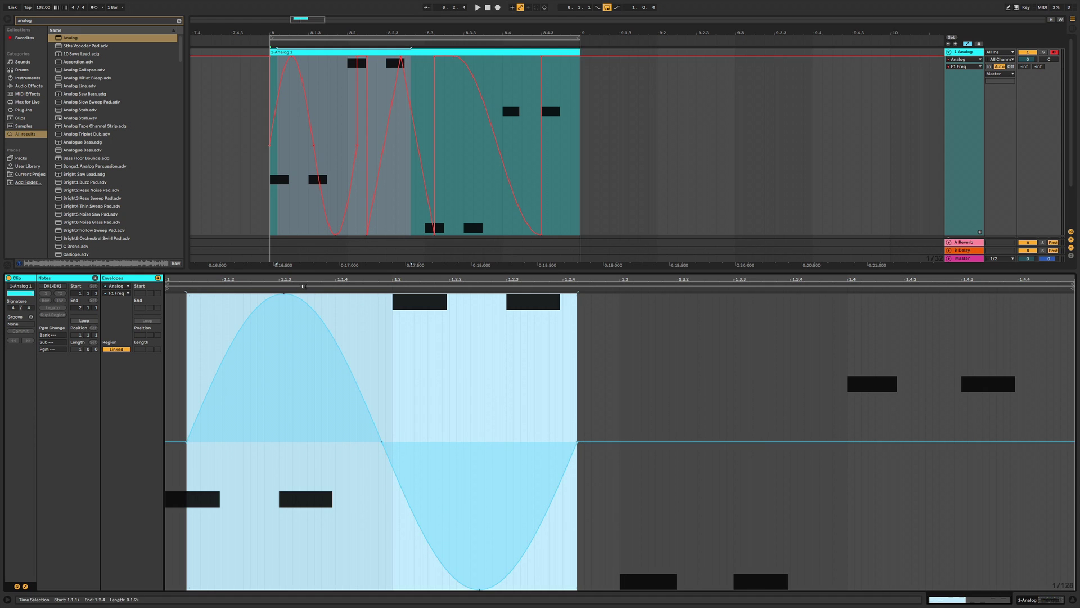
# Lower the sine shape in the F1 Freq clip envelope and audition the combined modulation.
pyautogui.moveTo(393, 304); pyautogui.dragTo(392, 370)
pyautogui.press('space')
pyautogui.press('space')
# Look through the Analog parameters available as clip envelopes and return to the Analog device.
pyautogui.click(123, 293)
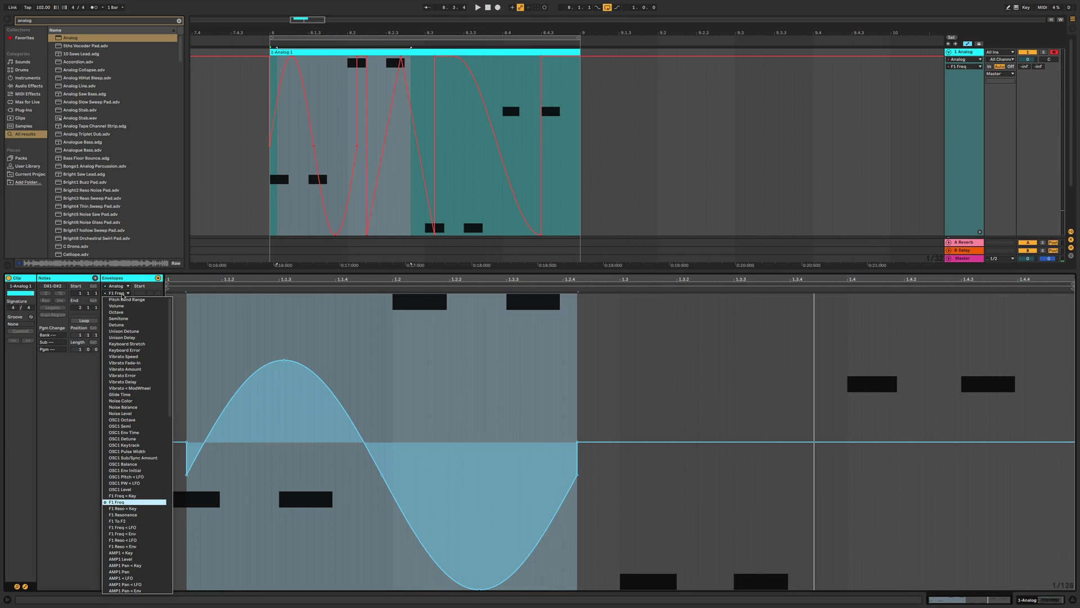
pyautogui.scroll(2, 125, 417)
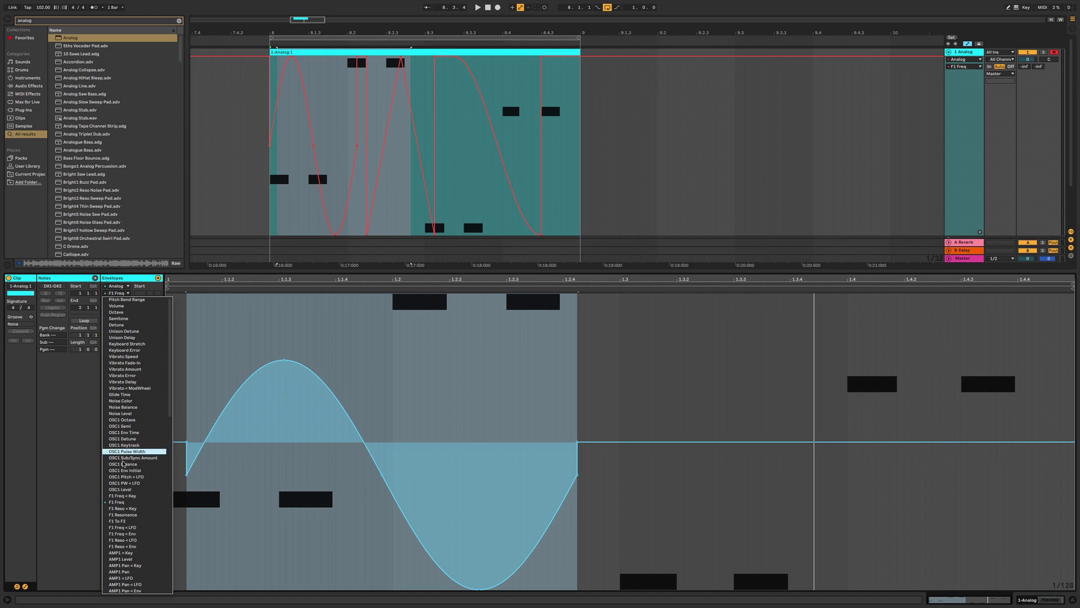
pyautogui.click(974, 55)
pyautogui.doubleClick(974, 54)
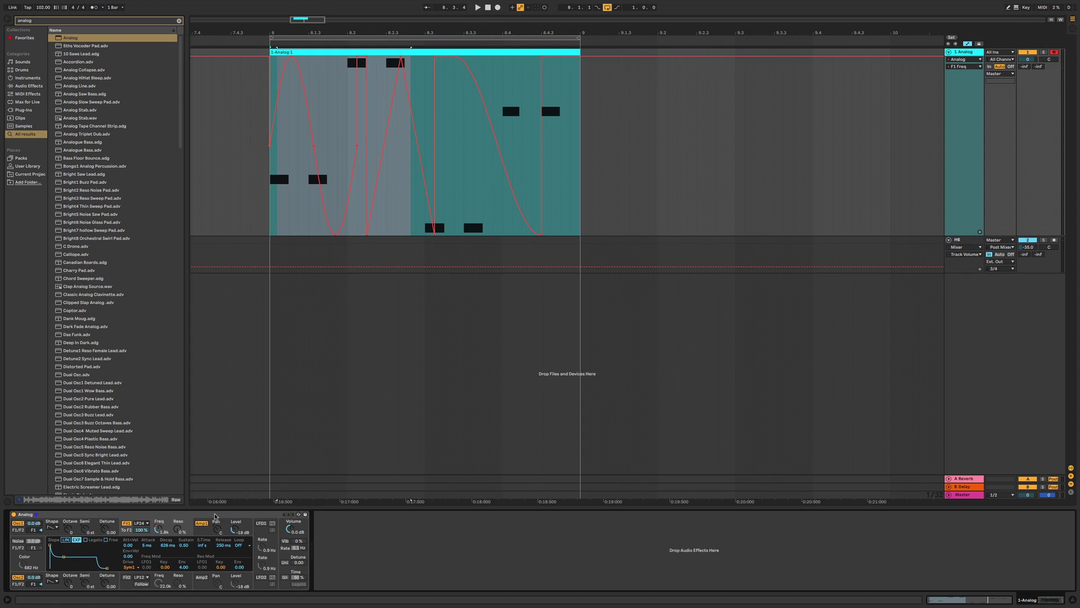
pyautogui.moveTo(580, 155); pyautogui.dragTo(275, 207)
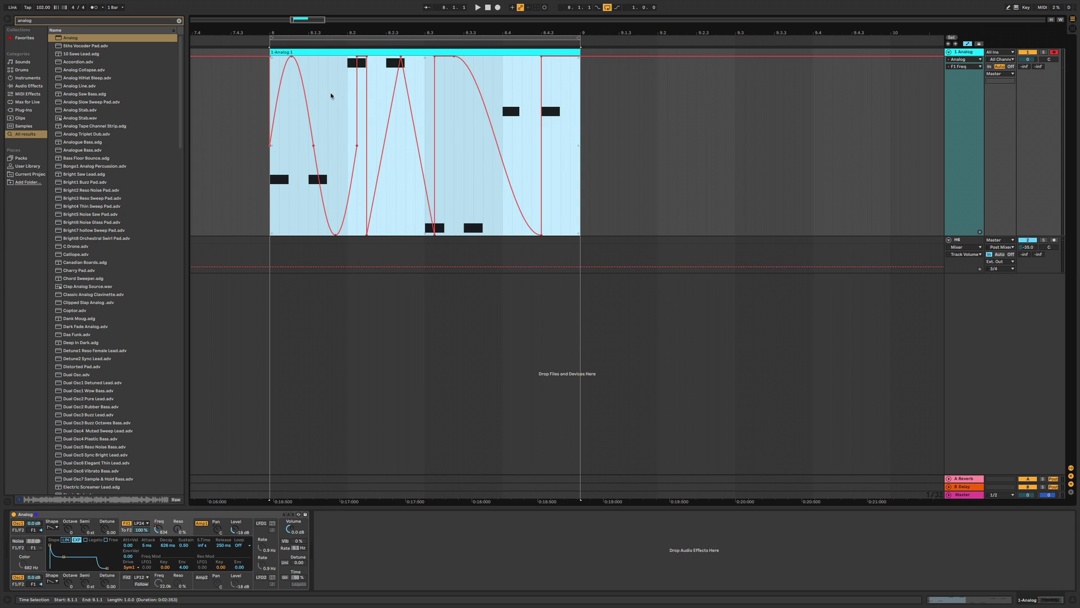
pyautogui.moveTo(272, 193); pyautogui.dragTo(595, 180)
pyautogui.click(647, 172)
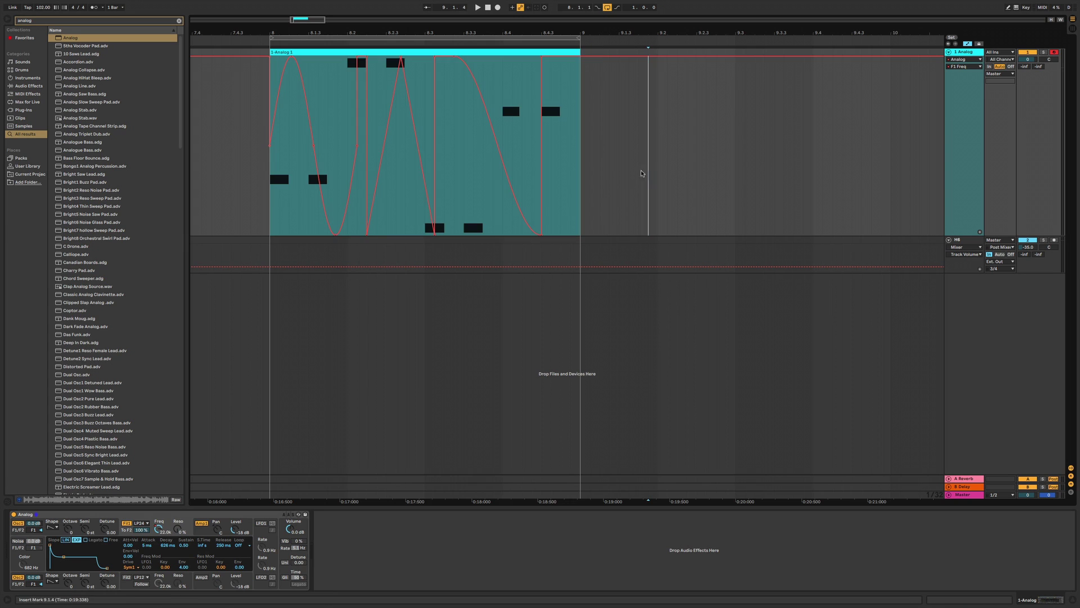